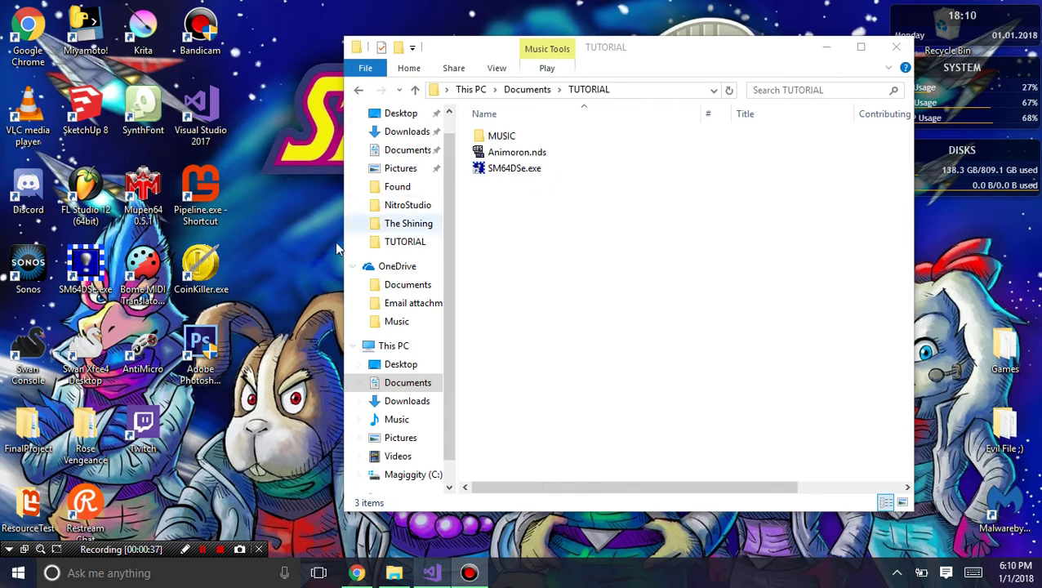
# Launch SM64DSe.exe from the TUTORIAL folder and open the Animoron.nds ROM in it.
pyautogui.click(531, 174)
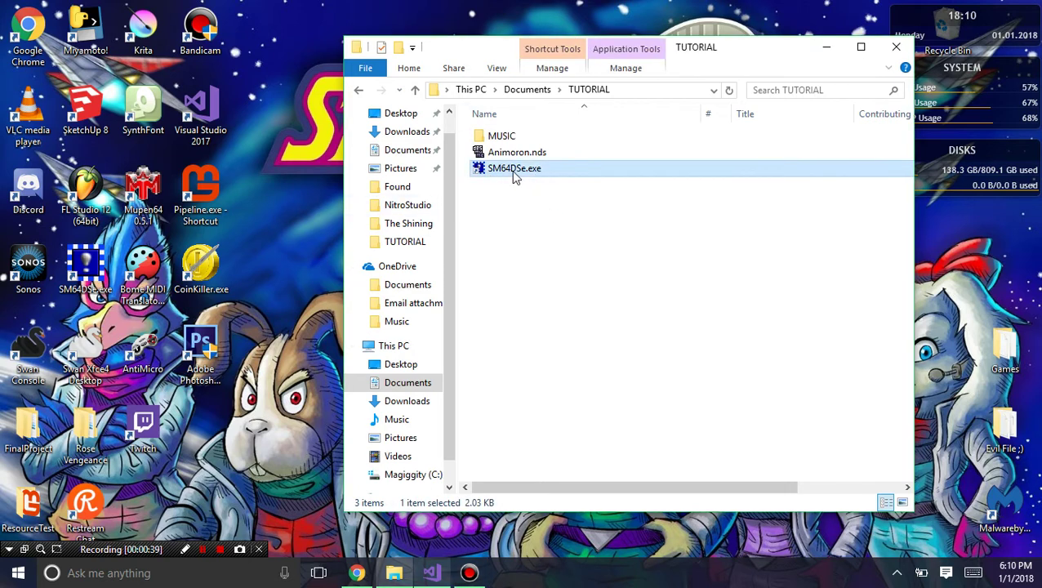
pyautogui.doubleClick(558, 172)
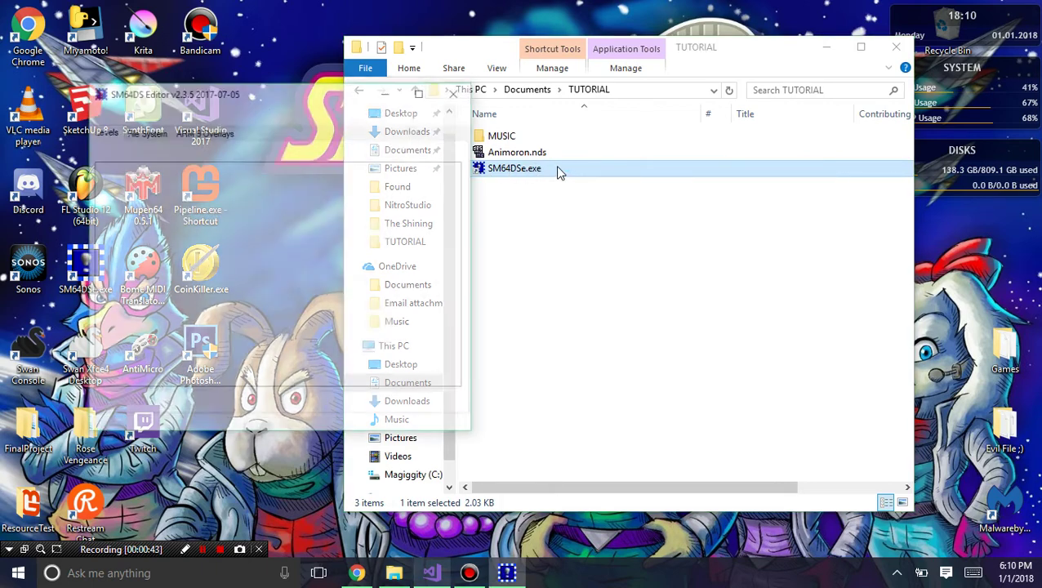
pyautogui.moveTo(144, 85); pyautogui.dragTo(423, 81)
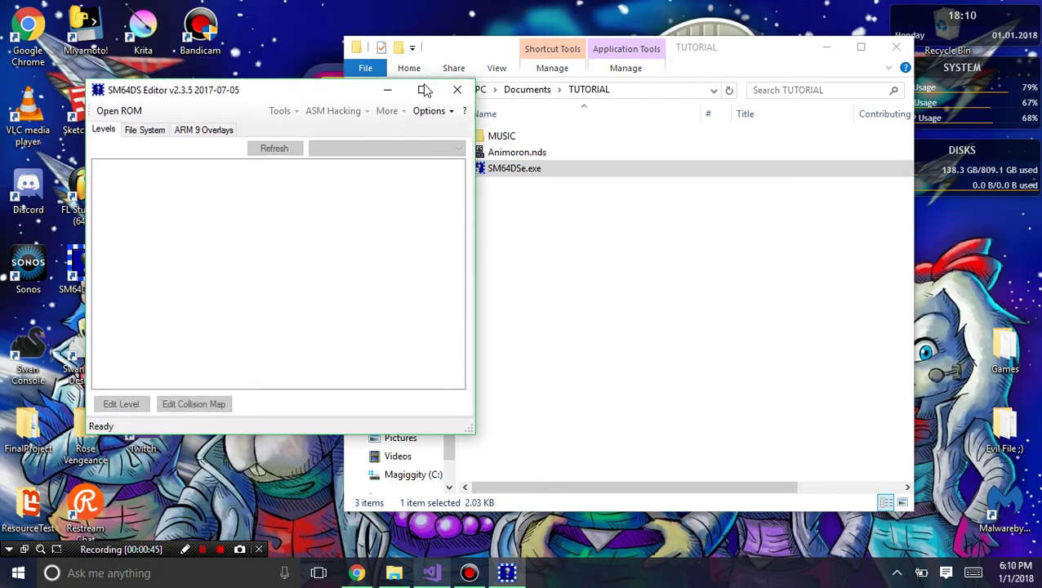
pyautogui.moveTo(325, 94); pyautogui.dragTo(554, 121)
pyautogui.click(362, 137)
pyautogui.click(364, 141)
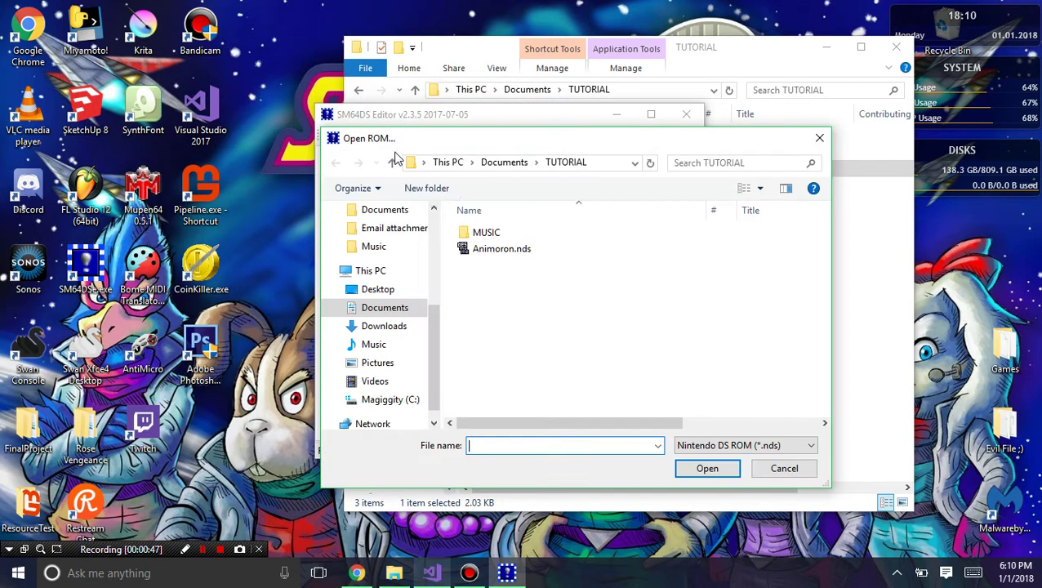
pyautogui.doubleClick(500, 250)
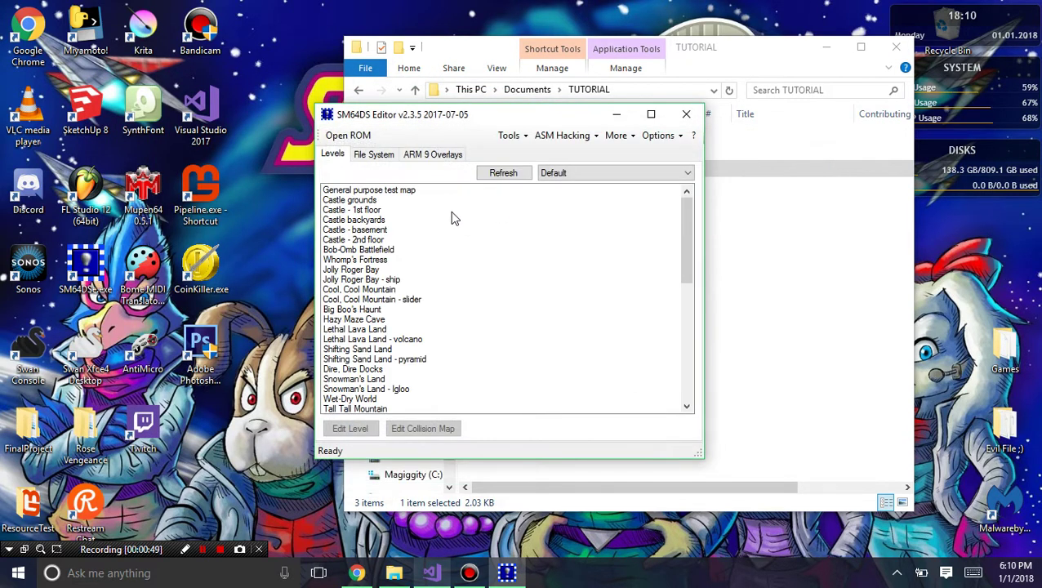
# Preview the level list in each of the other naming formats and return it to Default.
pyautogui.click(569, 175)
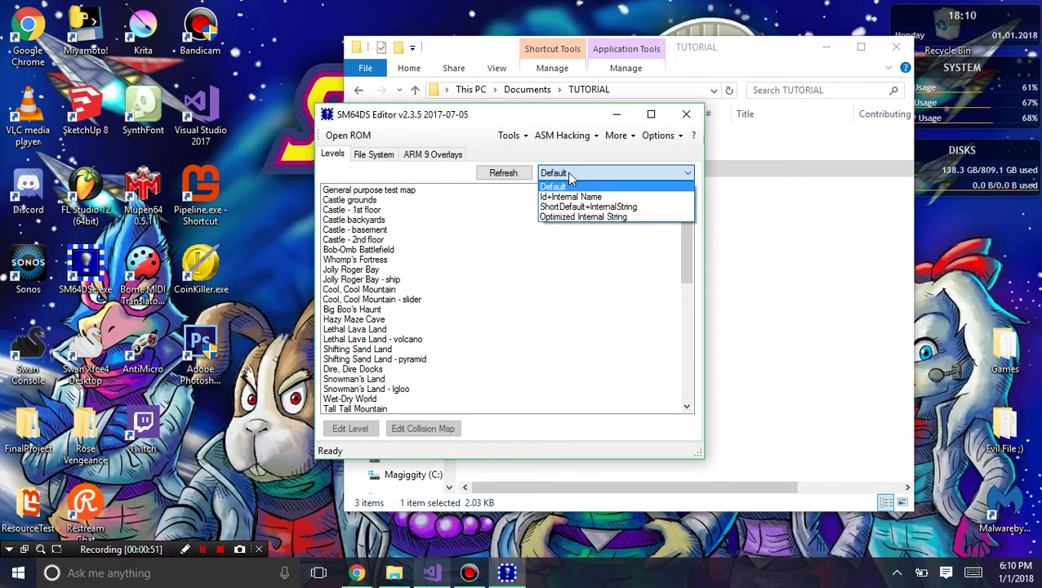
pyautogui.click(564, 197)
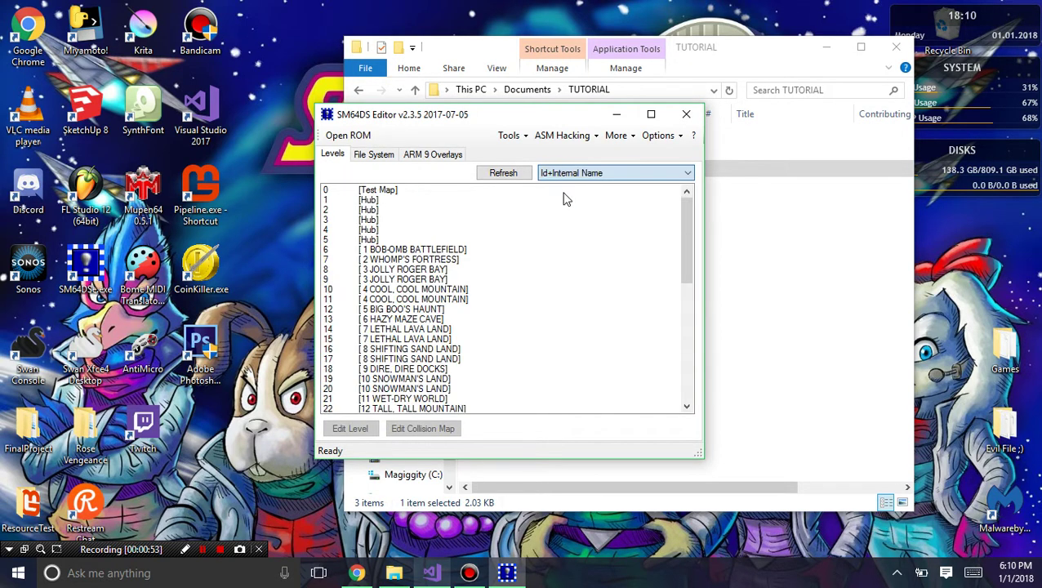
pyautogui.click(562, 175)
pyautogui.click(562, 206)
pyautogui.click(565, 173)
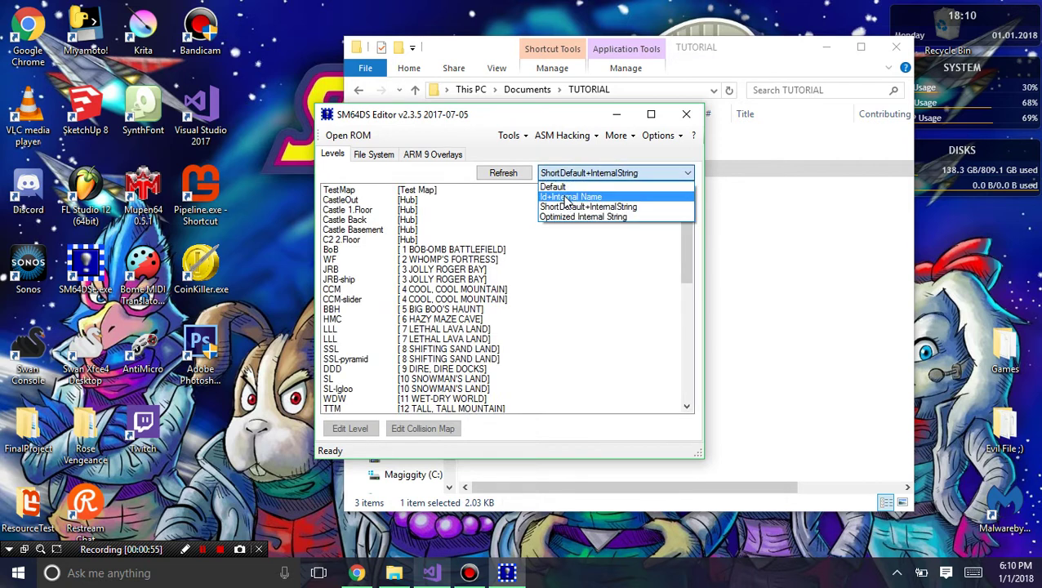
pyautogui.click(563, 216)
pyautogui.click(562, 174)
pyautogui.click(562, 187)
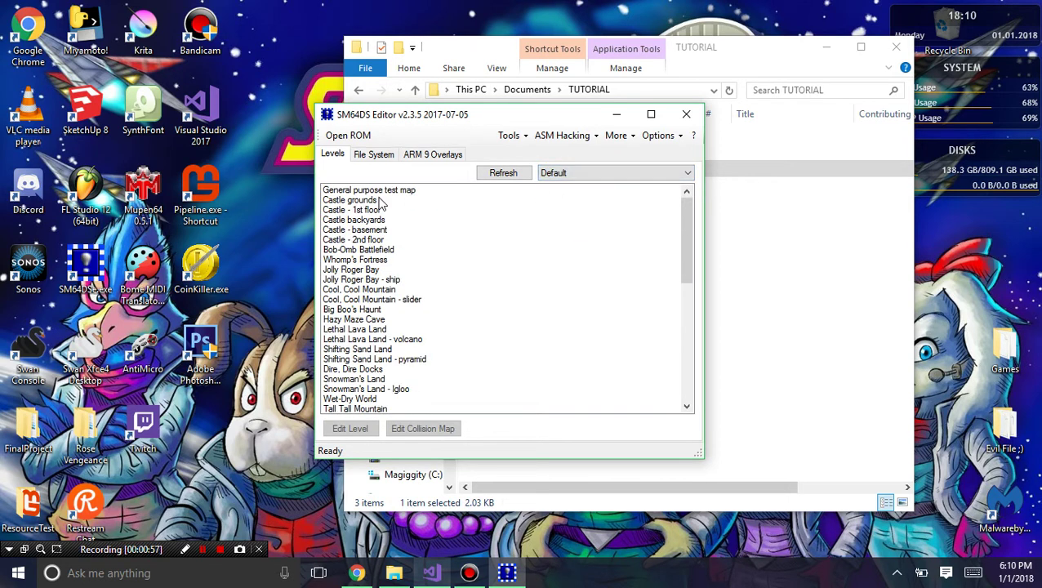
# Open the Cool, Cool Mountain level in a maximized window and bring up its texture animation editor.
pyautogui.click(364, 291)
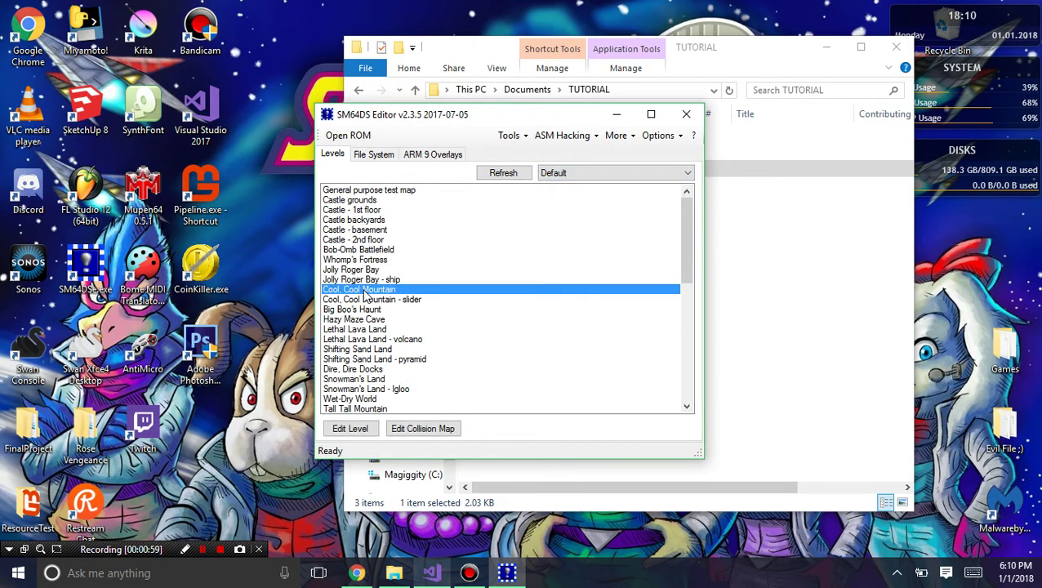
pyautogui.doubleClick(365, 291)
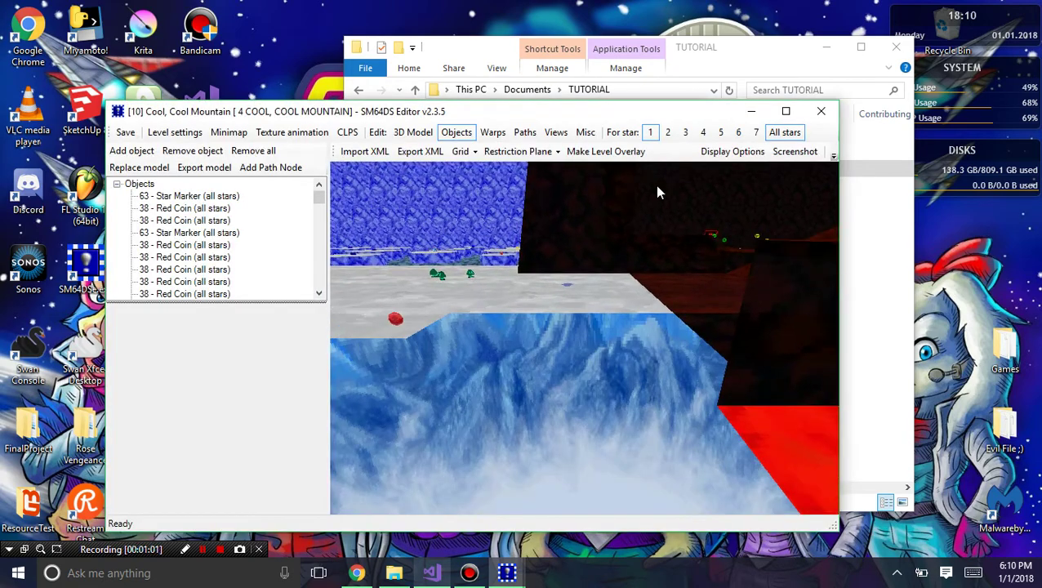
pyautogui.click(791, 116)
pyautogui.scroll(-5, 373, 303)
pyautogui.moveTo(374, 303); pyautogui.dragTo(611, 221)
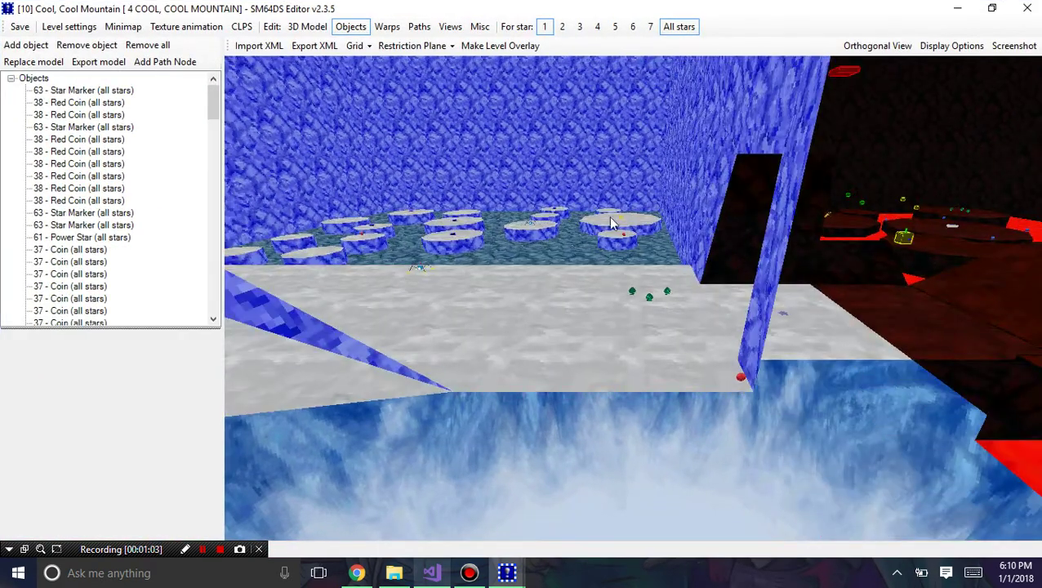
pyautogui.scroll(8, 563, 266)
pyautogui.moveTo(564, 274); pyautogui.dragTo(800, 261)
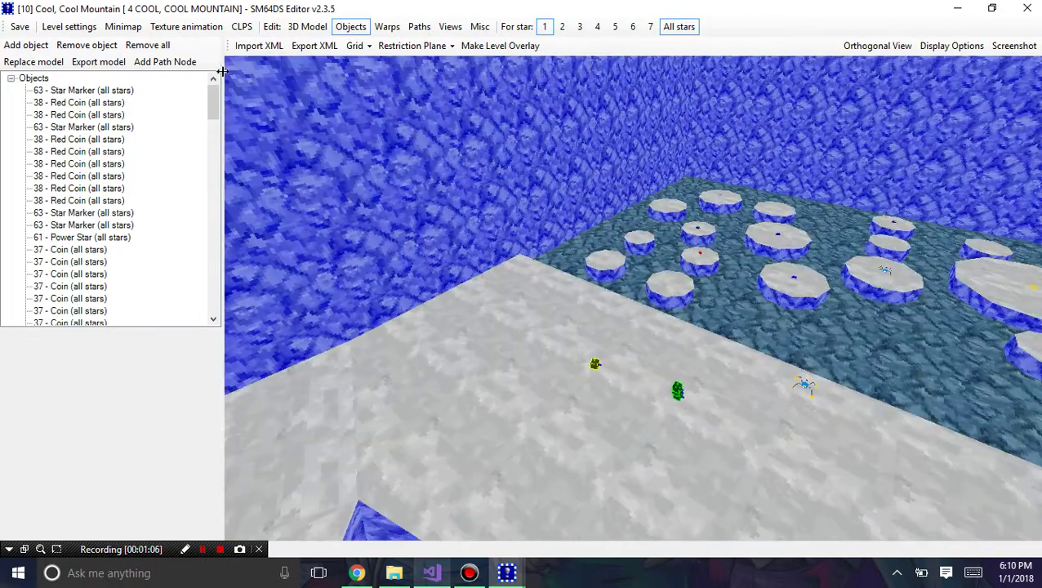
pyautogui.click(186, 26)
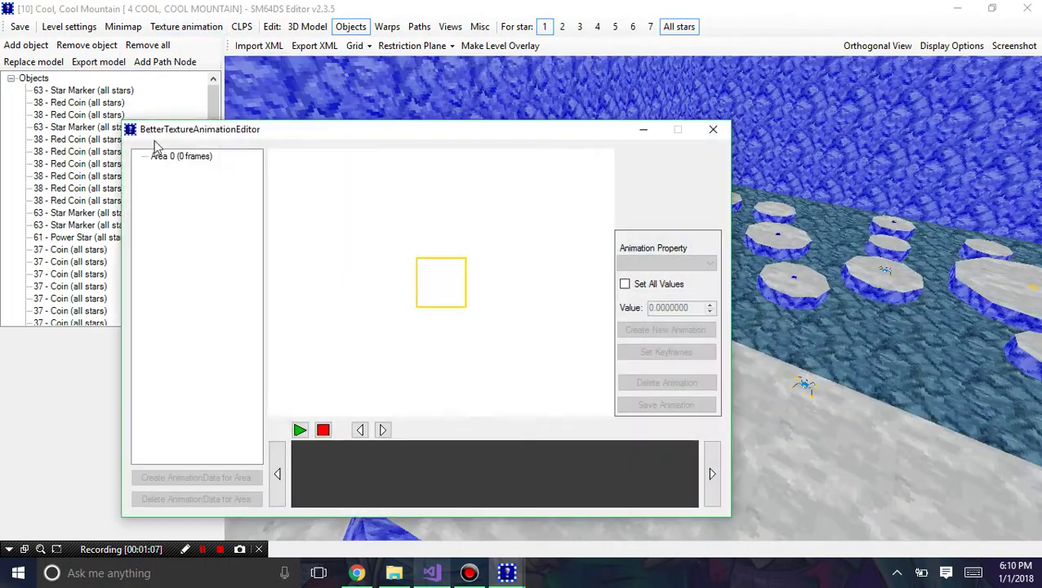
# Return to the level list and open Snowman's Land in a maximized window.
pyautogui.click(507, 572)
pyautogui.click(369, 513)
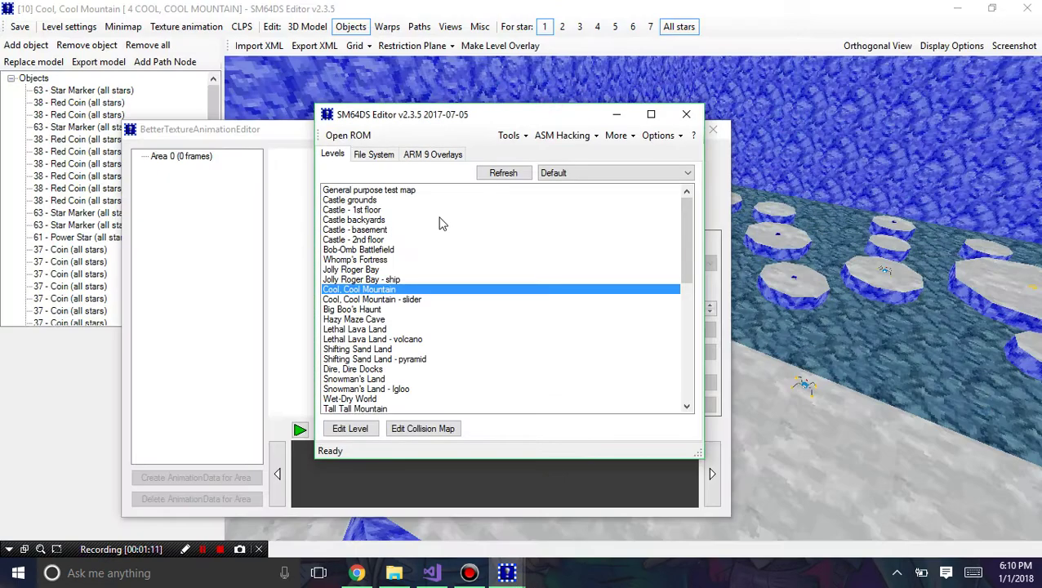
pyautogui.scroll(-3, 465, 294)
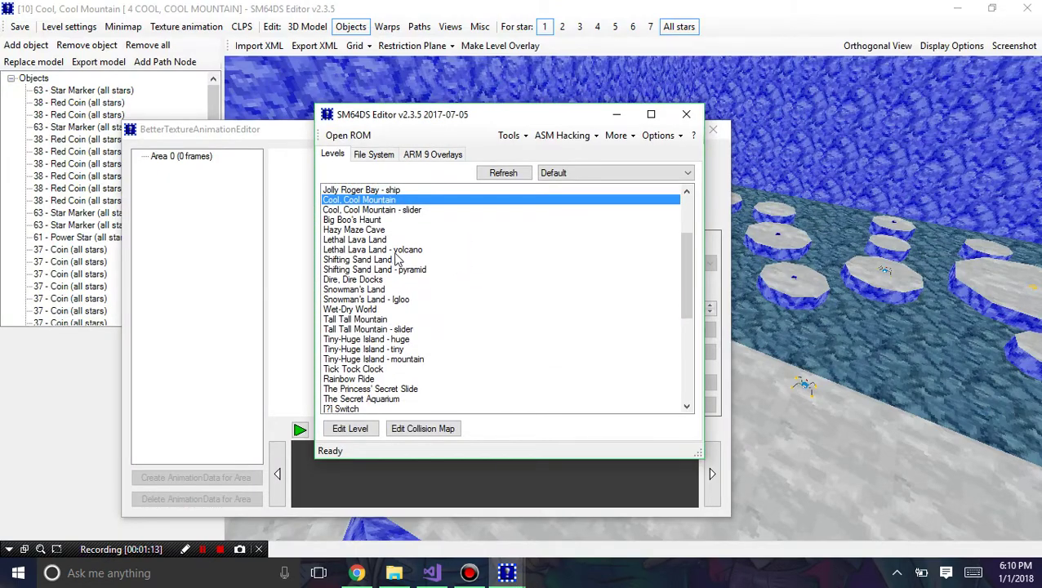
pyautogui.scroll(3, 388, 244)
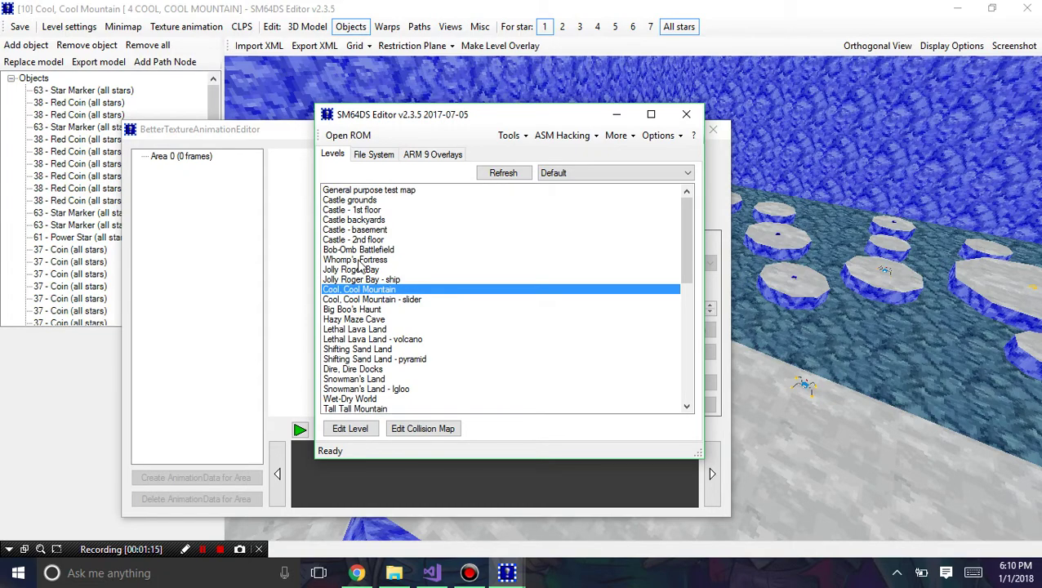
pyautogui.doubleClick(357, 260)
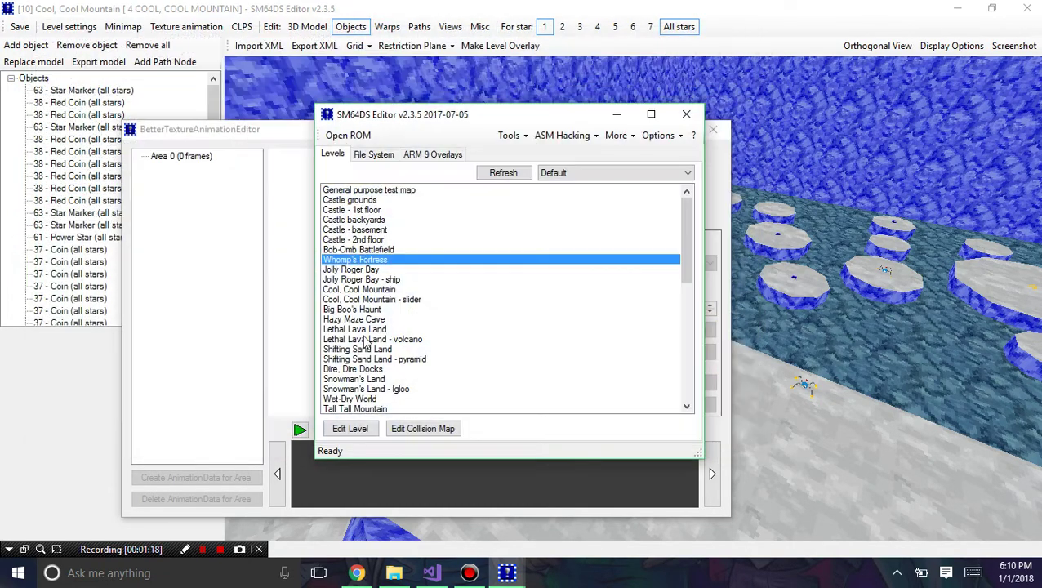
pyautogui.scroll(-1, 364, 334)
pyautogui.doubleClick(370, 347)
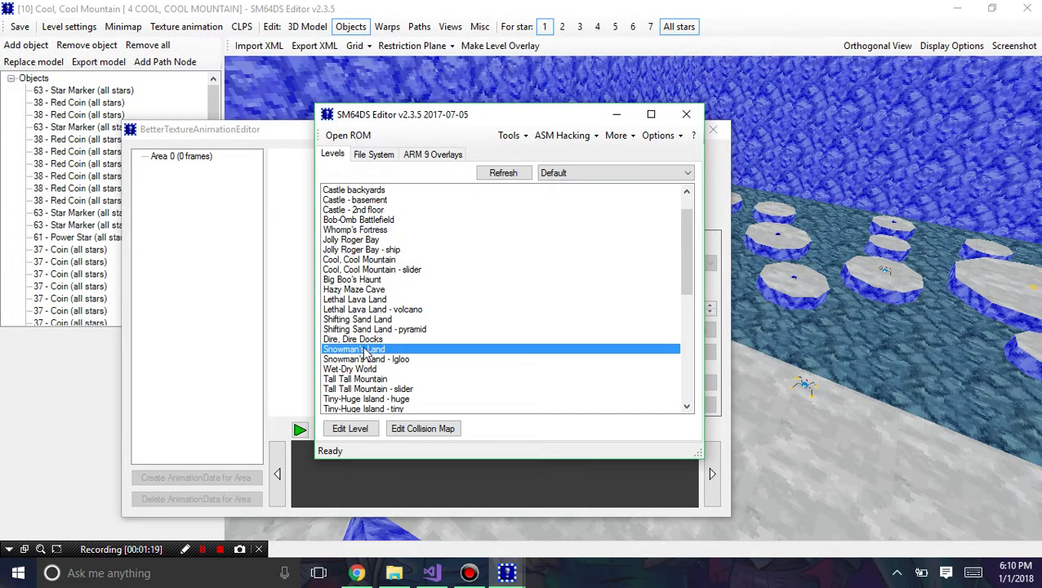
pyautogui.scroll(-5, 453, 282)
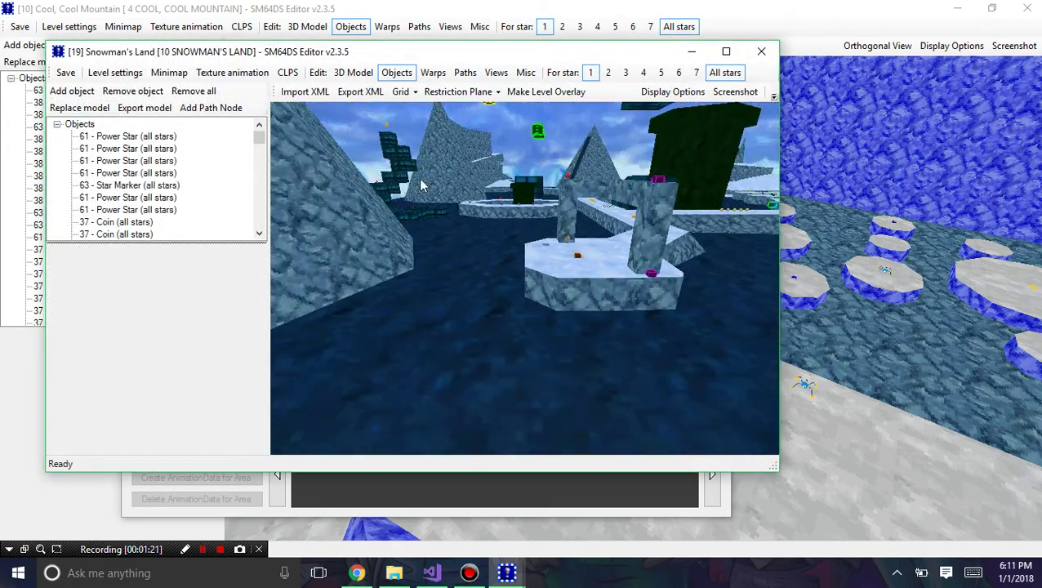
pyautogui.click(726, 51)
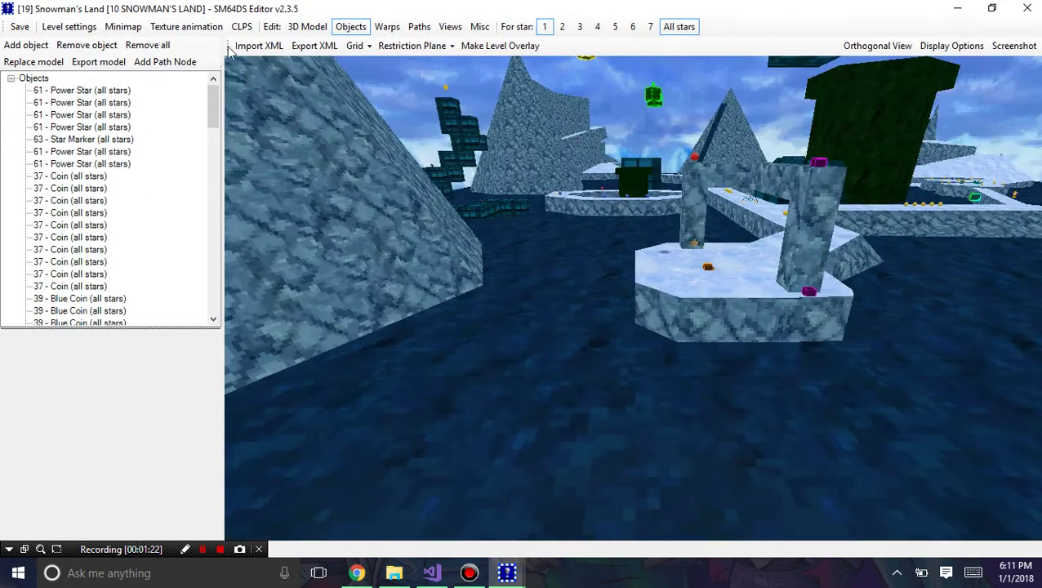
# Play the existing texture animation of Material2 in Area 0 of Snowman's Land, then close that level's windows.
pyautogui.click(186, 26)
pyautogui.click(82, 97)
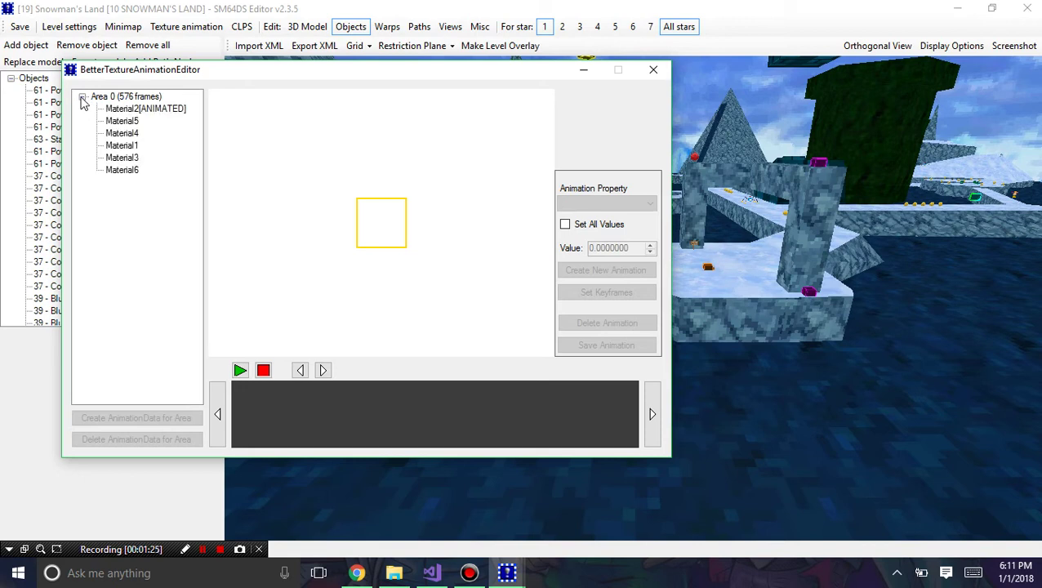
pyautogui.click(125, 110)
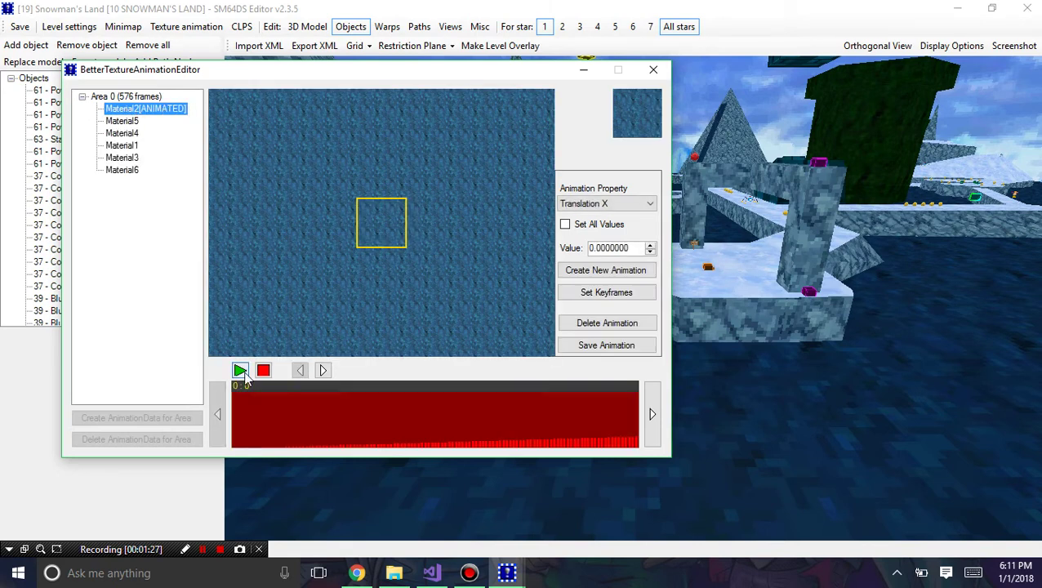
pyautogui.click(240, 371)
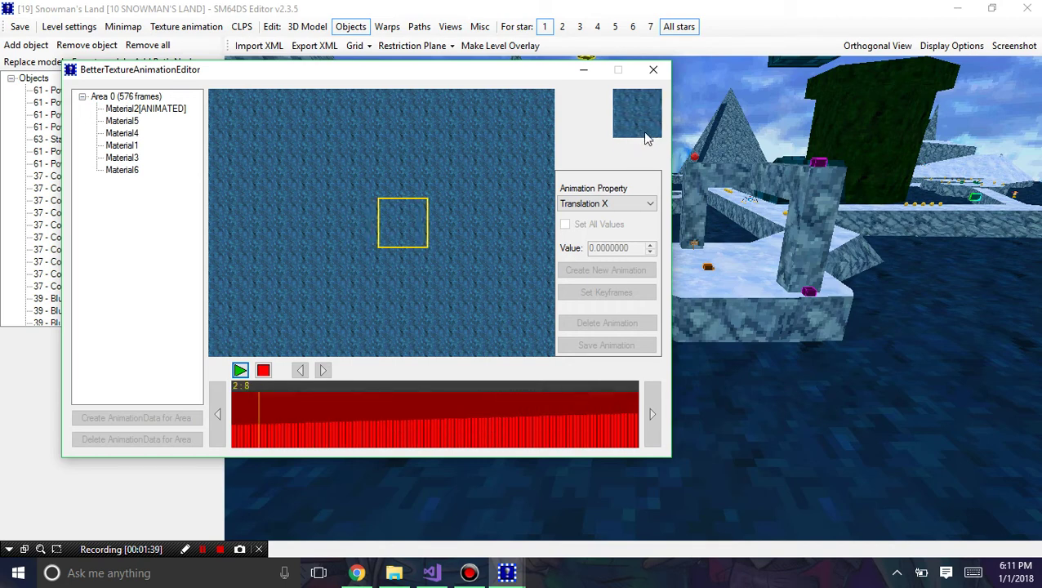
pyautogui.click(653, 71)
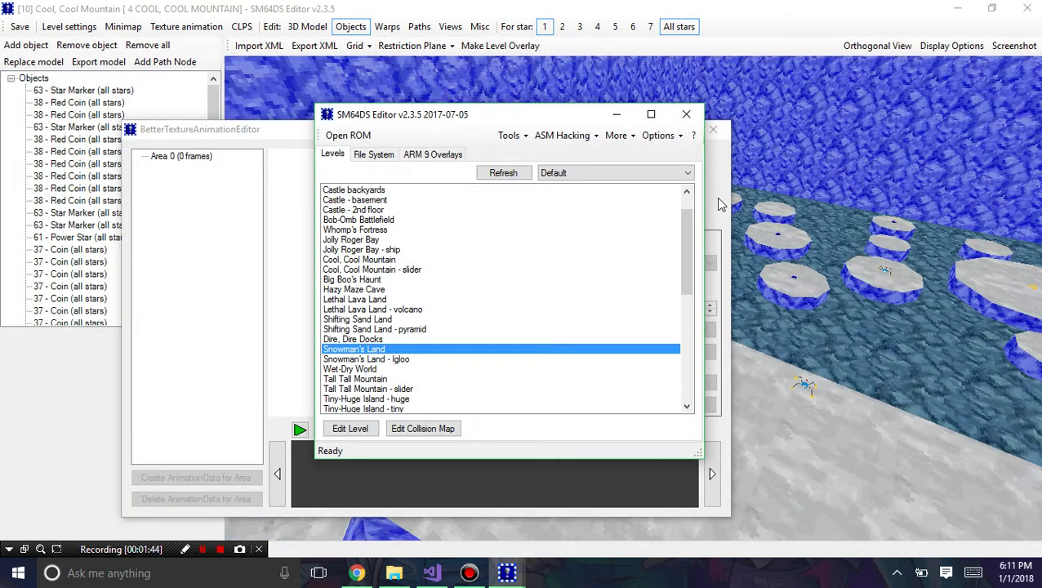
# Create animation data for Area 0 of Cool, Cool Mountain with a length of 500 frames.
pyautogui.click(719, 198)
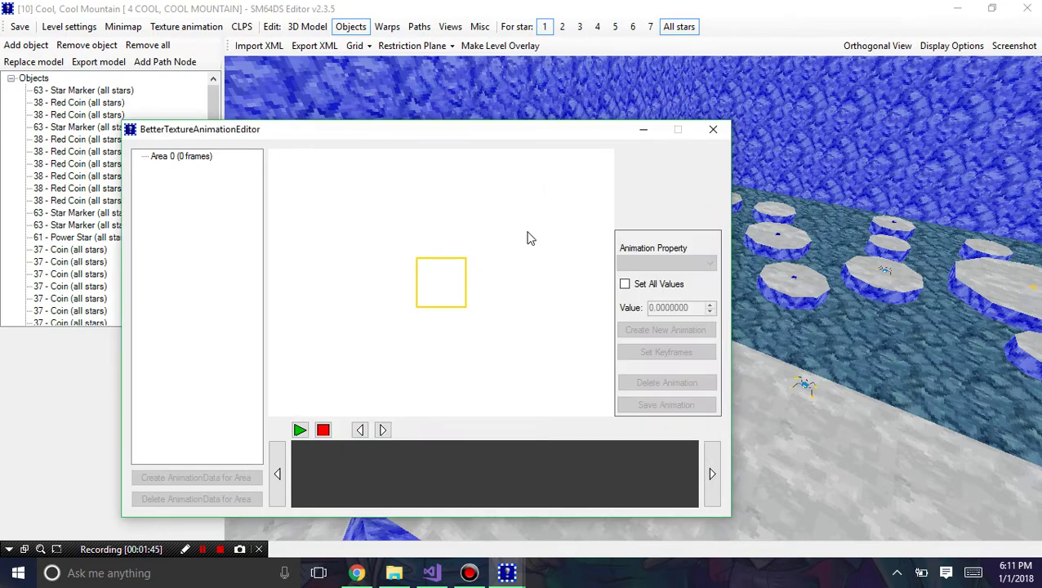
pyautogui.moveTo(436, 133); pyautogui.dragTo(595, 117)
pyautogui.click(355, 142)
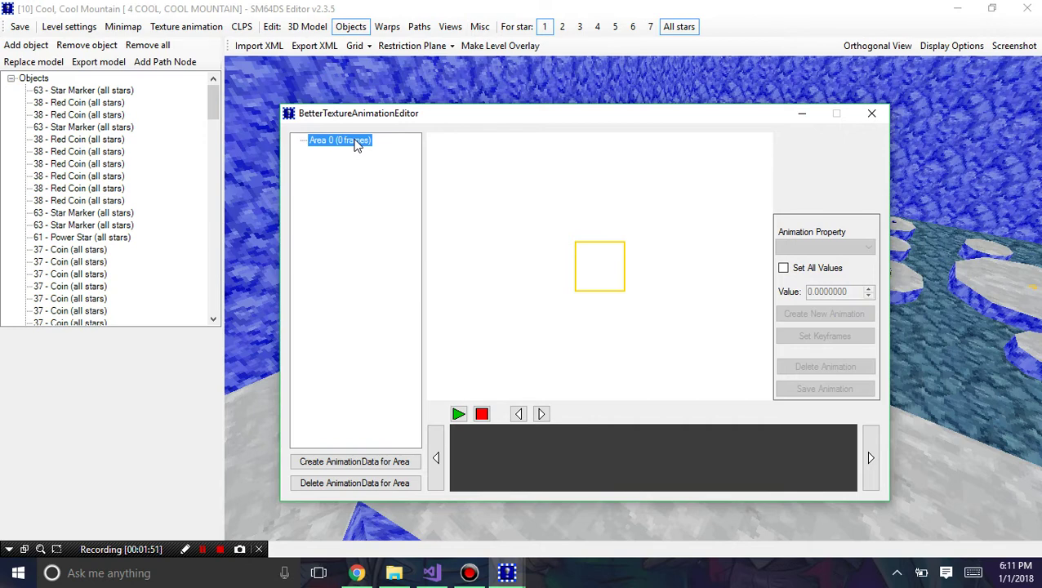
pyautogui.click(364, 464)
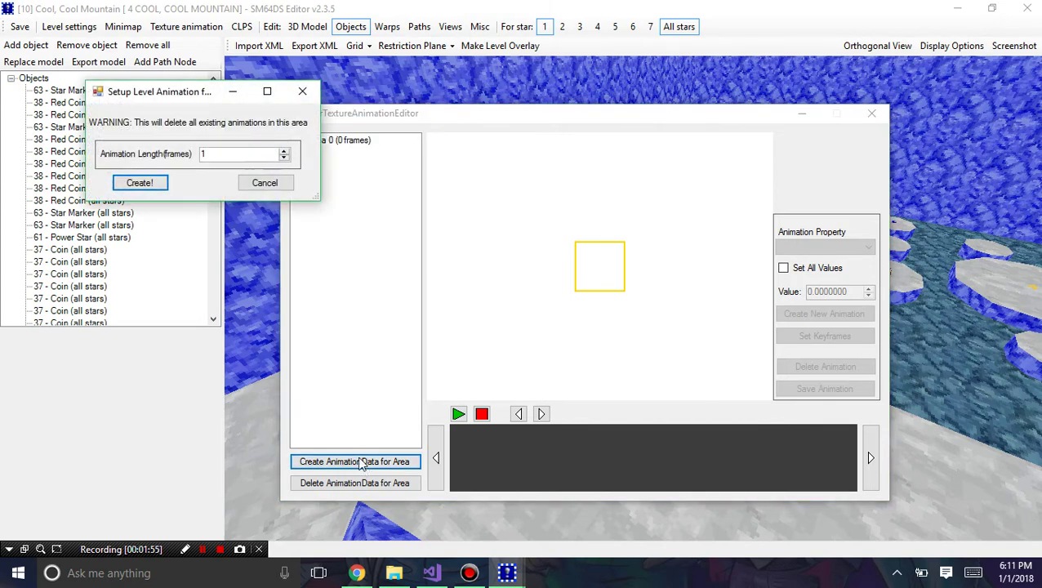
pyautogui.moveTo(211, 100); pyautogui.dragTo(593, 278)
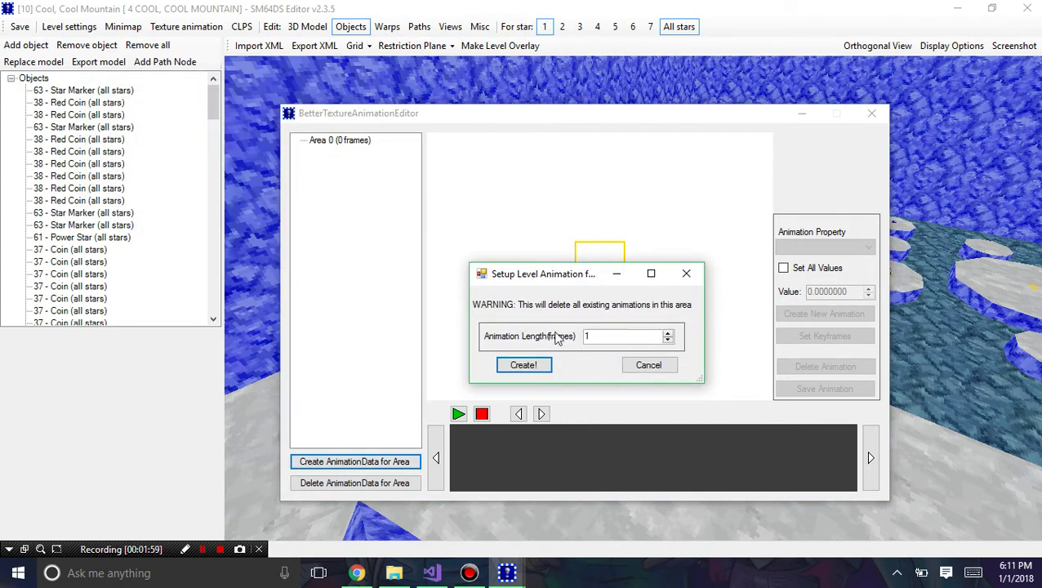
pyautogui.click(604, 337)
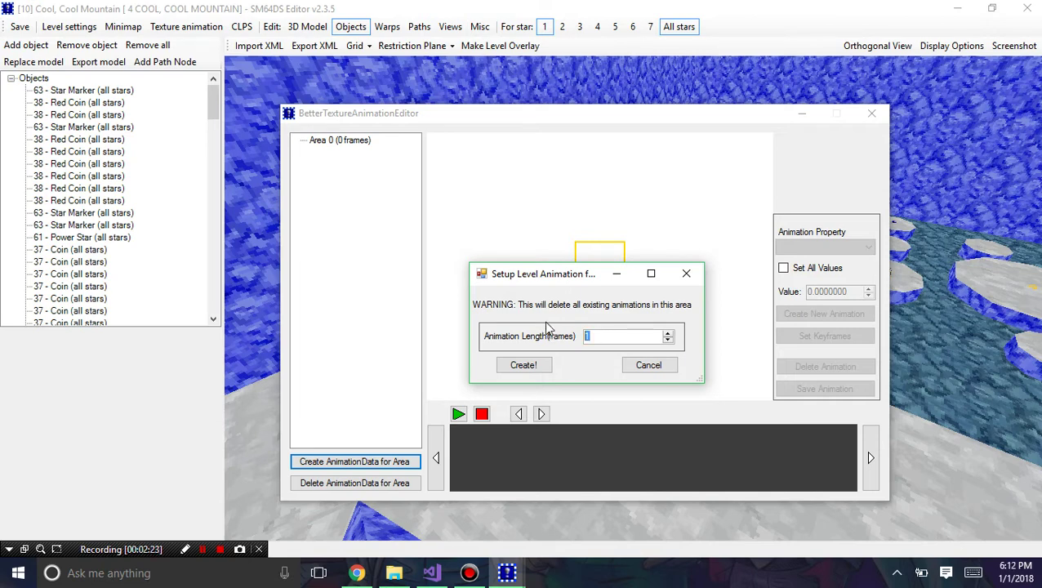
pyautogui.write('500')
pyautogui.click(523, 364)
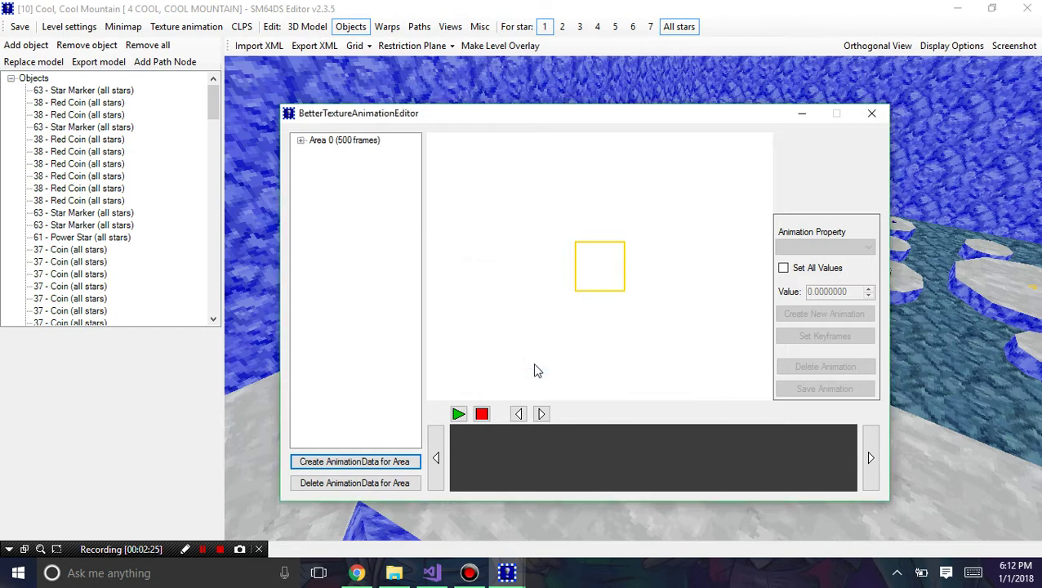
# Expand Area 0 and preview the textures of its materials, including _3, _1, _6 and _5.
pyautogui.click(302, 141)
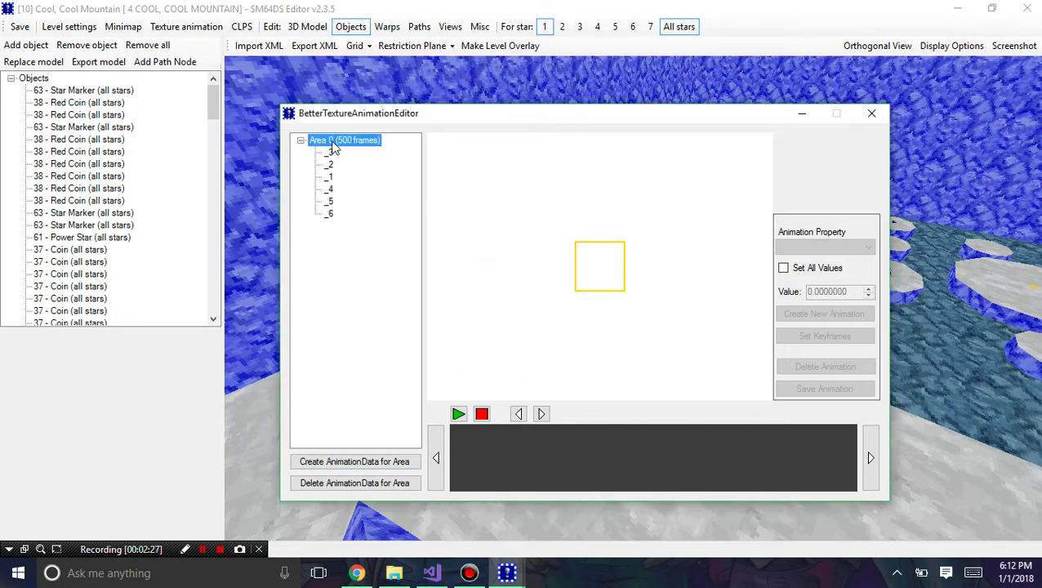
pyautogui.moveTo(388, 107); pyautogui.dragTo(440, 102)
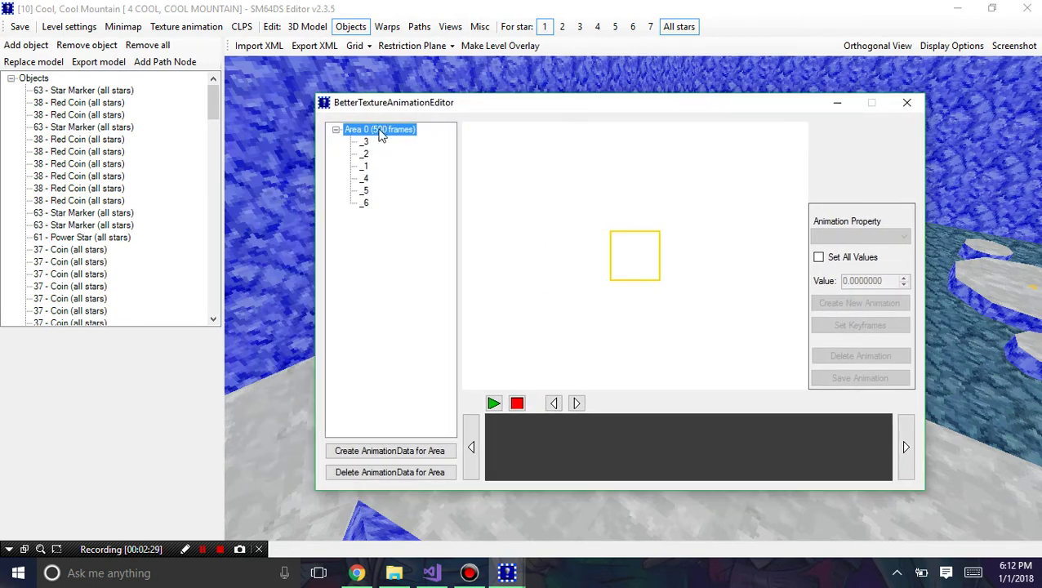
pyautogui.moveTo(371, 111); pyautogui.dragTo(363, 115)
pyautogui.click(356, 147)
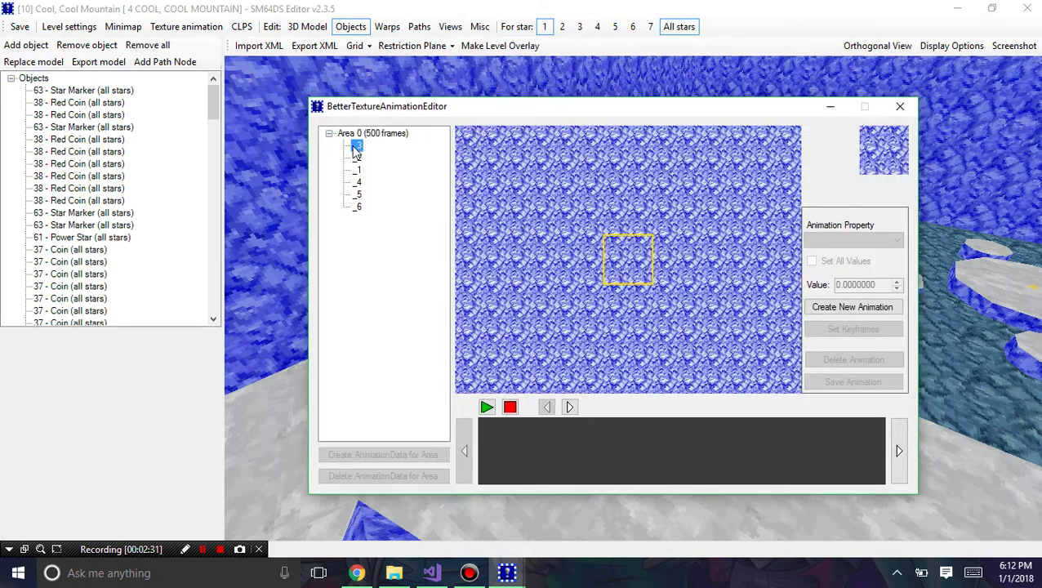
pyautogui.click(357, 169)
pyautogui.click(357, 195)
pyautogui.click(357, 207)
pyautogui.click(362, 196)
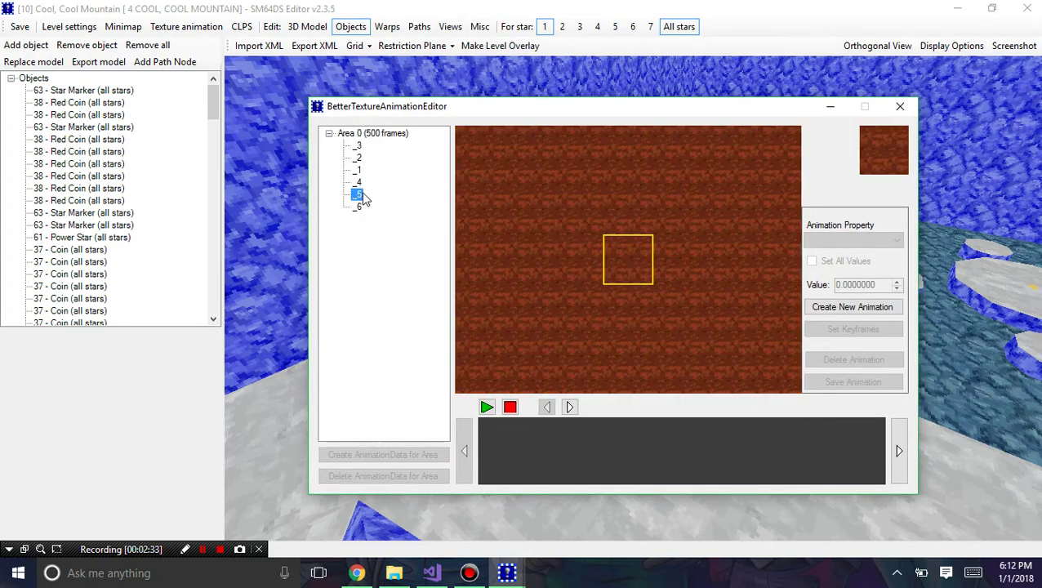
# Preview the textures of materials _4, _3 and _6 again.
pyautogui.click(360, 182)
pyautogui.click(357, 146)
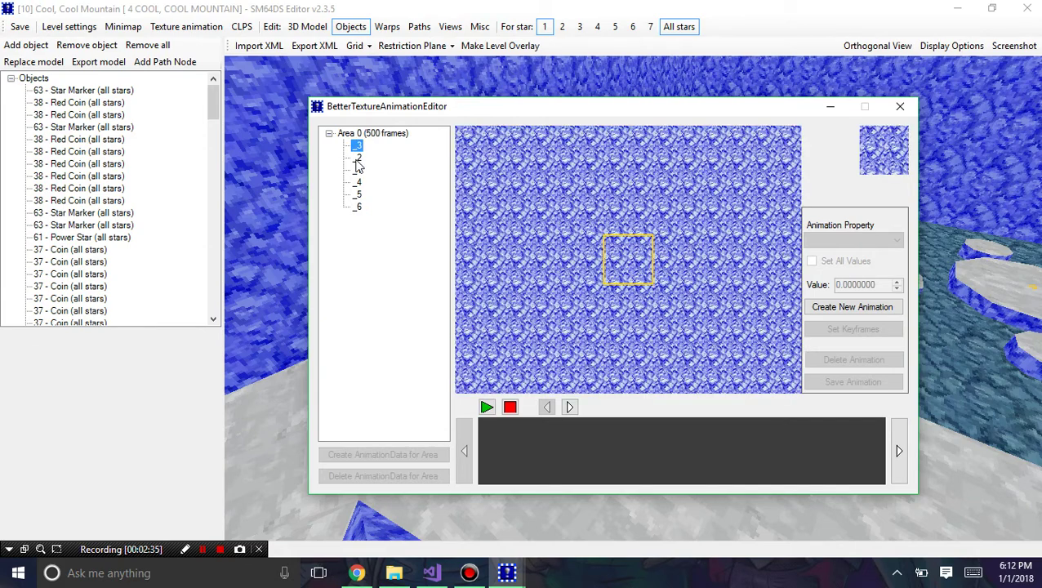
pyautogui.click(357, 182)
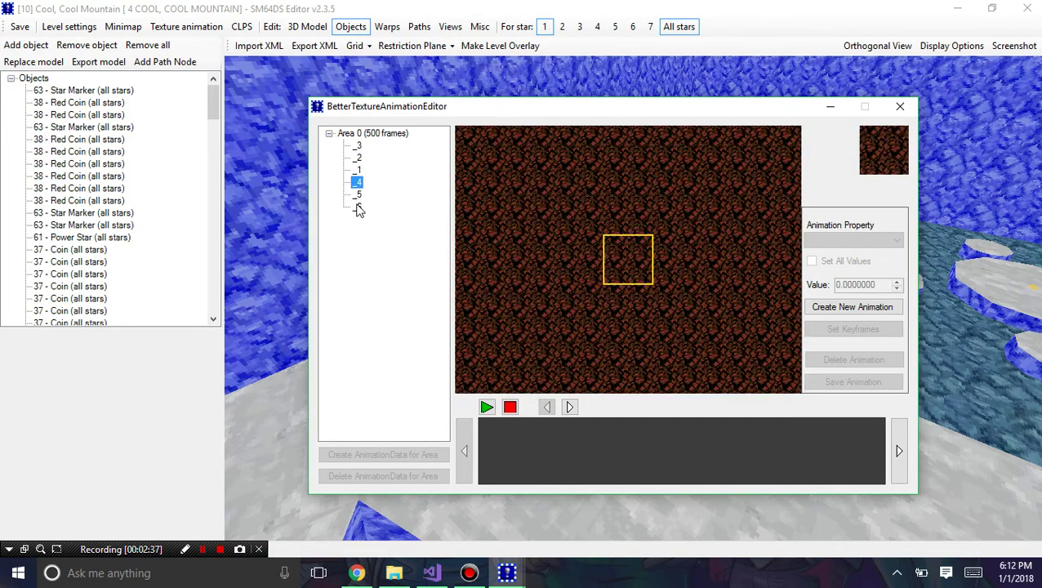
pyautogui.click(357, 206)
# Move the texture animation editor out of the way and examine where the lava texture is used in the level.
pyautogui.moveTo(273, 227); pyautogui.dragTo(310, 221, button='right')
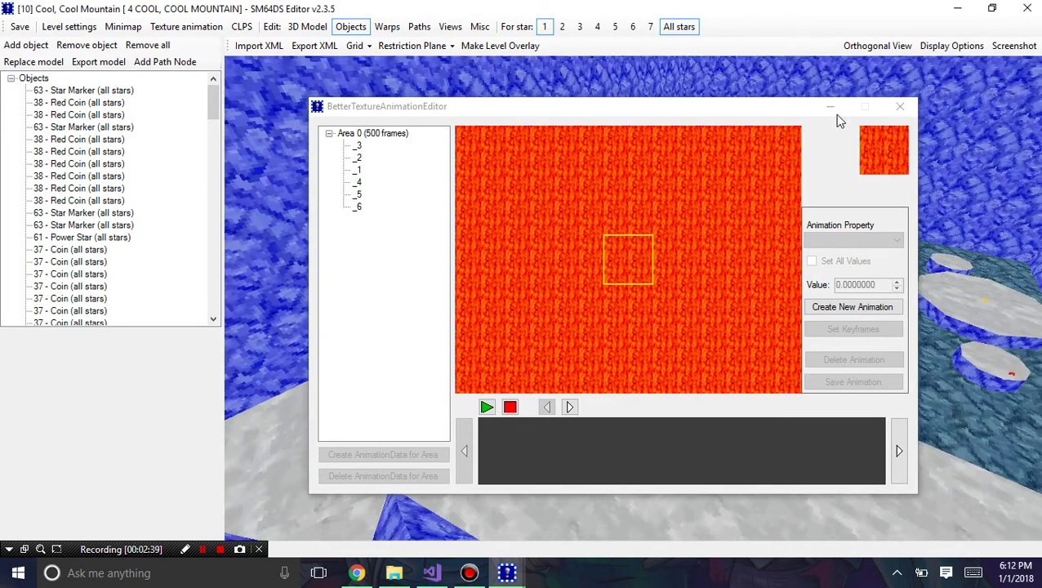
pyautogui.click(899, 106)
pyautogui.moveTo(884, 195); pyautogui.dragTo(756, 402, button='right')
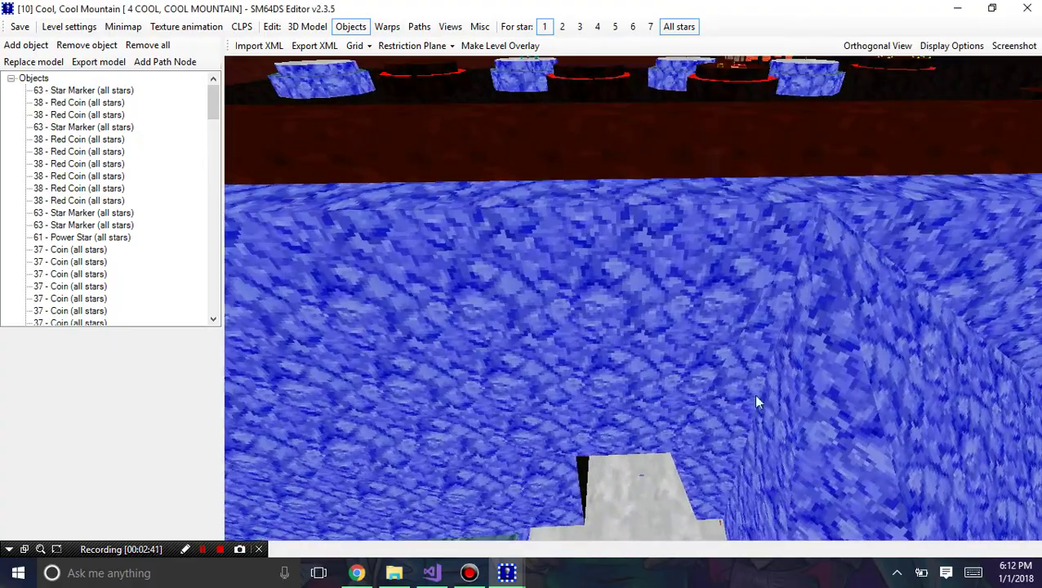
pyautogui.moveTo(756, 400); pyautogui.dragTo(630, 393)
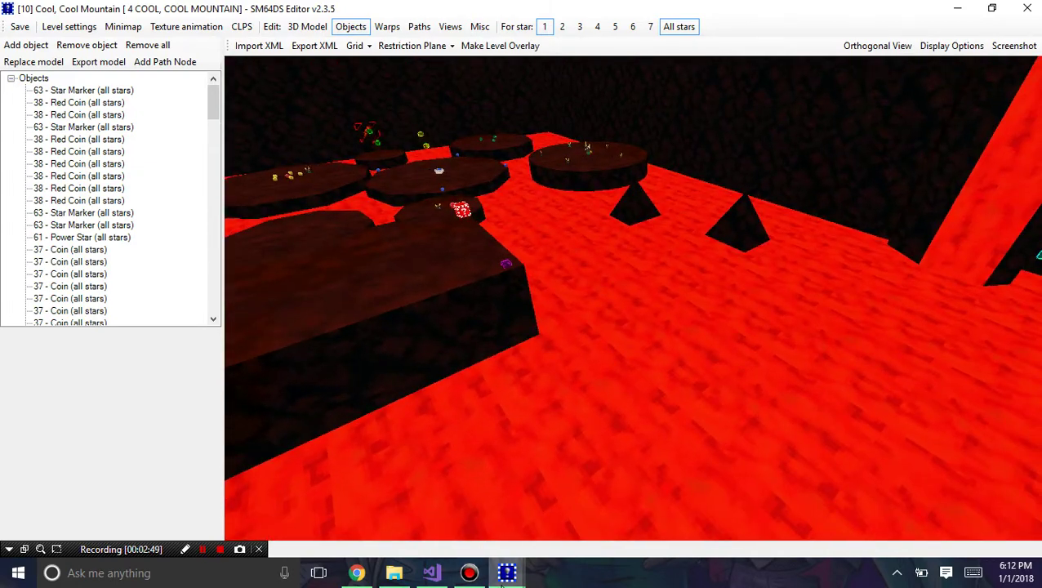
# Return to the texture animation editor and create a new animation for lava material _6 in Area 0.
pyautogui.moveTo(507, 573)
pyautogui.click(624, 483)
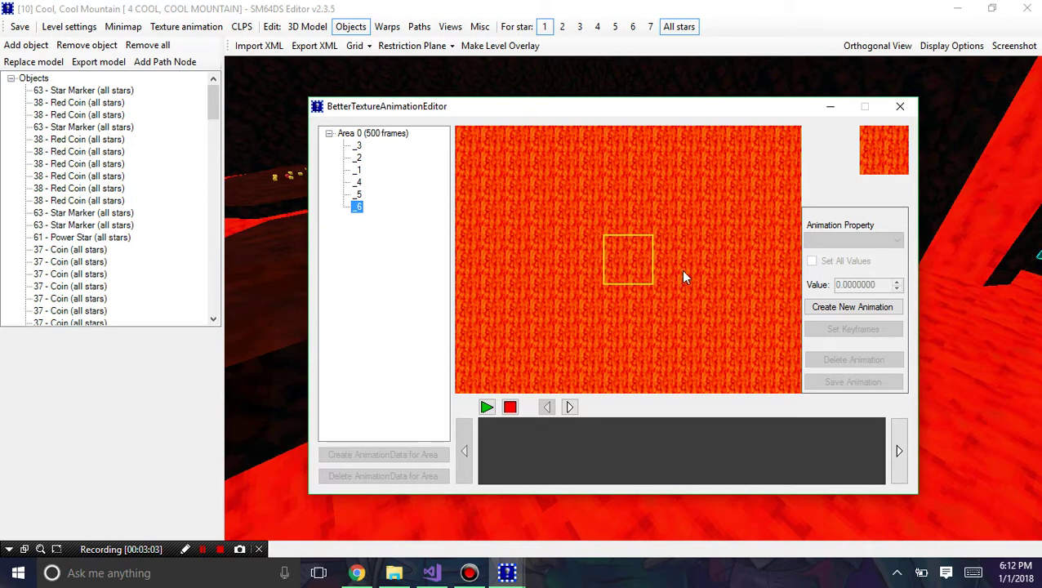
pyautogui.click(369, 132)
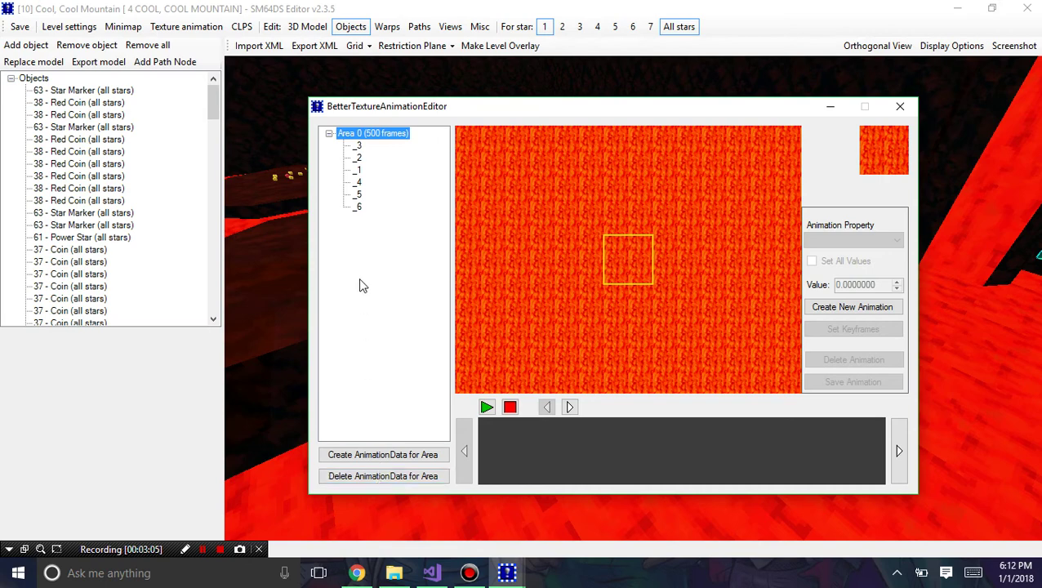
pyautogui.click(359, 208)
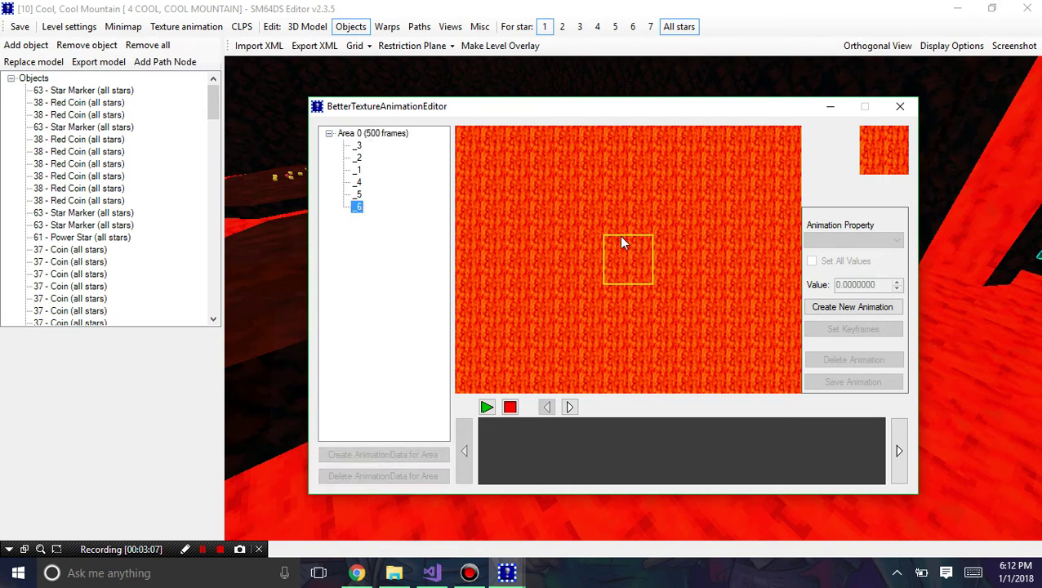
pyautogui.click(853, 308)
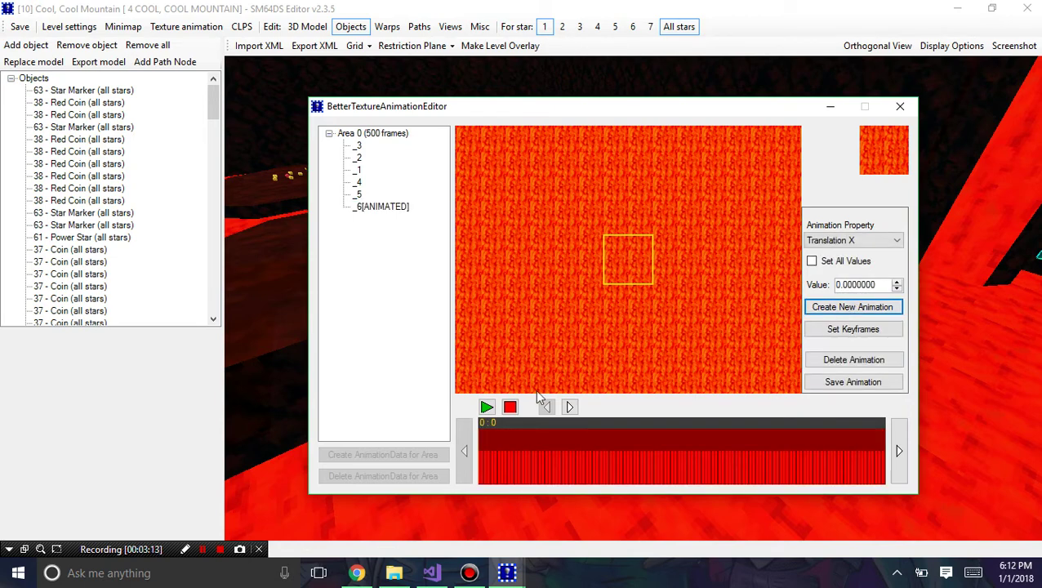
# Play and stop the animation of material _6, and scrub its timeline to the last frames and back to the start.
pyautogui.click(487, 407)
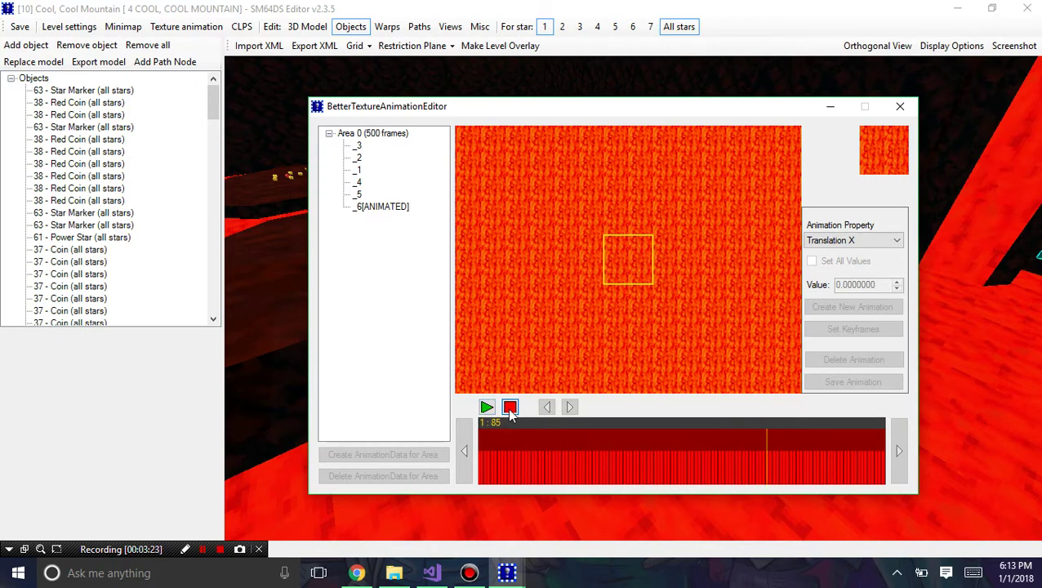
pyautogui.click(510, 408)
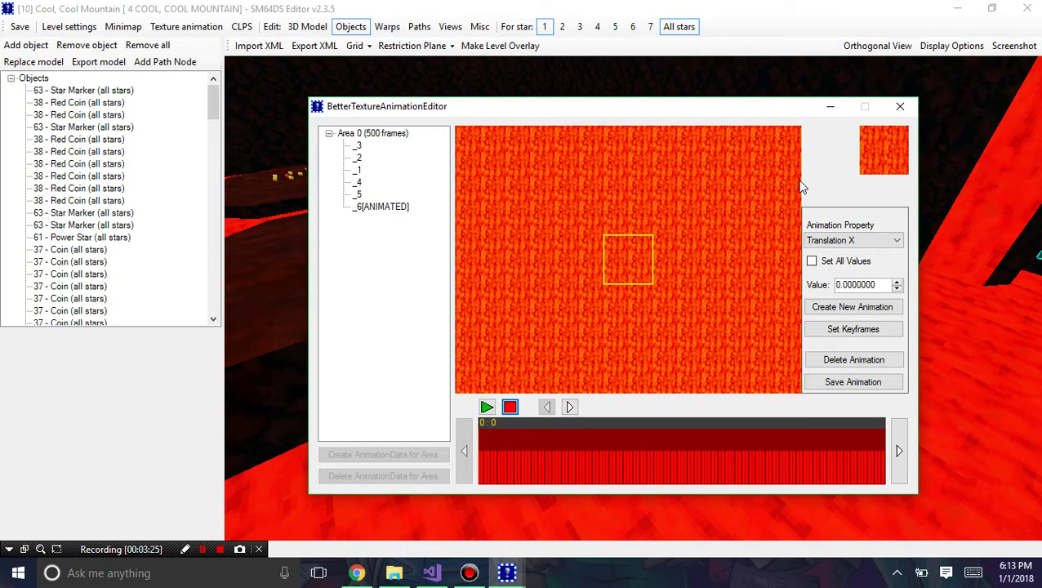
pyautogui.moveTo(823, 460); pyautogui.dragTo(898, 463)
pyautogui.click(898, 464)
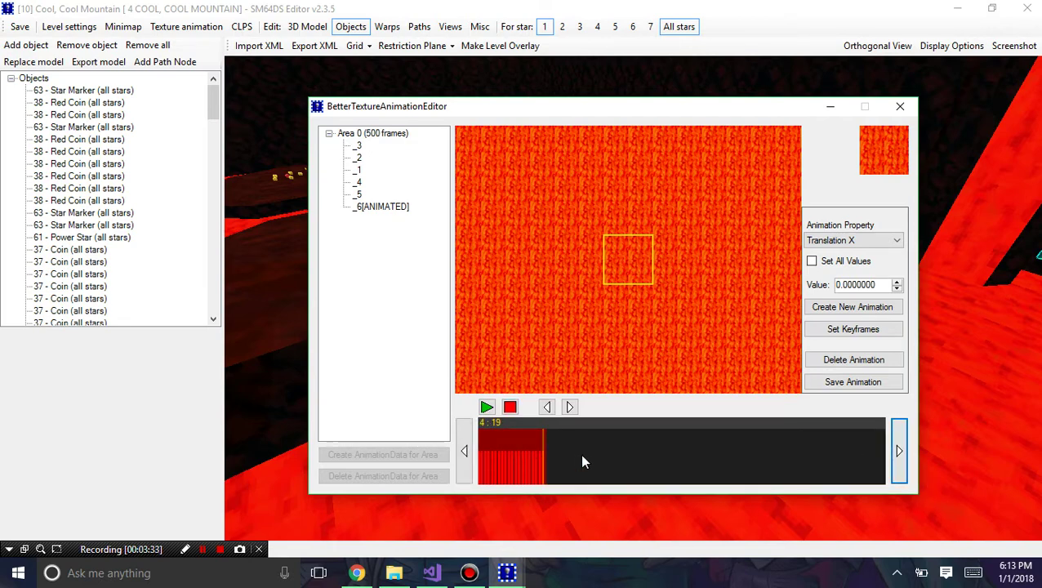
pyautogui.click(532, 459)
pyautogui.click(468, 459)
pyautogui.click(469, 457)
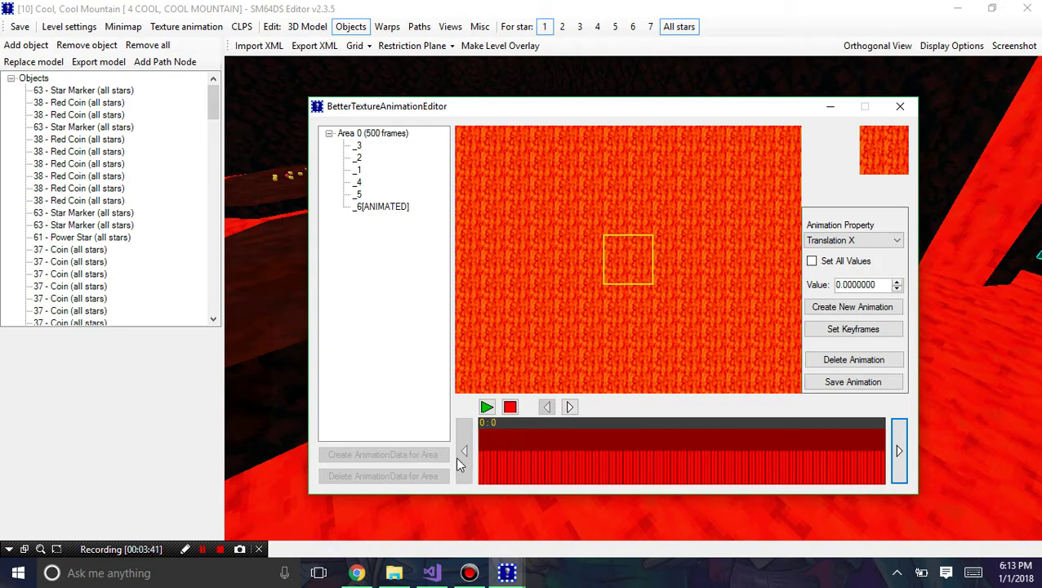
pyautogui.moveTo(634, 460); pyautogui.dragTo(813, 465)
pyautogui.click(489, 429)
pyautogui.moveTo(473, 442); pyautogui.dragTo(447, 449)
# Set the Scale property of material _6 to 0.49 with Set All Values enabled.
pyautogui.click(826, 240)
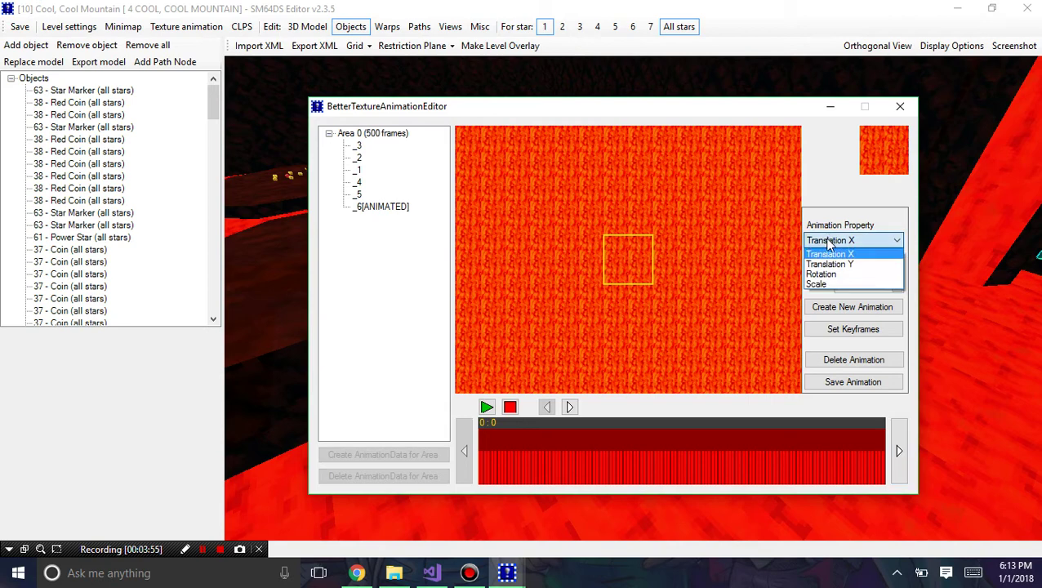
pyautogui.click(825, 285)
pyautogui.click(643, 262)
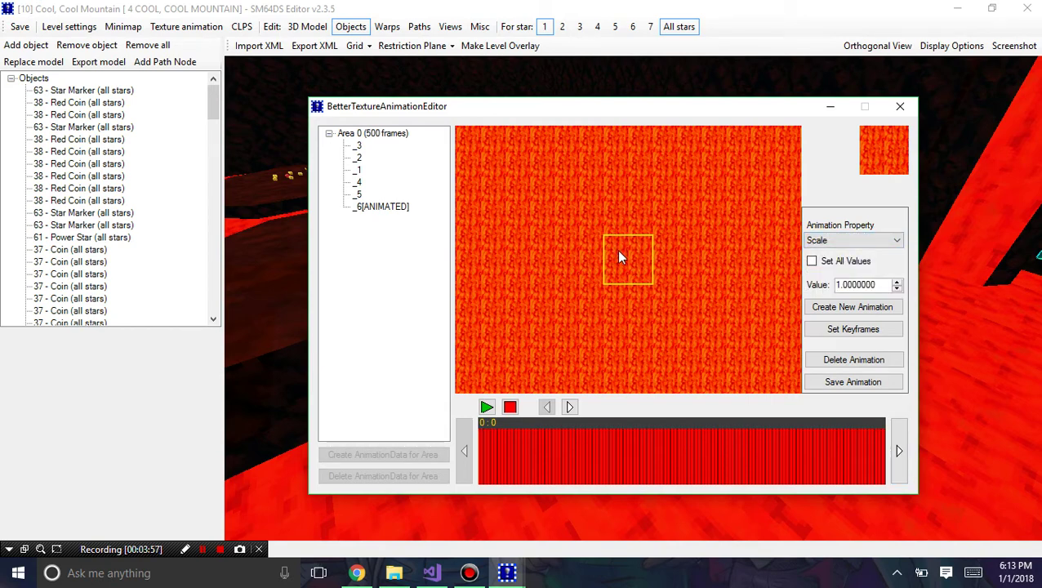
pyautogui.click(811, 262)
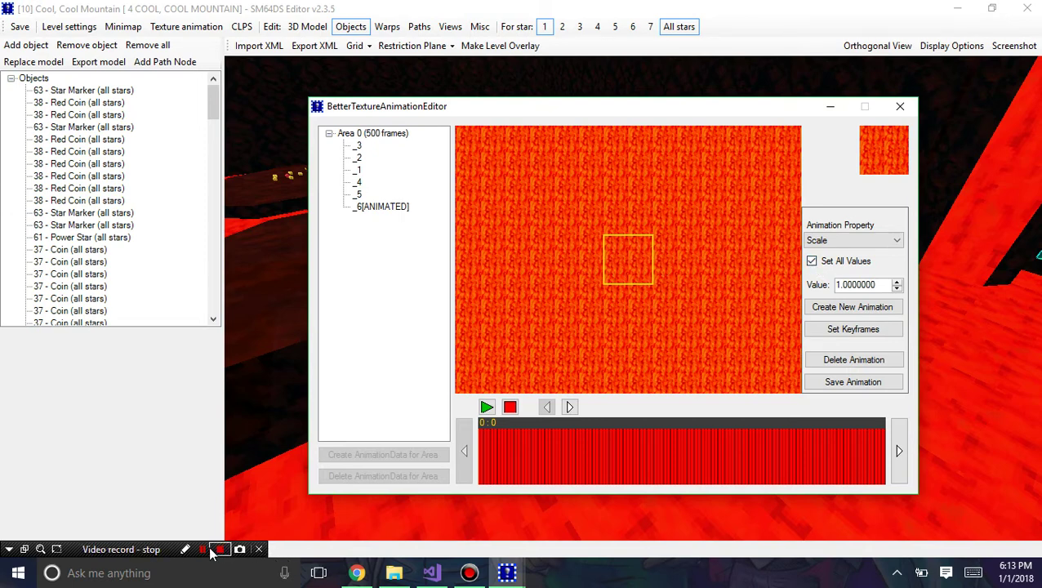
pyautogui.click(202, 548)
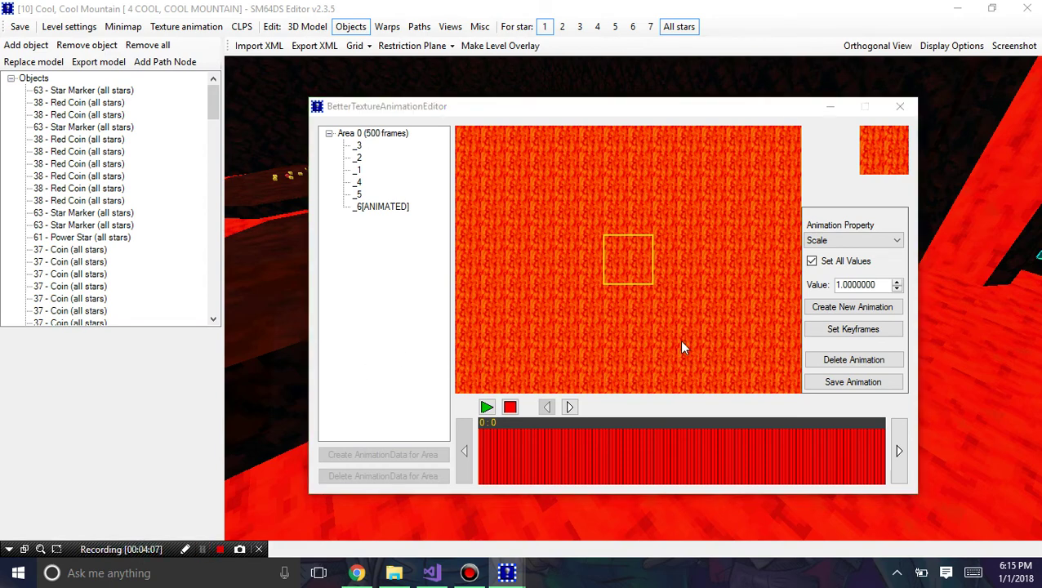
pyautogui.click(630, 252)
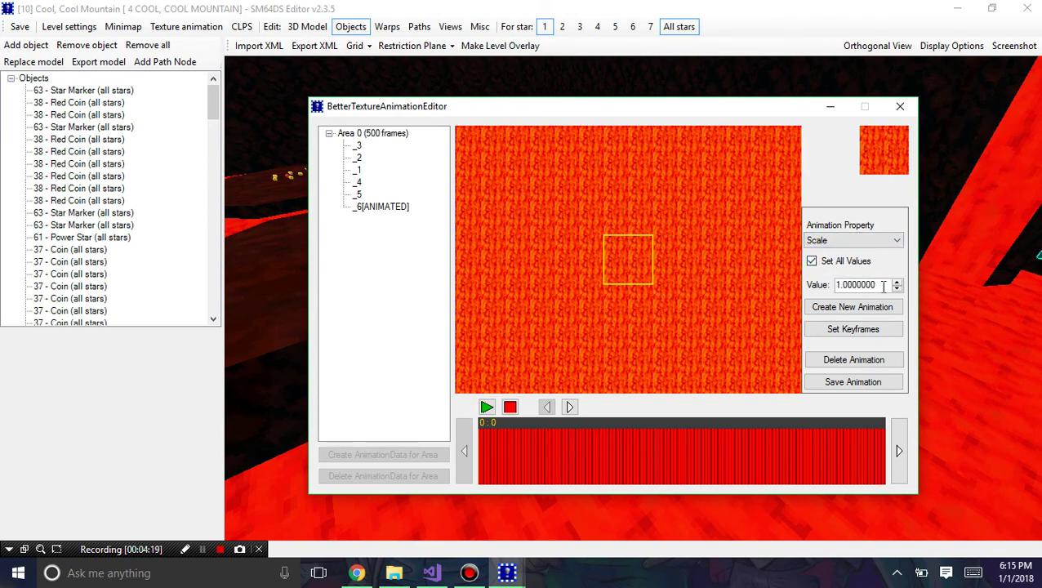
pyautogui.moveTo(882, 285); pyautogui.dragTo(831, 285)
pyautogui.press('Down')
pyautogui.press('Down')
pyautogui.press('Down')
pyautogui.press('Down')
pyautogui.press('Down')
pyautogui.press('Down')
pyautogui.press('Down')
pyautogui.press('Down')
pyautogui.press('Down')
pyautogui.press('Down')
pyautogui.press('Down')
pyautogui.press('Down')
pyautogui.press('Down')
pyautogui.press('Down')
pyautogui.press('Down')
pyautogui.press('Down')
pyautogui.press('Down')
pyautogui.press('Down')
pyautogui.press('Down')
pyautogui.press('Down')
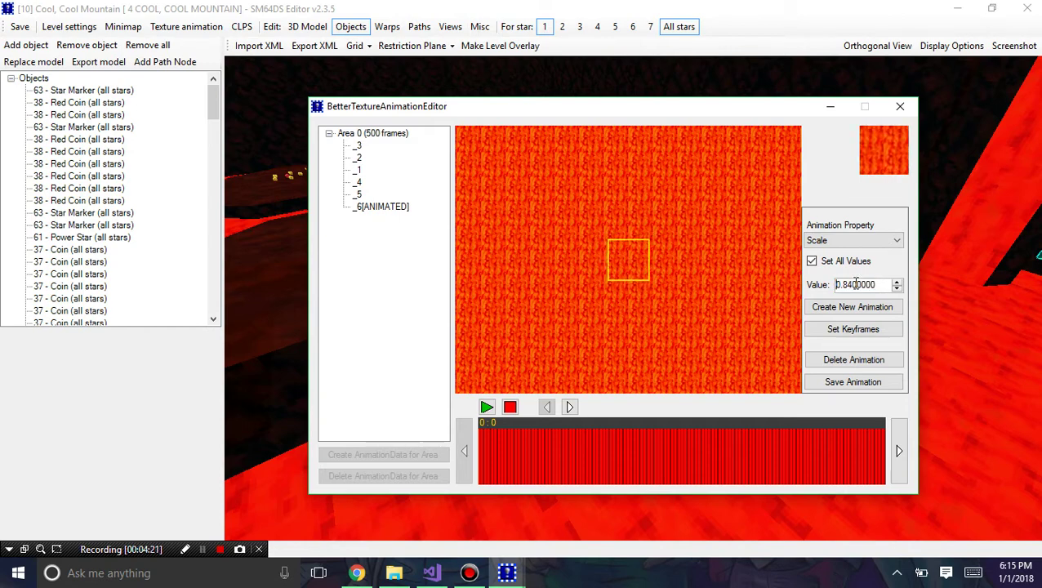
pyautogui.press('Down')
pyautogui.press('Down')
pyautogui.press('Down')
pyautogui.press('Down')
pyautogui.press('Down')
pyautogui.press('Down')
pyautogui.press('Down')
pyautogui.press('Down')
pyautogui.press('Down')
pyautogui.press('Down')
pyautogui.press('Down')
pyautogui.press('Down')
pyautogui.press('Down')
pyautogui.press('Down')
pyautogui.press('Down')
pyautogui.press('Down')
pyautogui.press('Down')
pyautogui.press('Down')
pyautogui.press('Down')
pyautogui.press('Down')
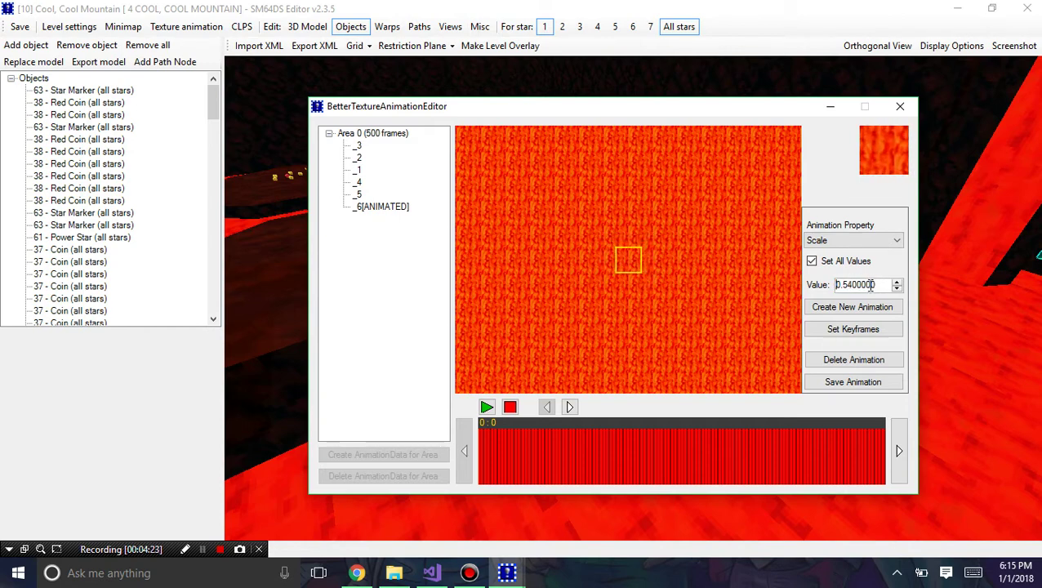
pyautogui.press('Down')
pyautogui.press('Down')
pyautogui.press('Down')
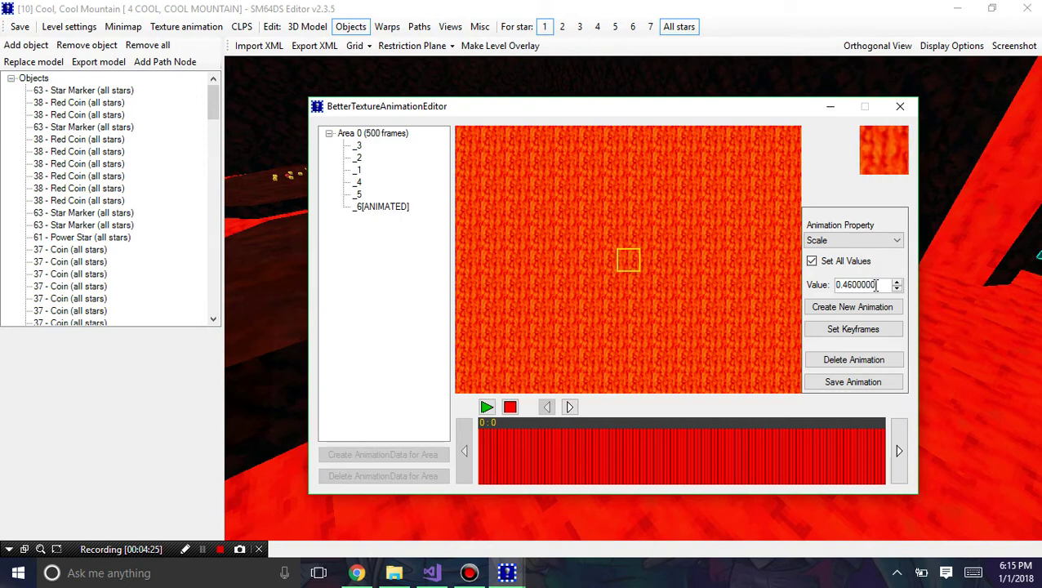
pyautogui.press('Up')
pyautogui.press('Up')
pyautogui.press('Up')
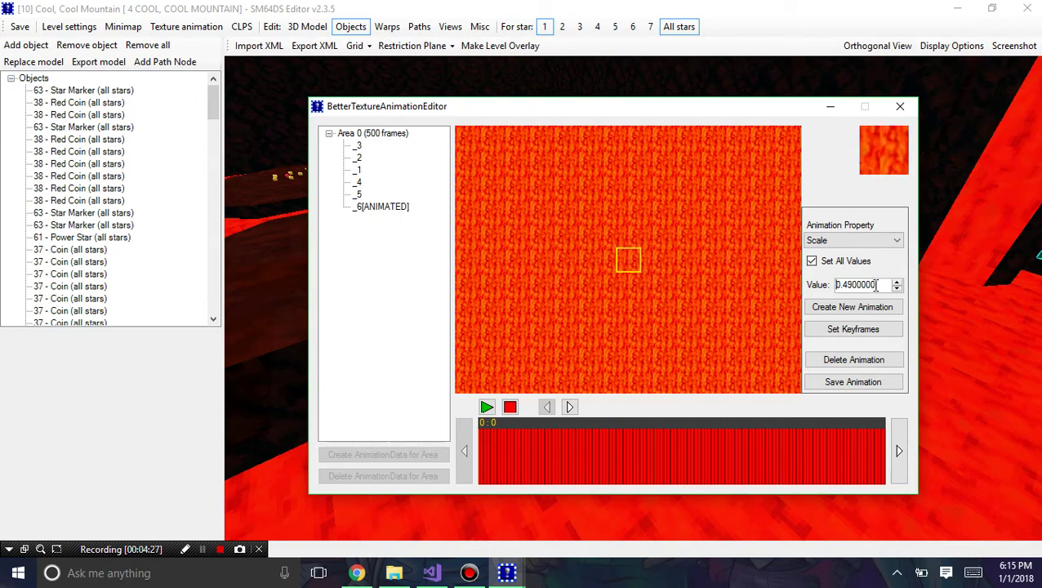
pyautogui.press('Down')
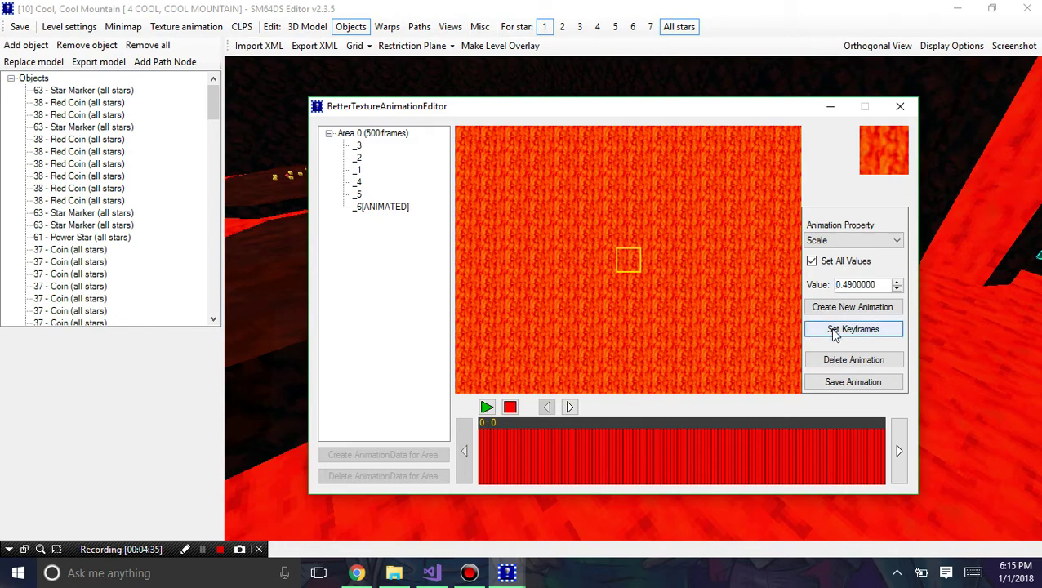
# Switch the animation property to Translation X and turn off Set All Values.
pyautogui.click(834, 240)
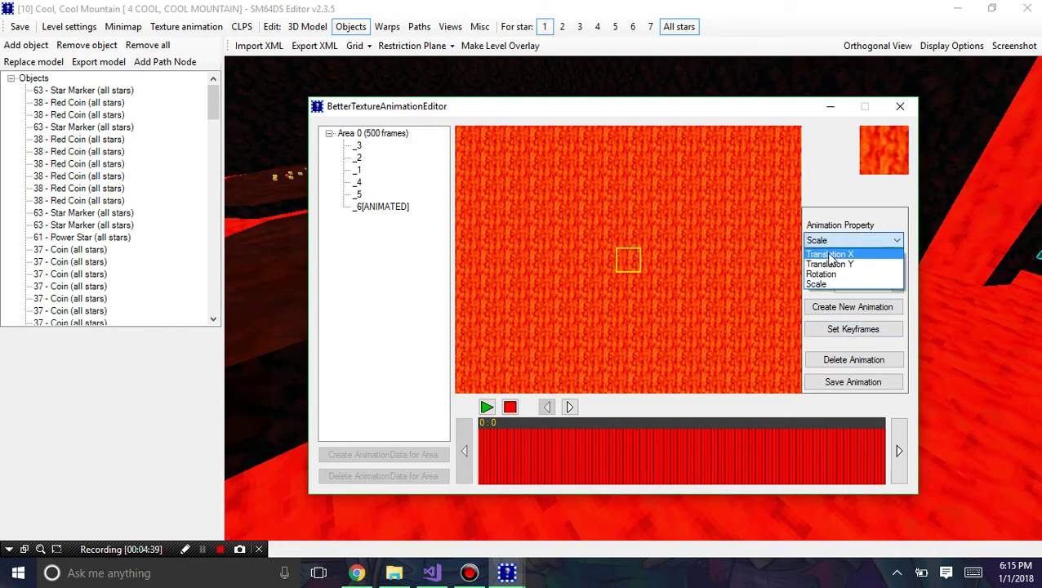
pyautogui.click(831, 255)
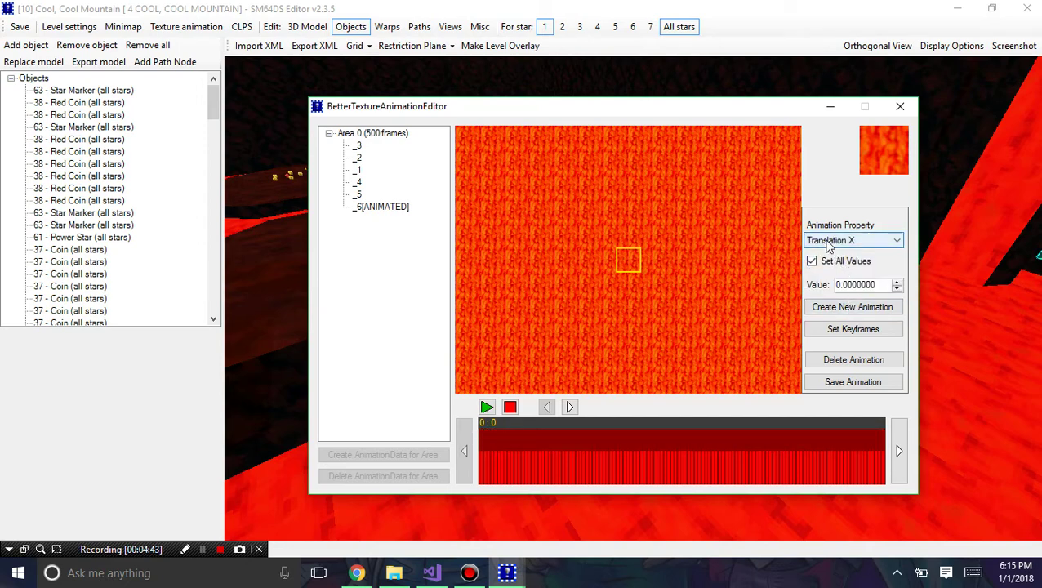
pyautogui.click(810, 261)
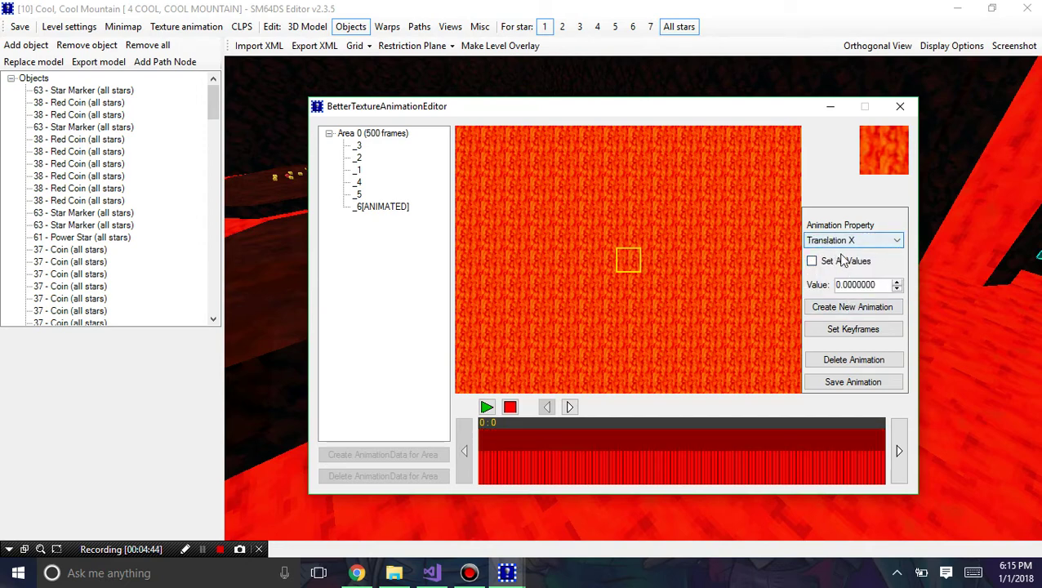
# Reset the animation of material _6 by deleting it and creating a new one.
pyautogui.click(838, 312)
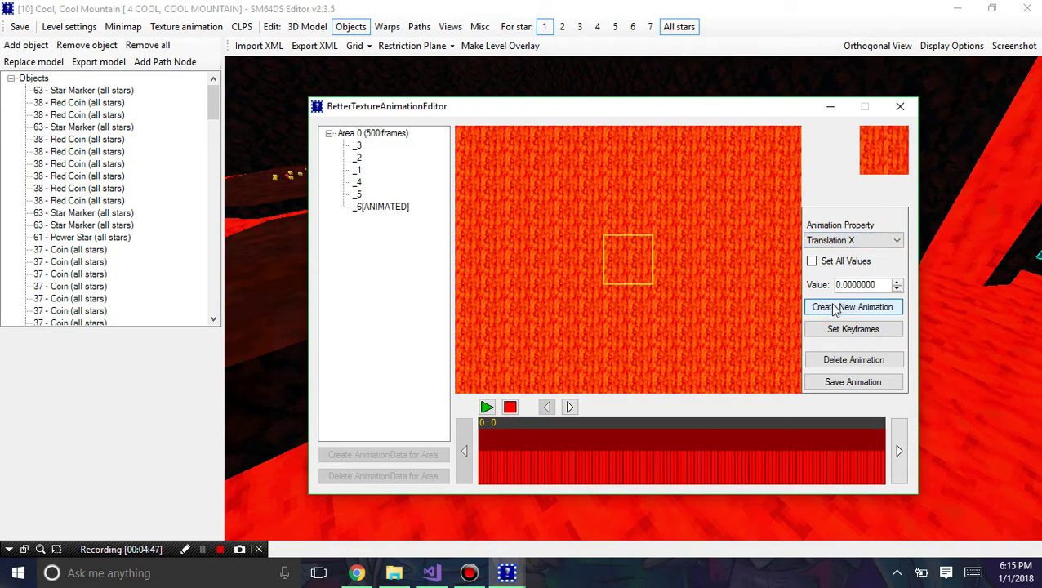
pyautogui.click(839, 358)
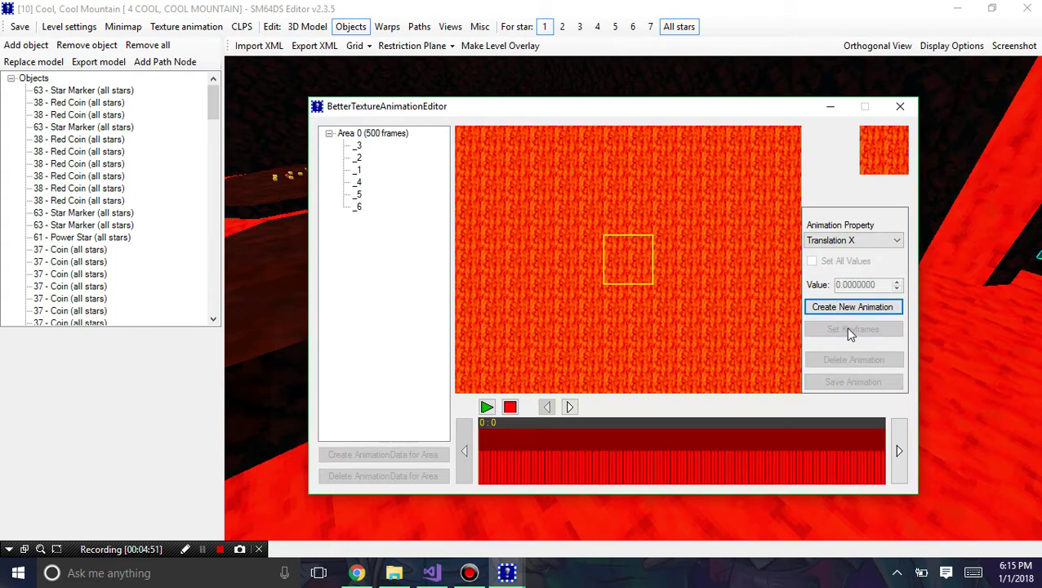
pyautogui.click(824, 309)
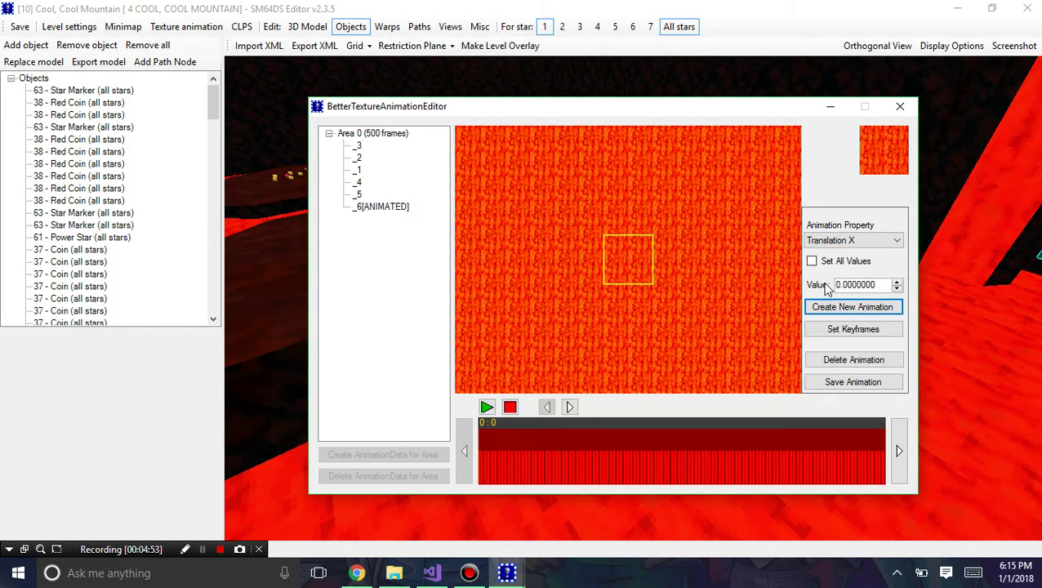
# Set the Scale property of the recreated animation to 0.52 with Set All Values enabled.
pyautogui.click(834, 240)
pyautogui.click(820, 283)
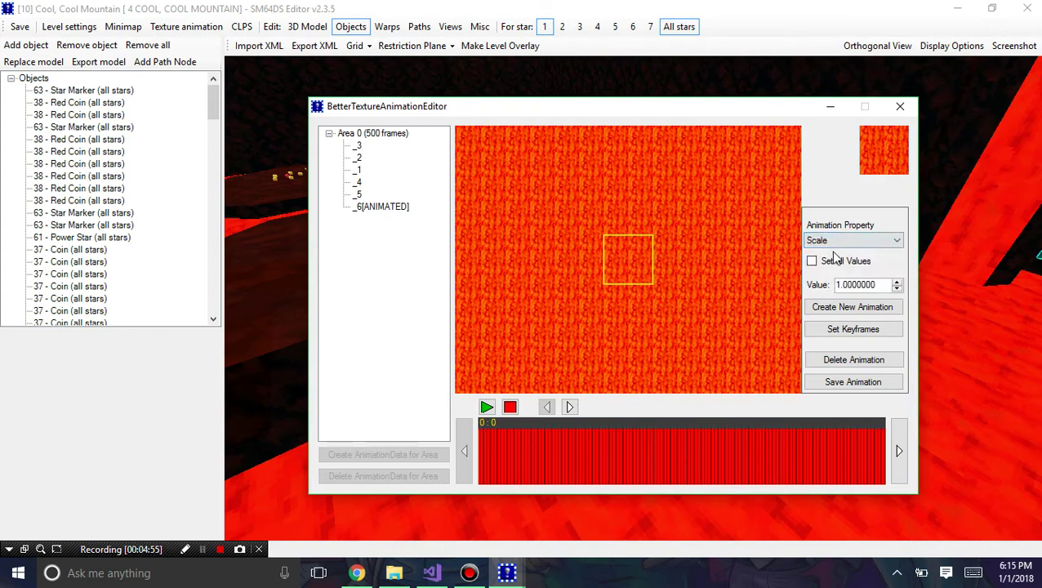
pyautogui.click(831, 261)
pyautogui.scroll(-11, 886, 288)
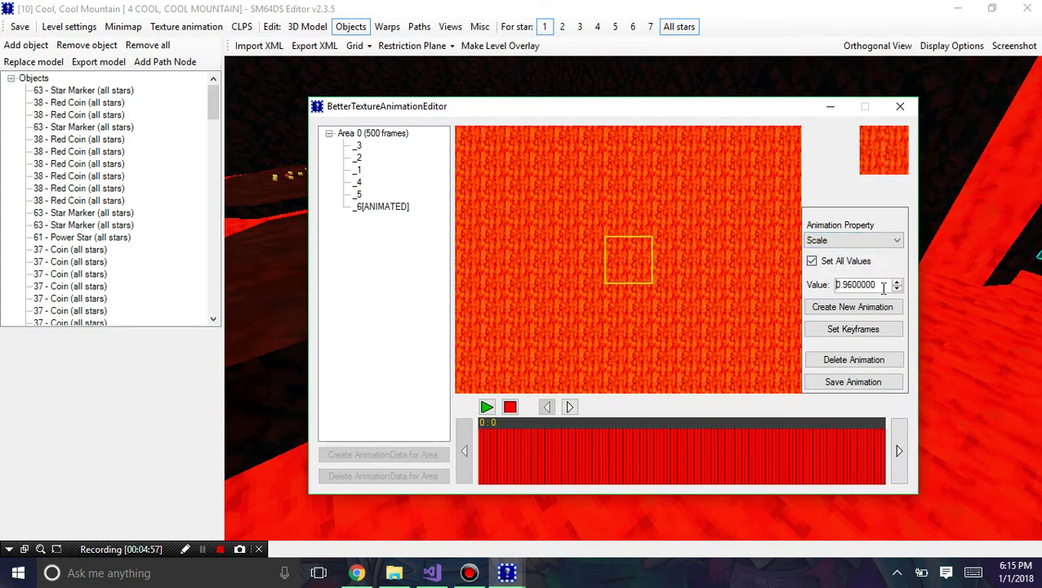
pyautogui.scroll(-5, 882, 285)
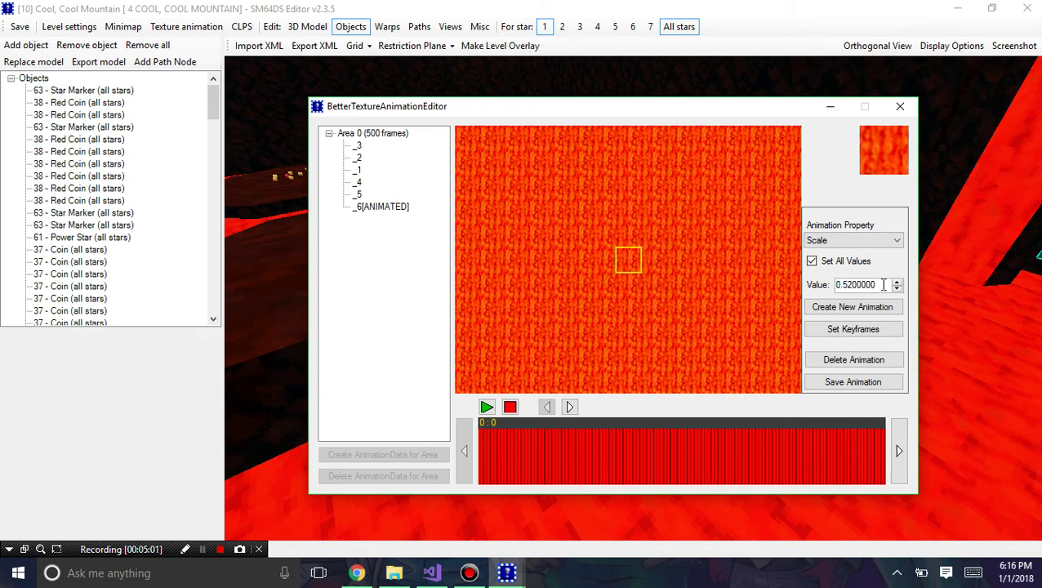
pyautogui.scroll(-1, 882, 285)
# Turn off Set All Values, switch the animation property to Translation X and open its keyframe setup.
pyautogui.click(832, 259)
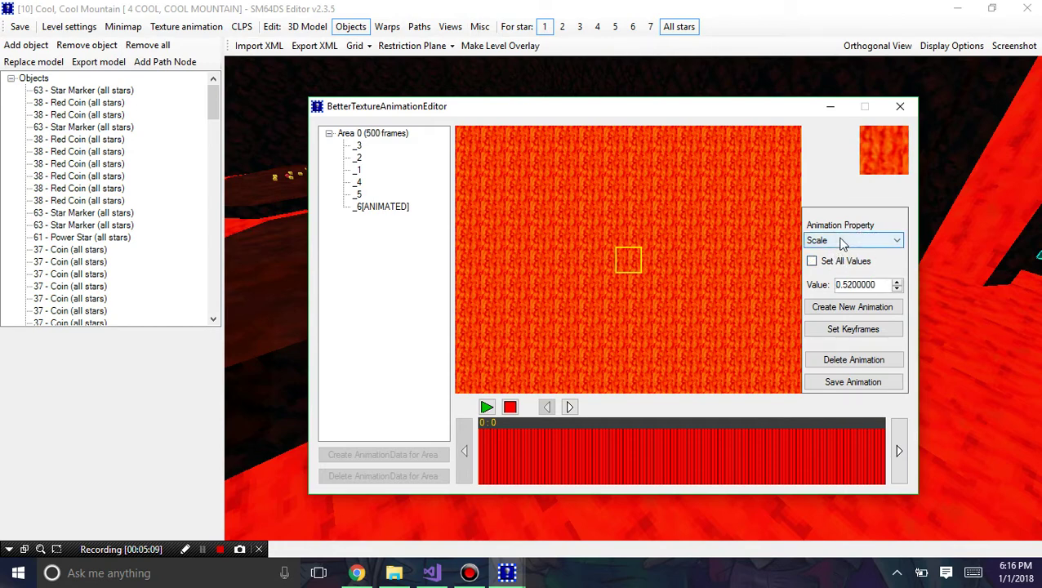
pyautogui.click(843, 241)
pyautogui.click(838, 252)
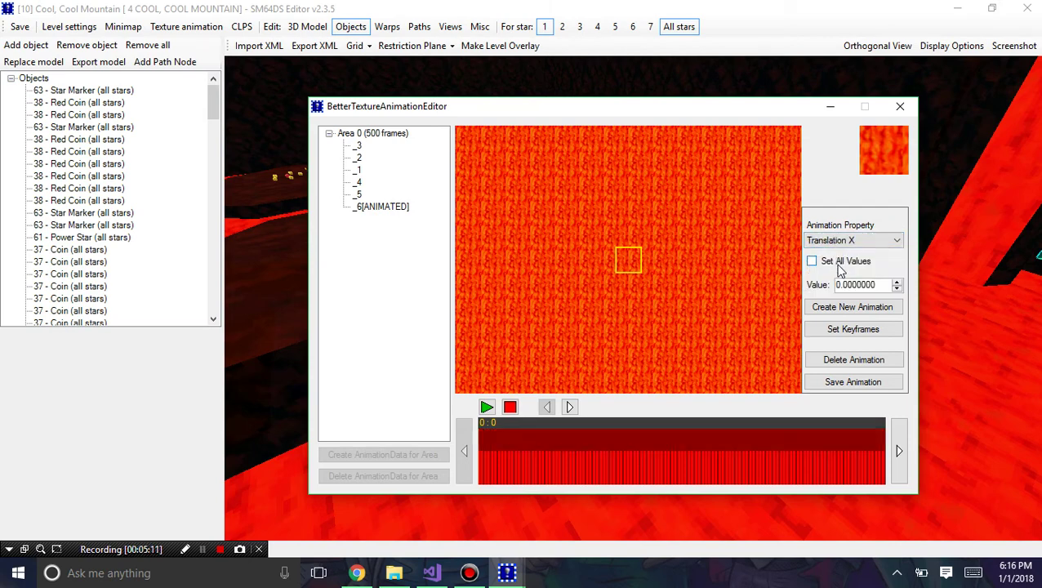
pyautogui.click(831, 331)
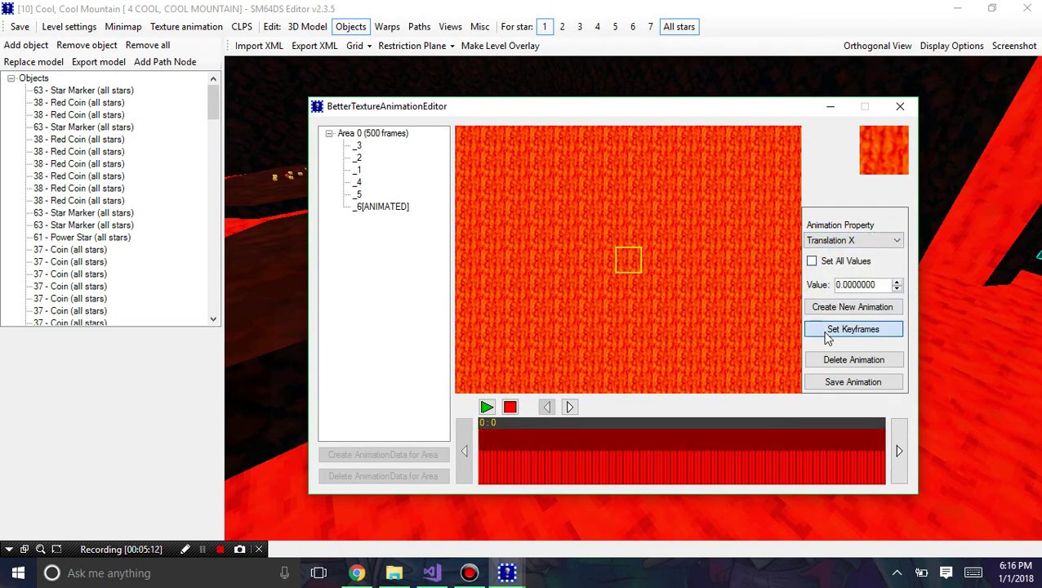
# Generate a linear Translation X animation for material _6 with the value 1 at the last frame.
pyautogui.click(482, 461)
pyautogui.moveTo(487, 458)
pyautogui.mouseDown()
pyautogui.moveTo(472, 463)
pyautogui.moveTo(939, 458)
pyautogui.moveTo(425, 458)
pyautogui.moveTo(941, 463)
pyautogui.mouseUp()
pyautogui.click(569, 407)
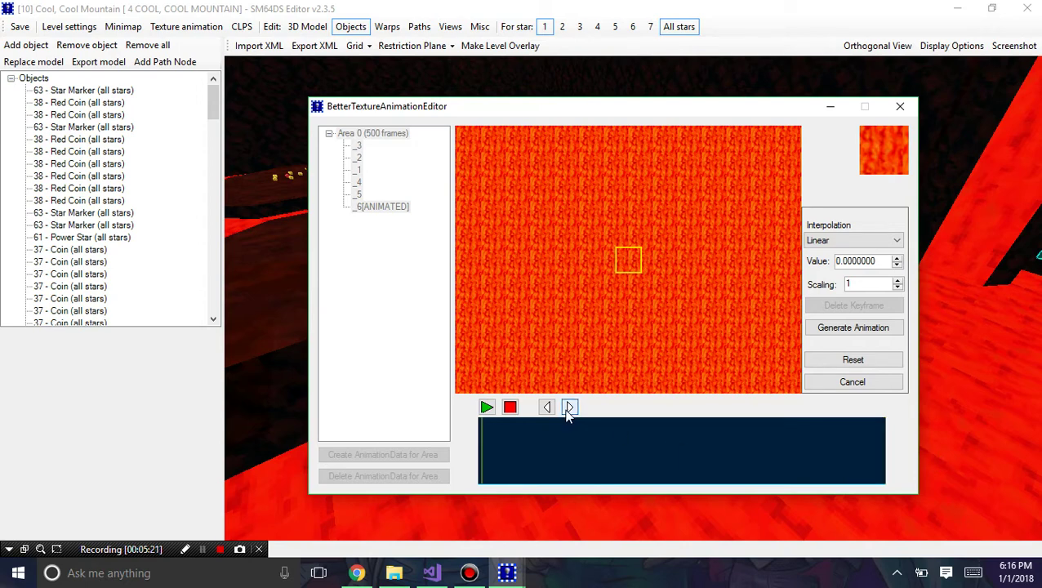
pyautogui.click(572, 413)
pyautogui.click(573, 414)
pyautogui.click(572, 413)
pyautogui.click(572, 413)
pyautogui.click(858, 458)
pyautogui.moveTo(837, 438)
pyautogui.mouseDown()
pyautogui.moveTo(432, 454)
pyautogui.moveTo(715, 457)
pyautogui.moveTo(927, 437)
pyautogui.moveTo(472, 451)
pyautogui.moveTo(909, 457)
pyautogui.mouseUp()
pyautogui.moveTo(878, 262); pyautogui.dragTo(818, 263)
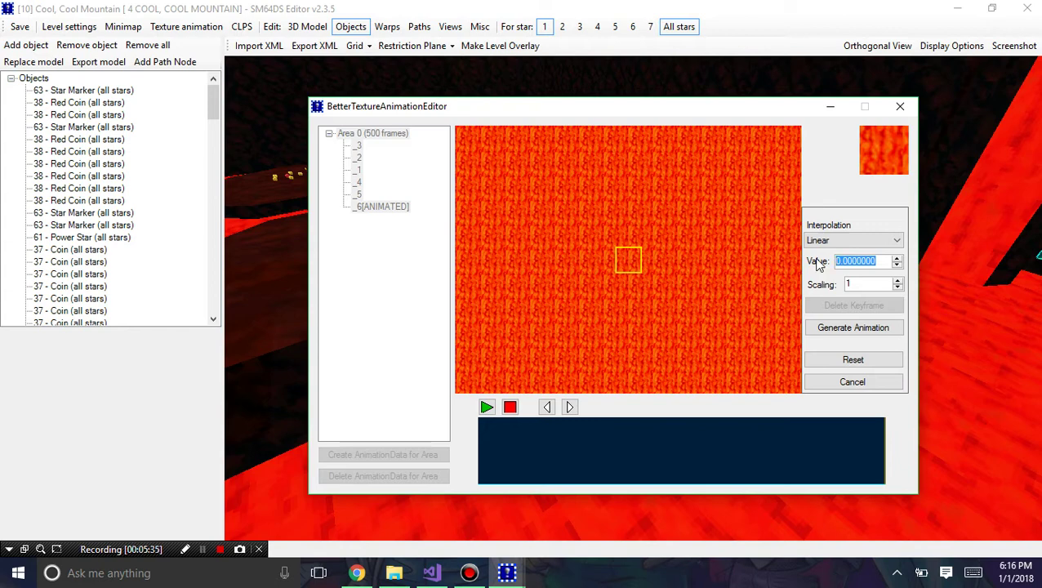
pyautogui.write('1')
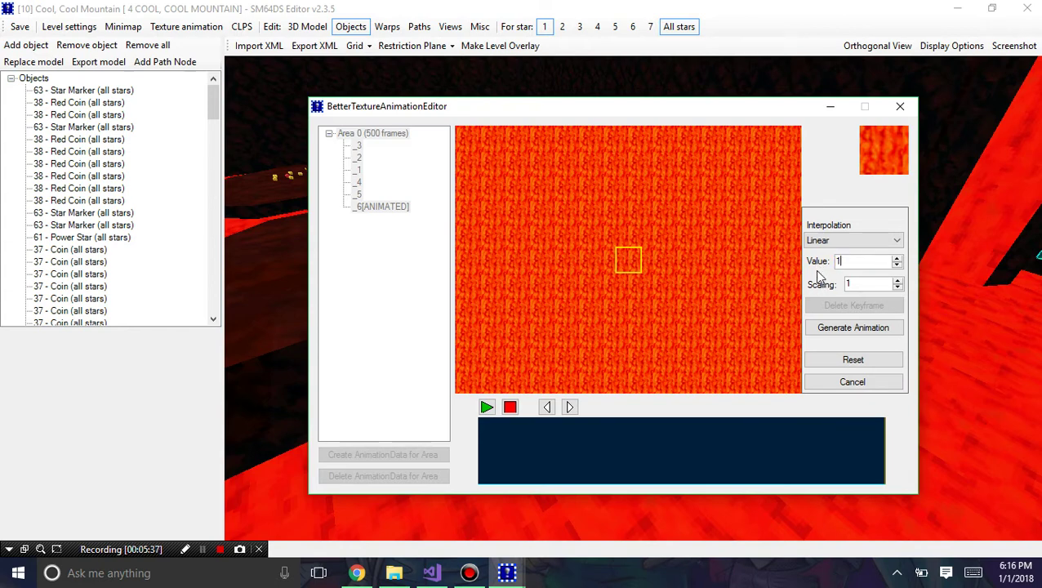
pyautogui.click(842, 329)
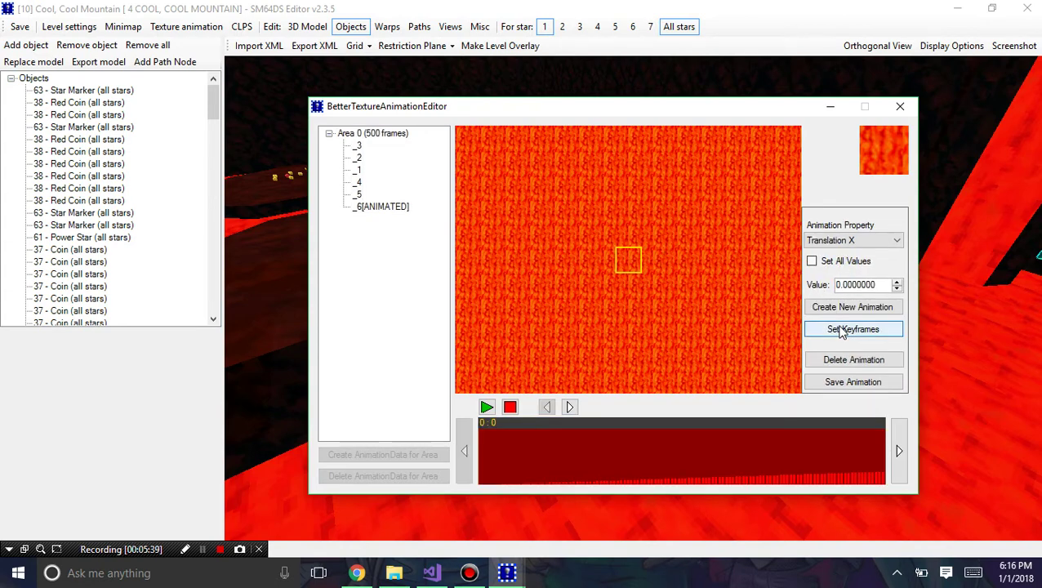
# Preview the material _6 animation, and save it before closing the texture animation editor.
pyautogui.click(486, 406)
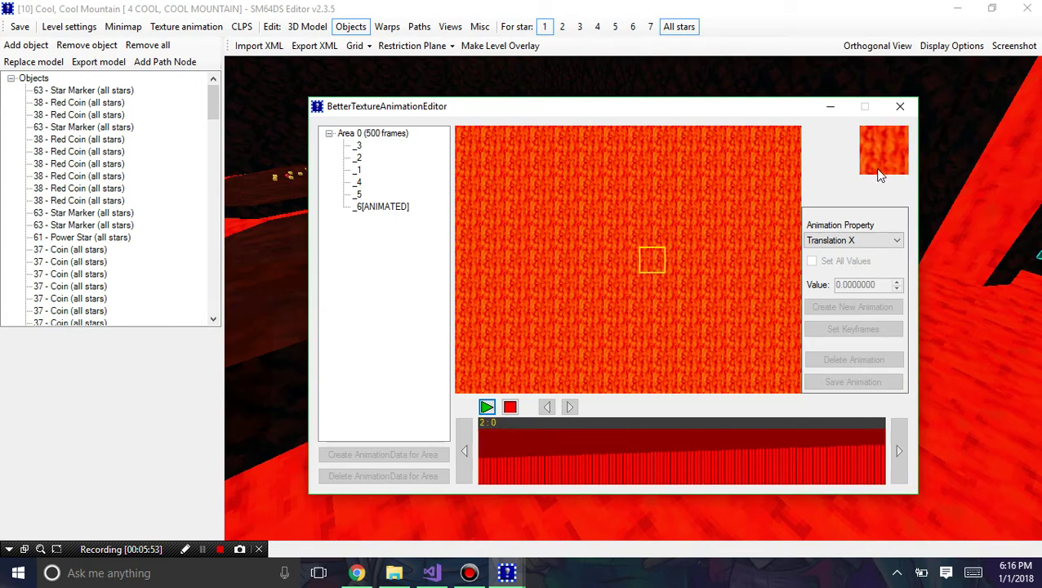
pyautogui.click(510, 407)
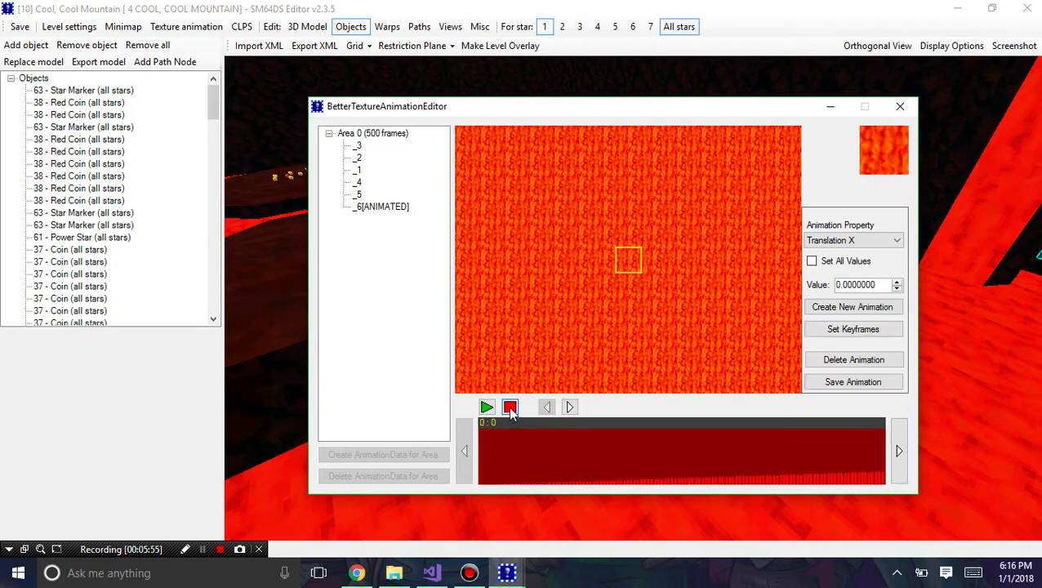
pyautogui.click(830, 384)
pyautogui.click(899, 110)
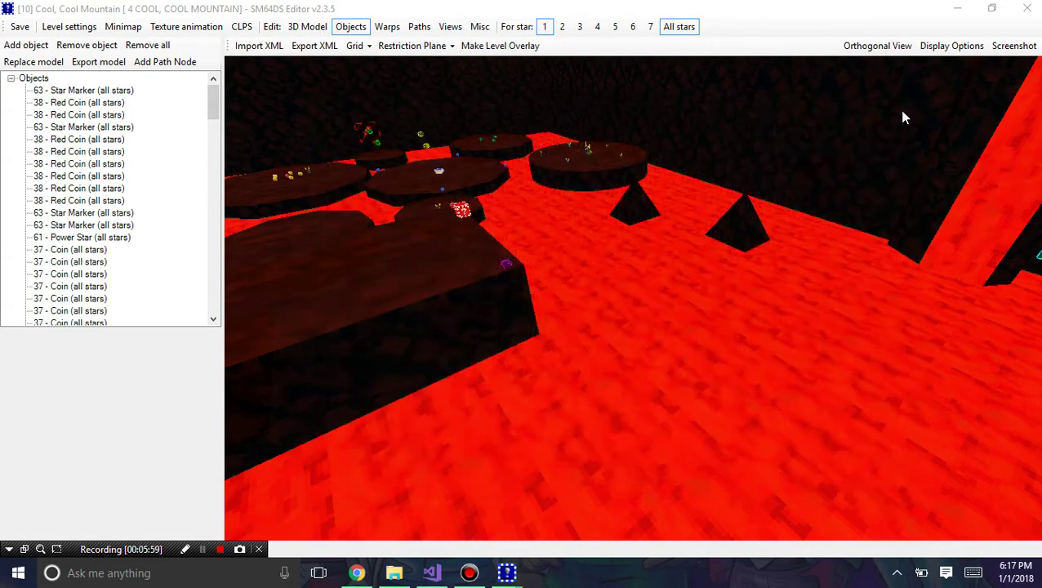
# Display Area 0 in 3D Model mode and examine the animated lava surface and lava fall in the level.
pyautogui.scroll(-3, 651, 250)
pyautogui.moveTo(472, 280); pyautogui.dragTo(649, 223)
pyautogui.click(306, 28)
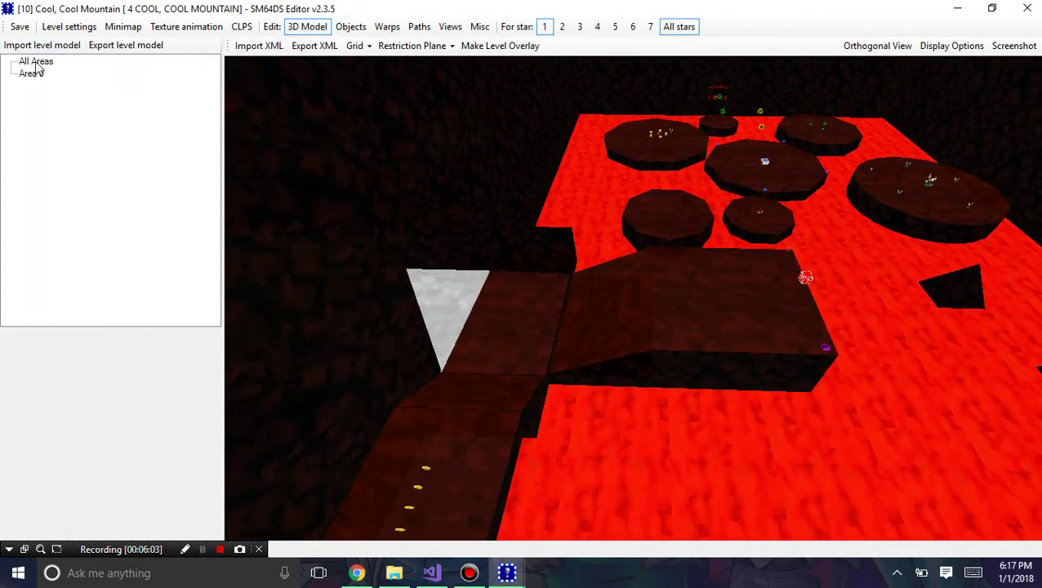
pyautogui.click(31, 74)
pyautogui.moveTo(606, 191); pyautogui.dragTo(521, 202)
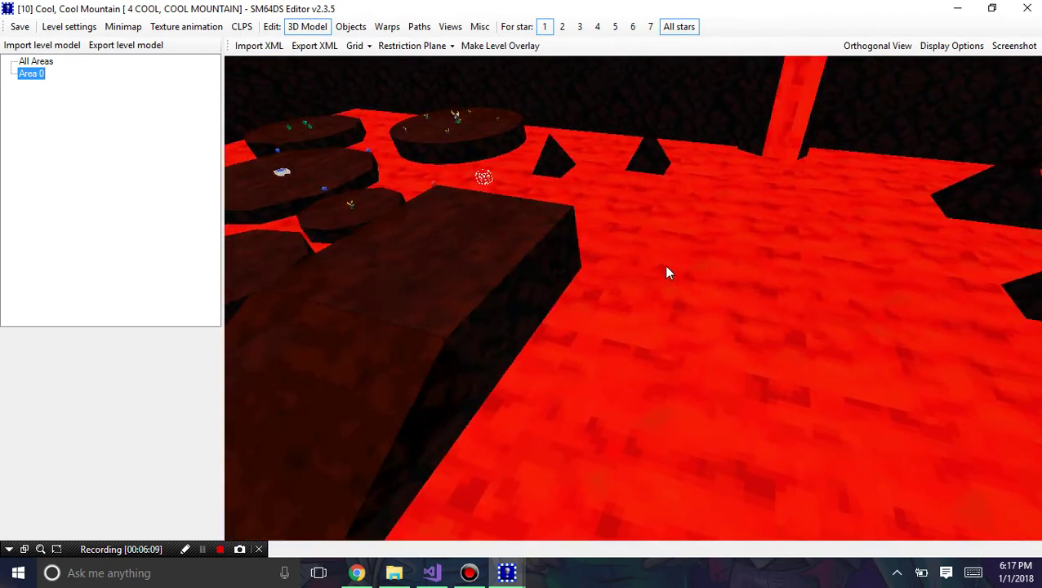
pyautogui.moveTo(667, 272); pyautogui.dragTo(581, 281)
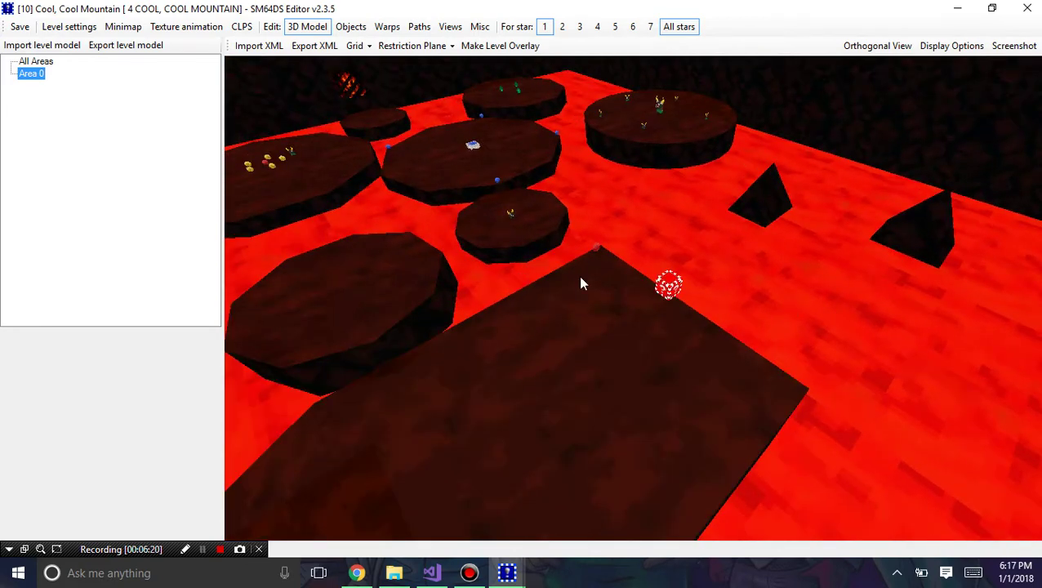
# Show All Areas and reopen the texture animation editor on the Scale property of material _6 in Area 0.
pyautogui.click(51, 63)
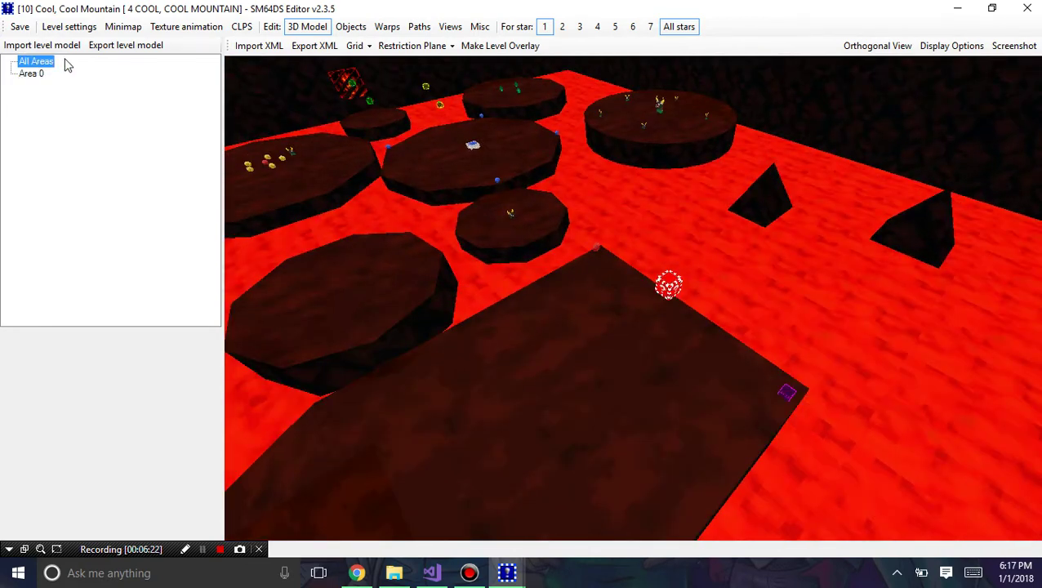
pyautogui.click(195, 28)
pyautogui.click(122, 137)
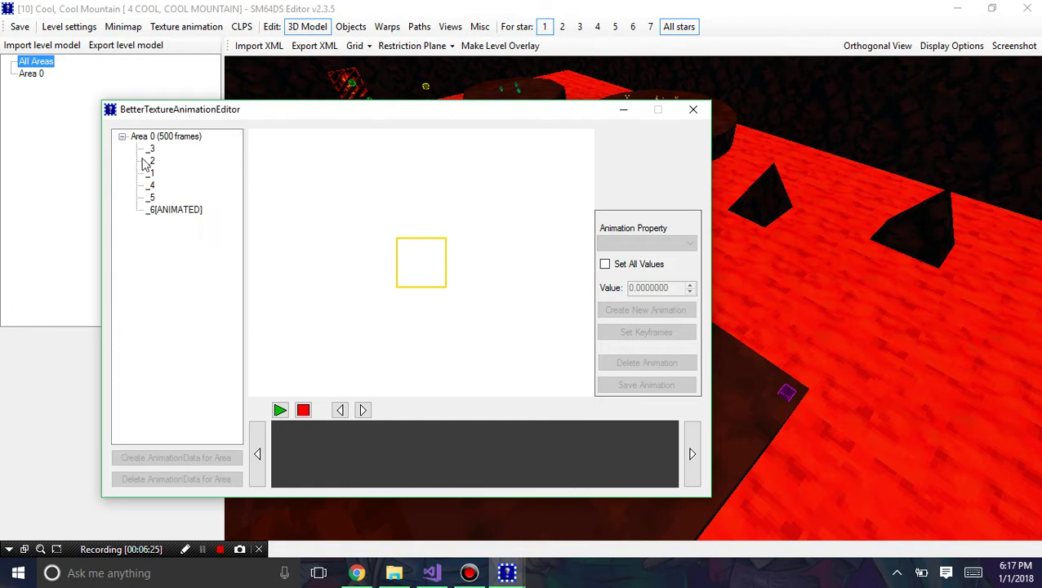
pyautogui.click(160, 210)
pyautogui.click(605, 243)
pyautogui.click(636, 251)
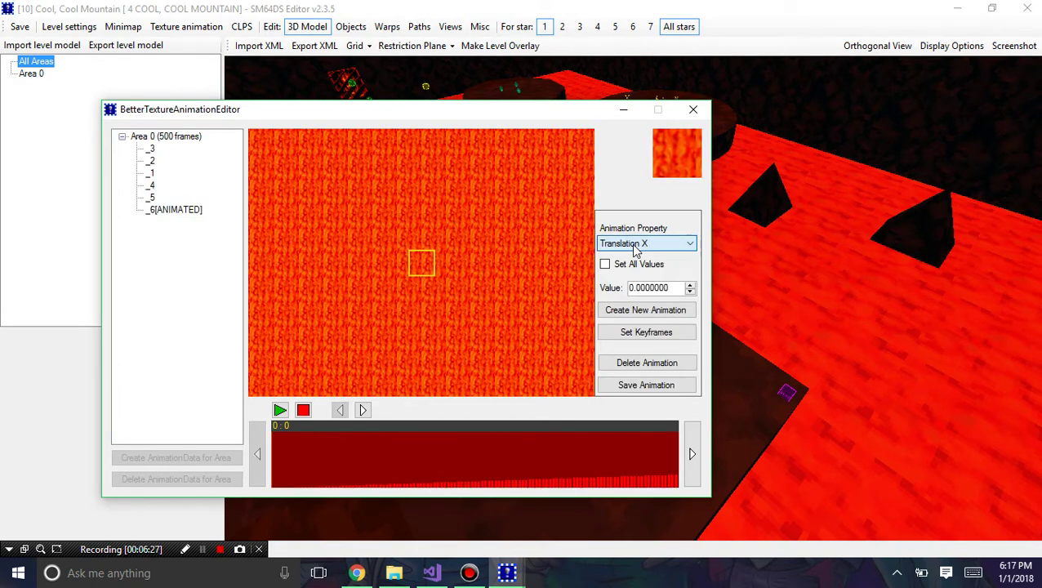
pyautogui.click(637, 244)
pyautogui.click(630, 284)
# Set the Scale of material _6 to 1 with Set All Values enabled and save the animation.
pyautogui.click(630, 265)
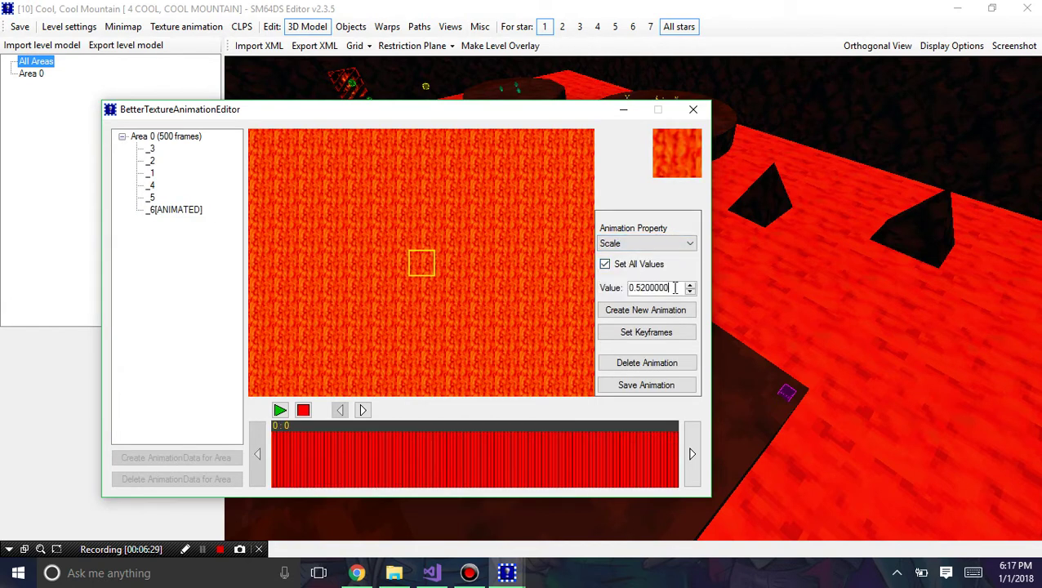
pyautogui.scroll(4, 671, 287)
pyautogui.scroll(12, 671, 287)
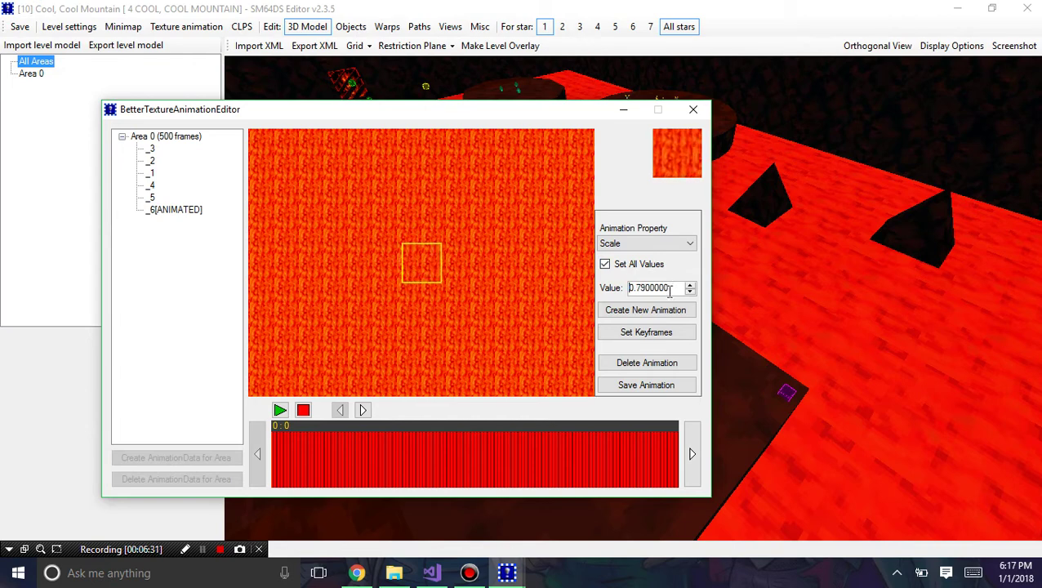
pyautogui.scroll(7, 661, 288)
pyautogui.moveTo(666, 287); pyautogui.dragTo(637, 288)
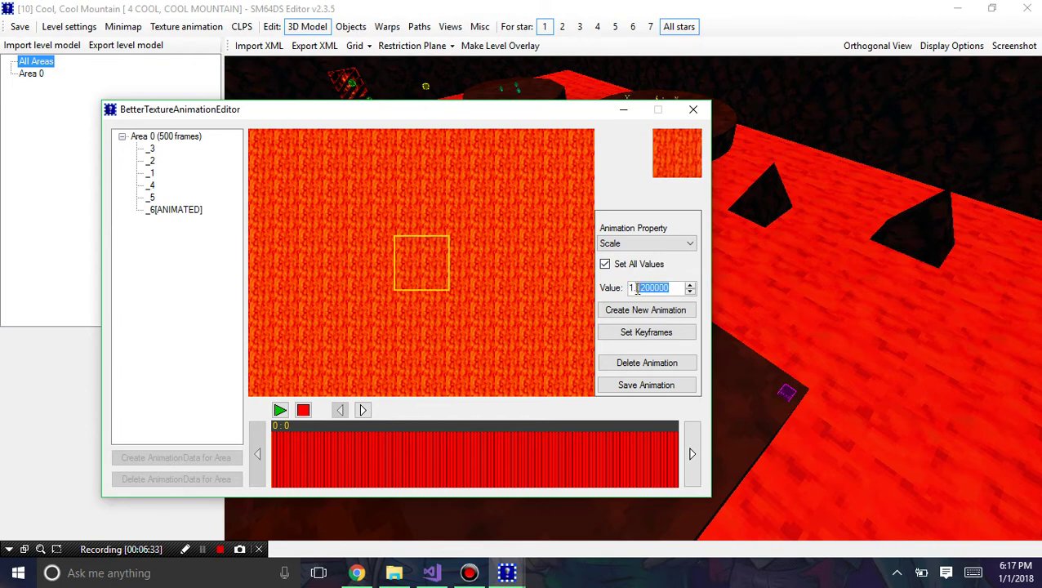
pyautogui.write('1')
pyautogui.click(645, 385)
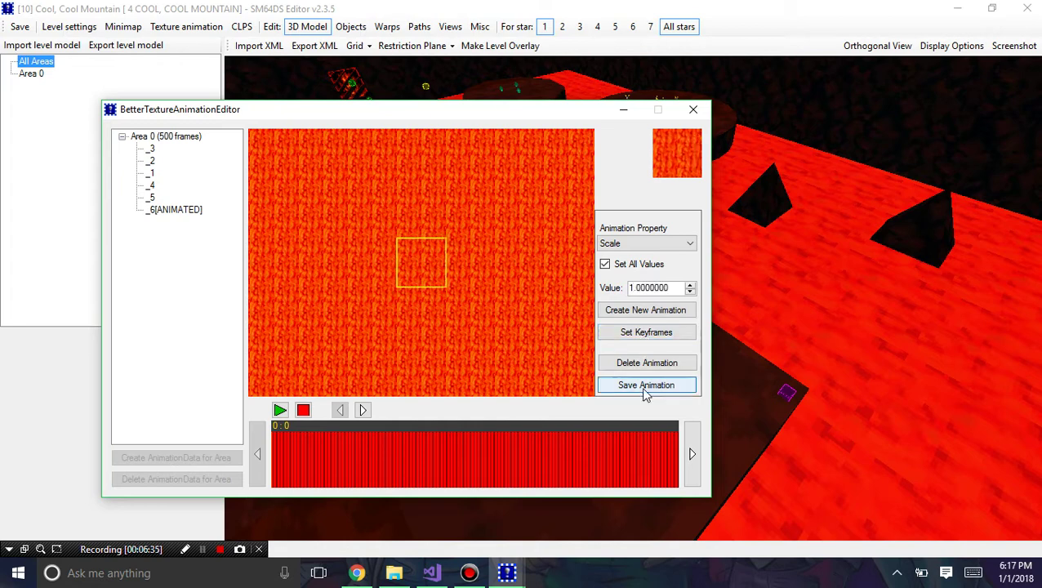
# Minimize the texture animation editor and examine the lava's scale and flow direction on the floor and lava fall in Area 0.
pyautogui.click(623, 109)
pyautogui.click(30, 75)
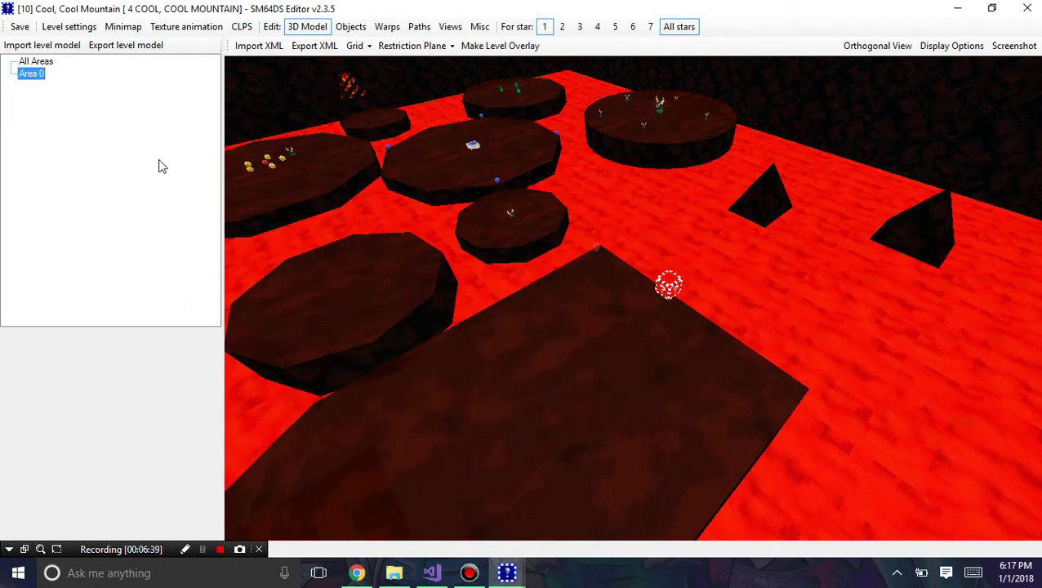
pyautogui.scroll(-3, 893, 407)
pyautogui.moveTo(893, 406); pyautogui.dragTo(596, 284, button='right')
pyautogui.moveTo(667, 284); pyautogui.dragTo(572, 434, button='right')
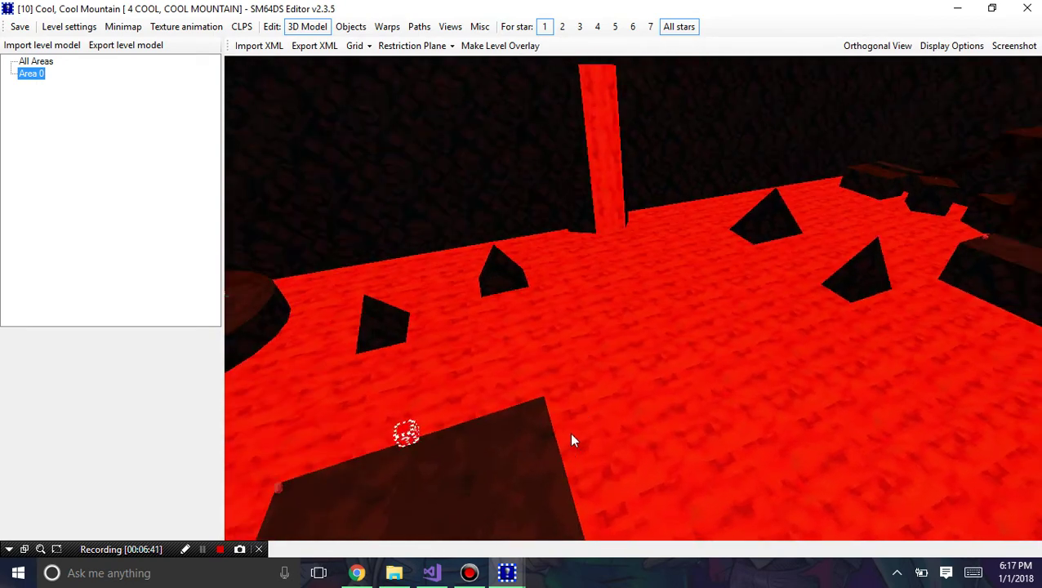
pyautogui.moveTo(576, 349); pyautogui.dragTo(753, 328)
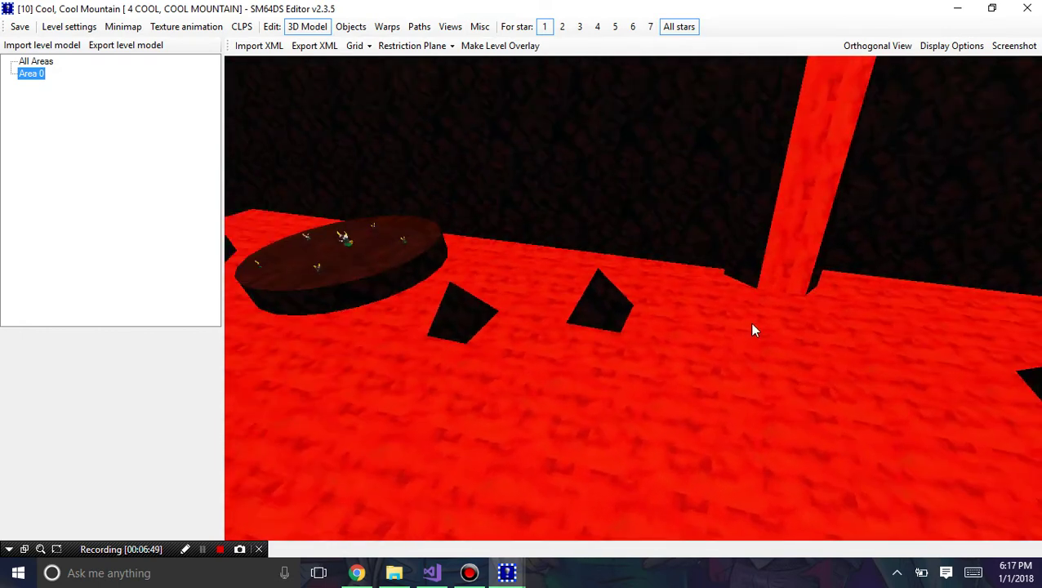
pyautogui.moveTo(811, 293); pyautogui.dragTo(951, 342)
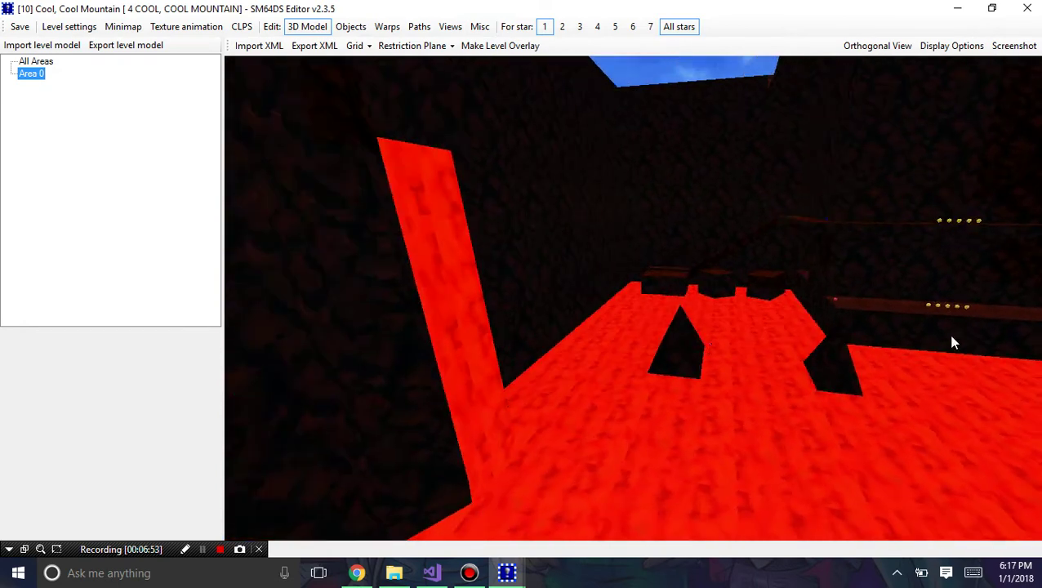
pyautogui.moveTo(479, 344); pyautogui.dragTo(692, 241)
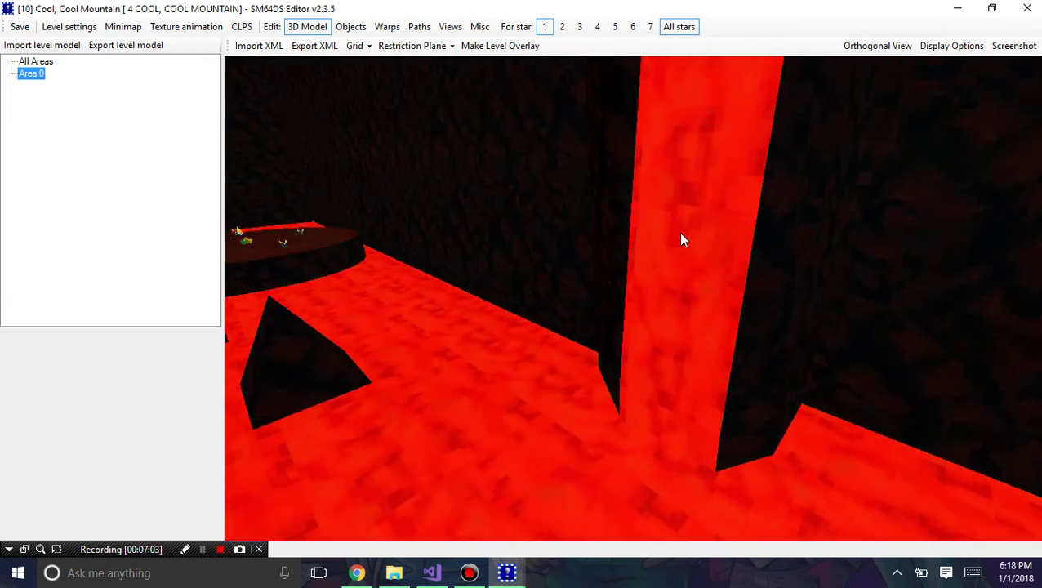
pyautogui.moveTo(737, 315); pyautogui.dragTo(556, 311)
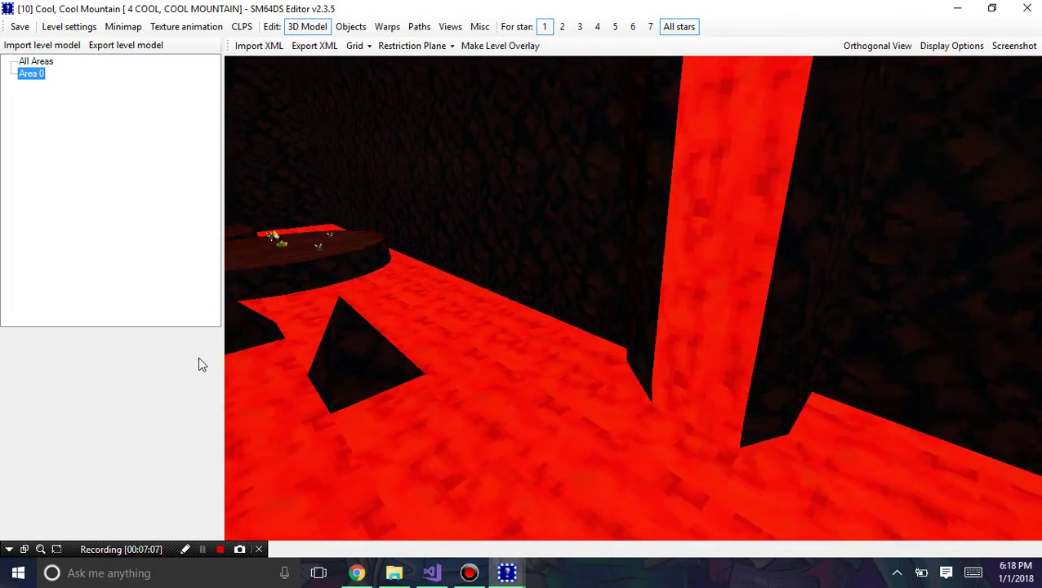
# Bring back the texture animation editor and show All Areas in the level view.
pyautogui.click(507, 572)
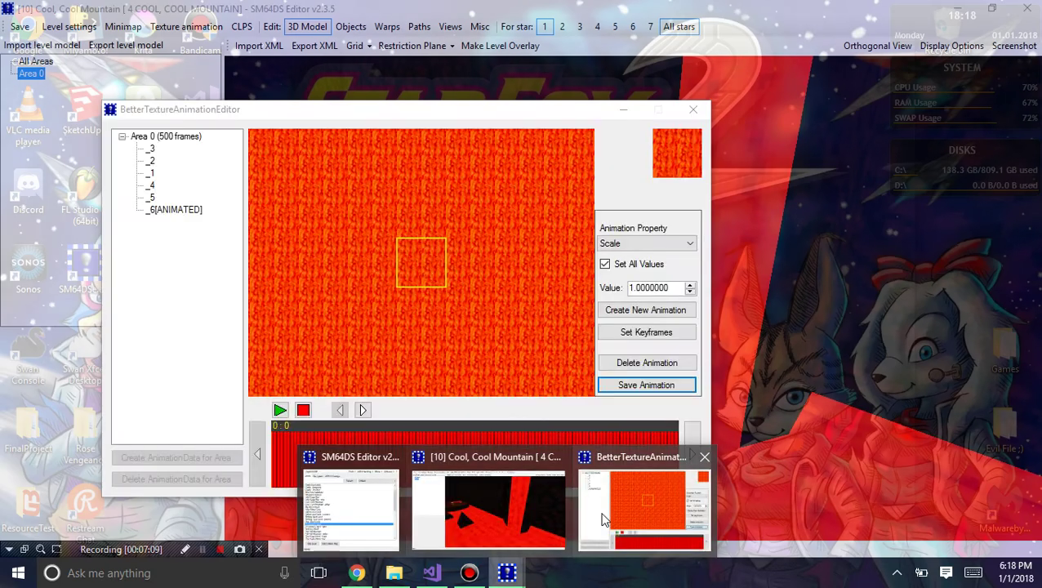
pyautogui.click(596, 488)
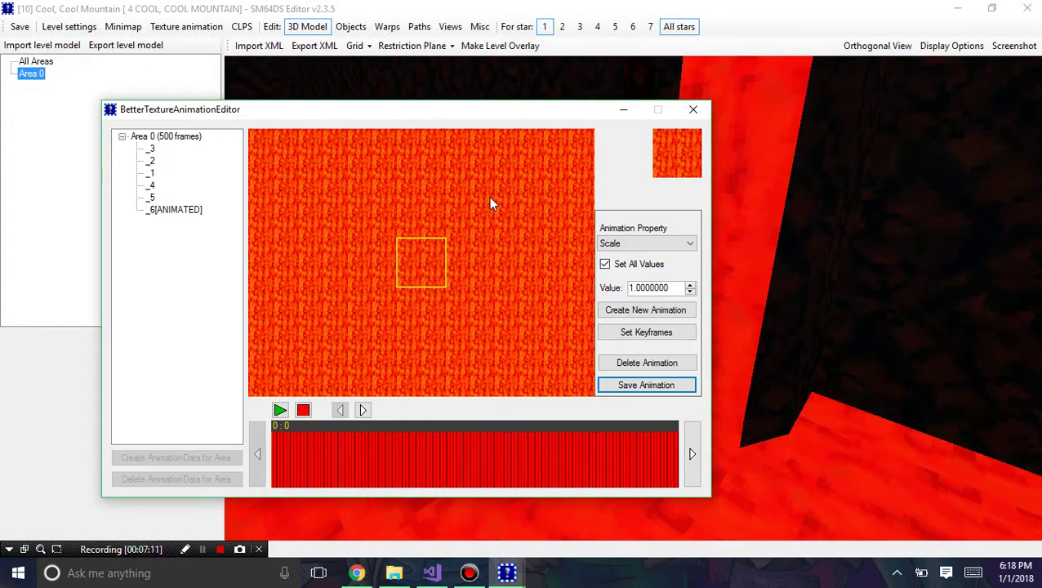
pyautogui.click(36, 61)
pyautogui.click(270, 113)
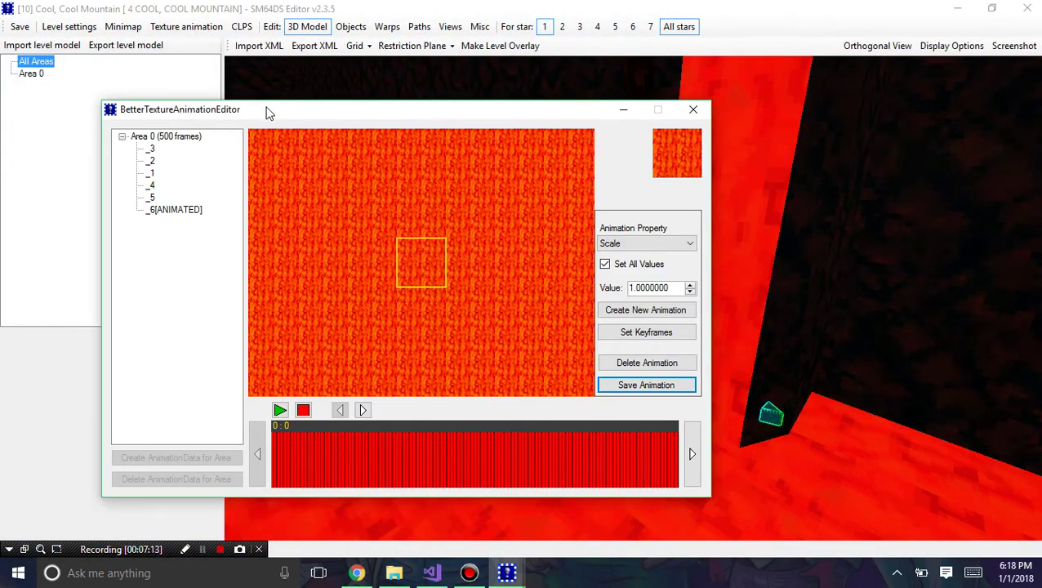
# Try to set the Rotation of material _6 to 90 with Set All Values enabled and preview the animation.
pyautogui.click(671, 243)
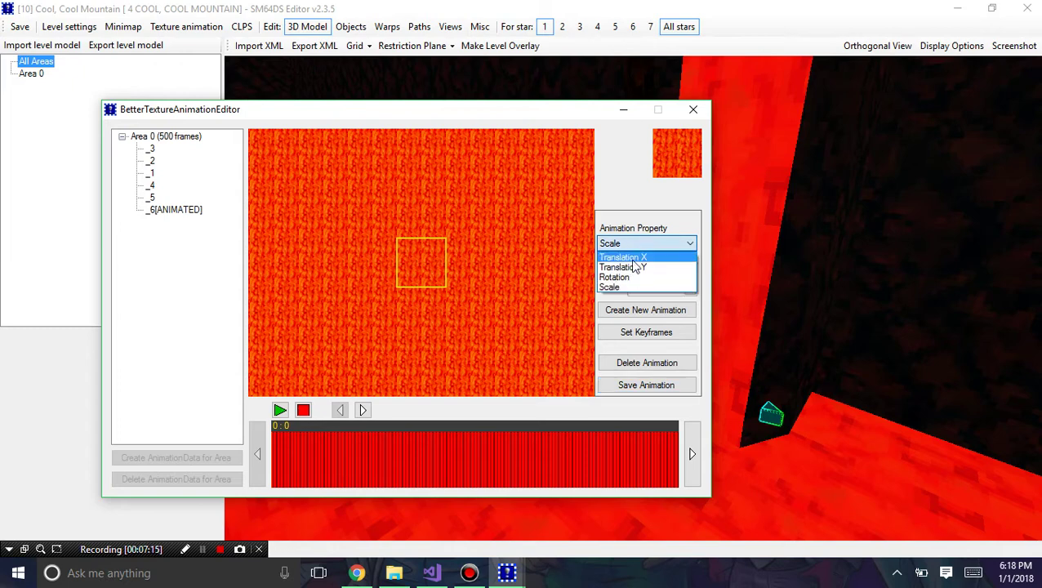
pyautogui.click(641, 279)
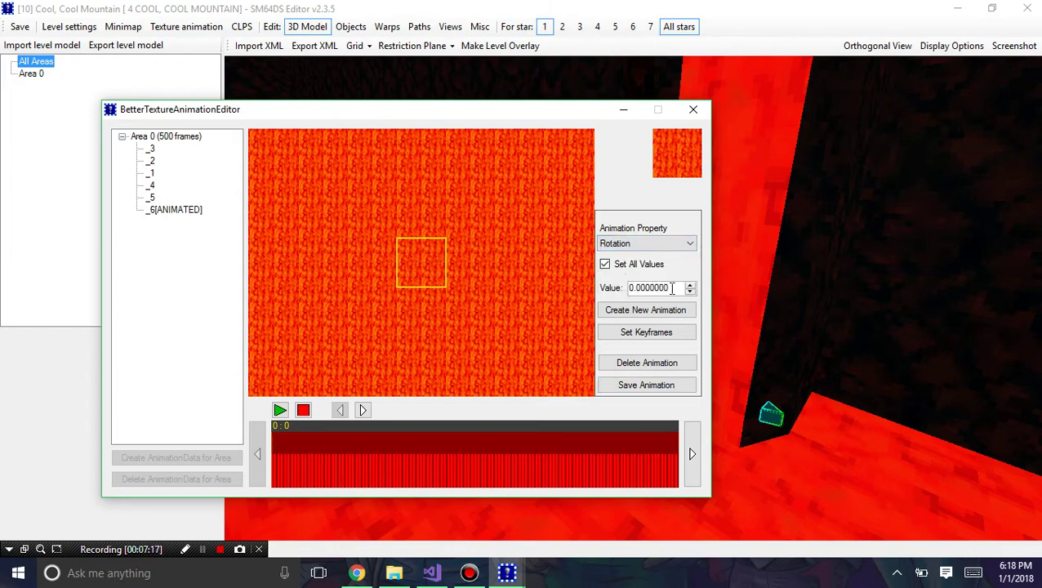
pyautogui.moveTo(673, 292); pyautogui.dragTo(611, 289)
pyautogui.click(645, 287)
pyautogui.write('90')
pyautogui.press('Return')
pyautogui.click(663, 243)
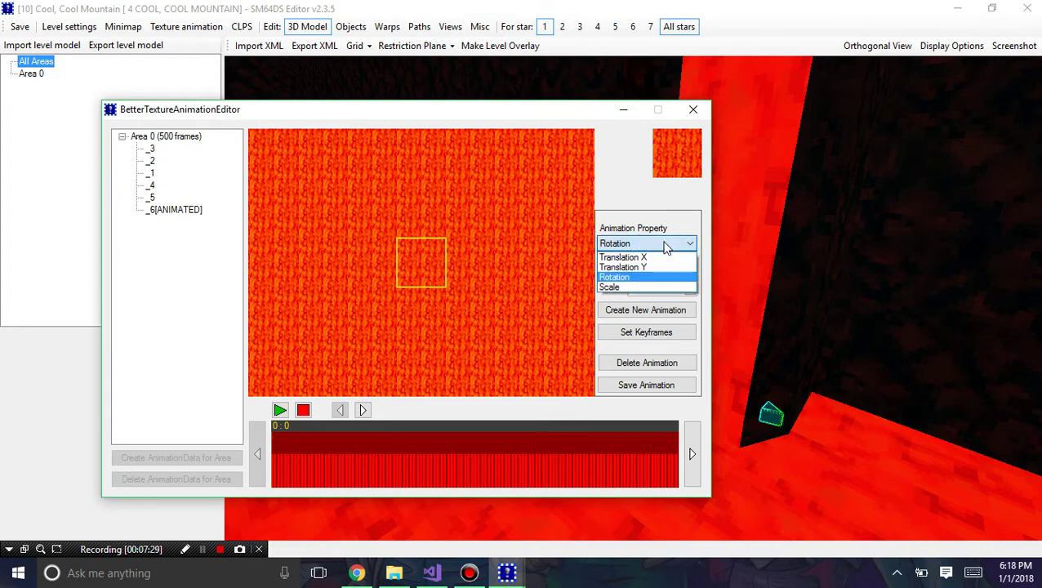
pyautogui.click(666, 245)
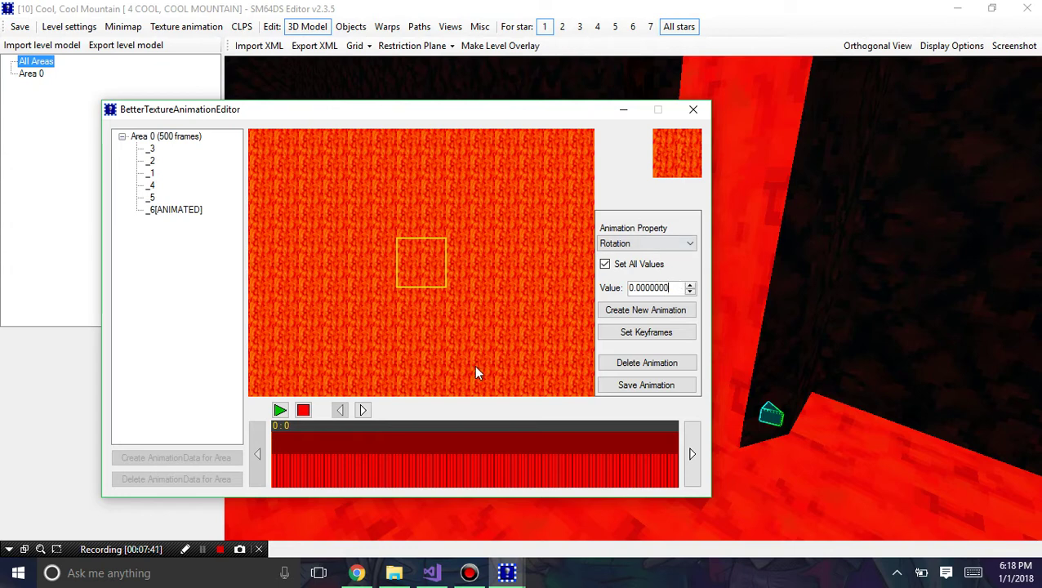
pyautogui.click(280, 410)
pyautogui.click(303, 410)
# Delete the animation of material _6 and create a new one for it.
pyautogui.click(649, 243)
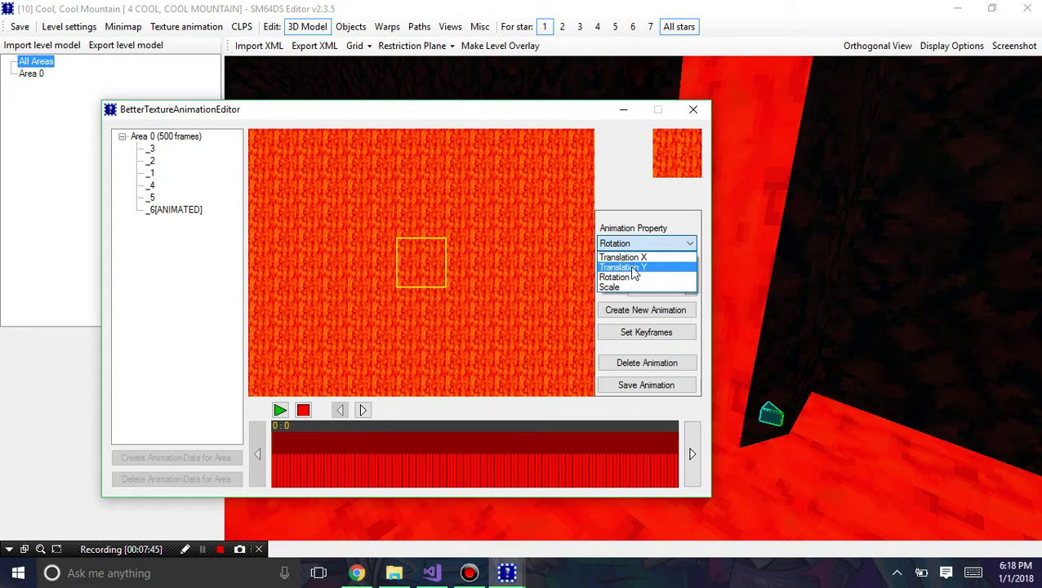
pyautogui.click(645, 268)
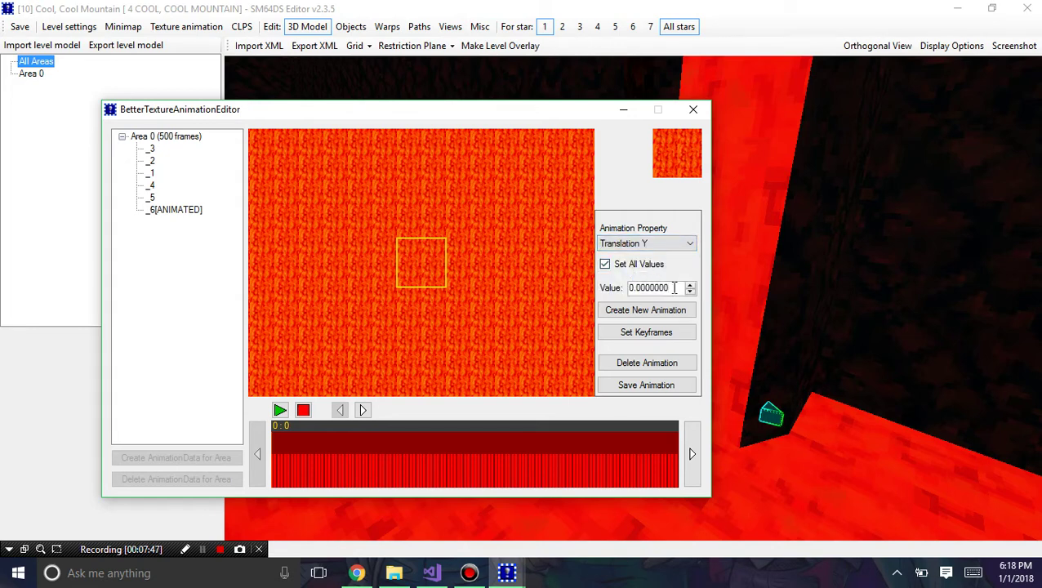
pyautogui.click(649, 243)
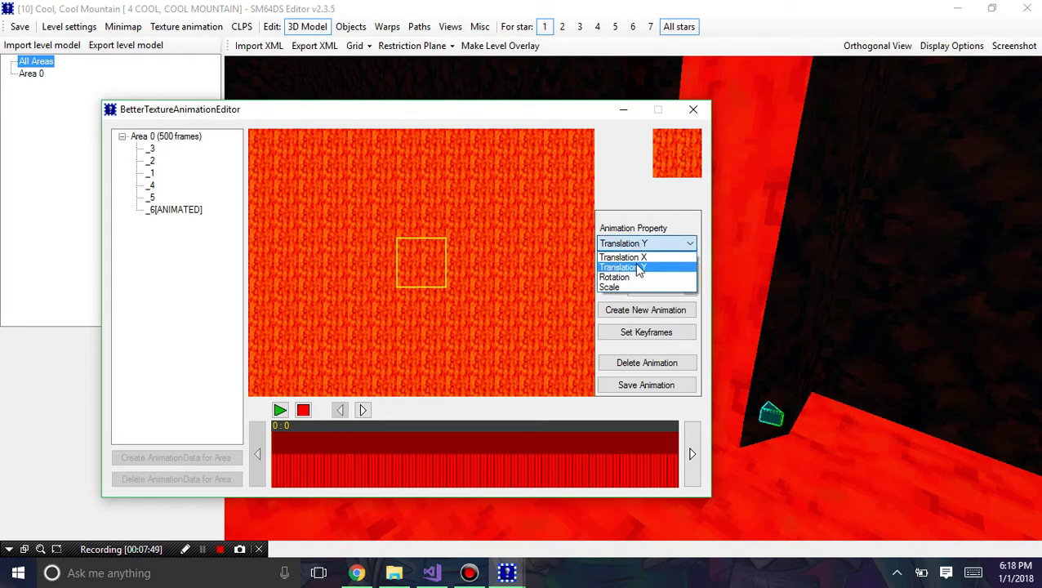
pyautogui.click(635, 254)
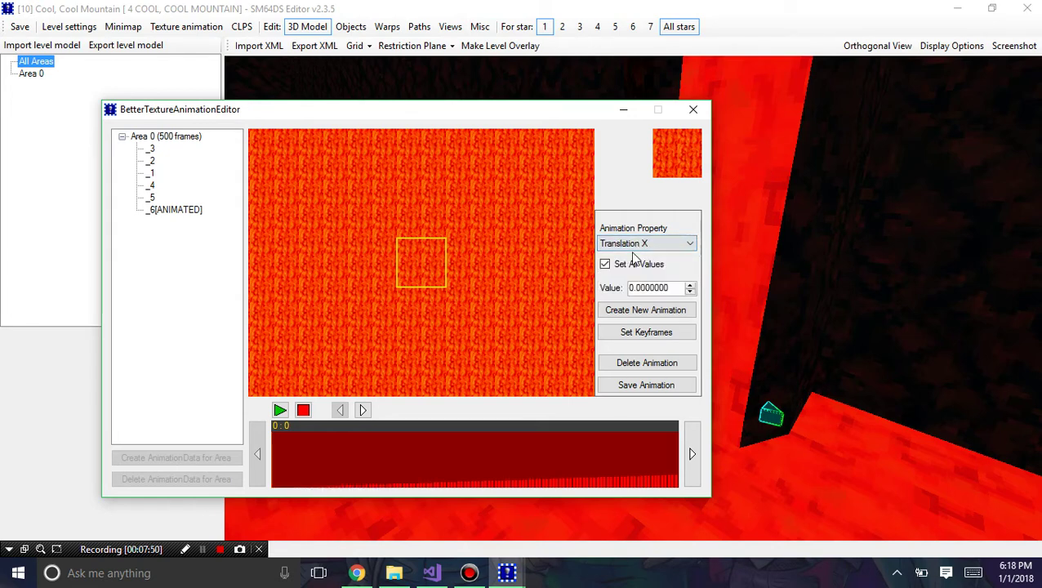
pyautogui.click(635, 366)
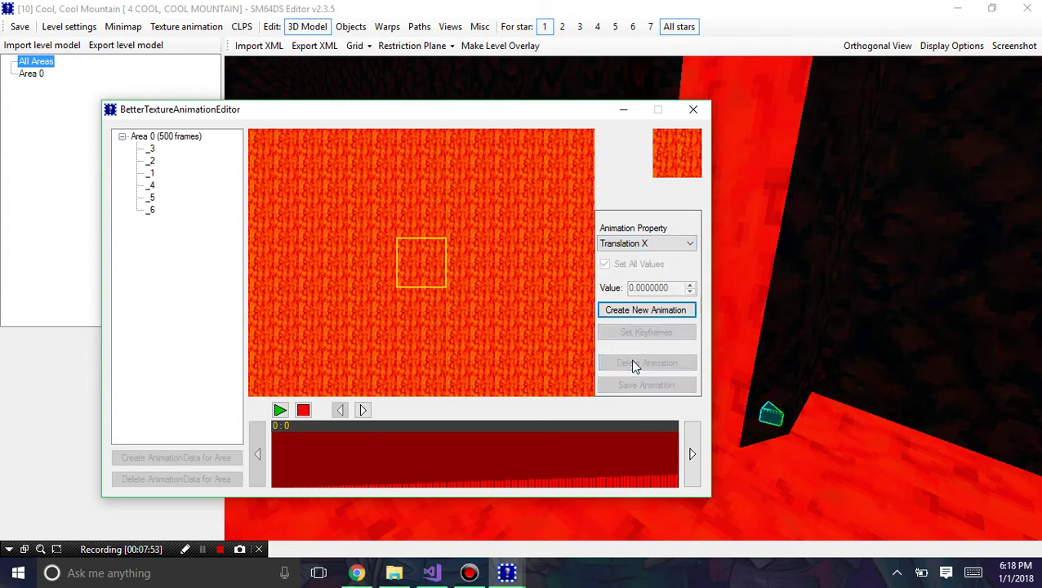
pyautogui.click(618, 309)
# Set a Translation Y keyframe of 1 at the last frame for material _6 and generate the linear animation.
pyautogui.click(644, 245)
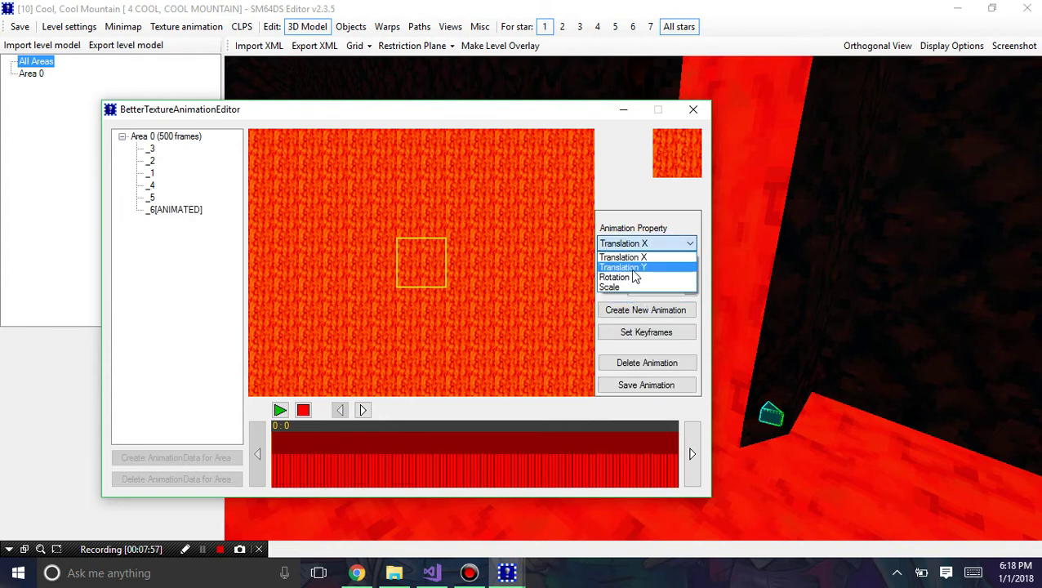
pyautogui.click(635, 268)
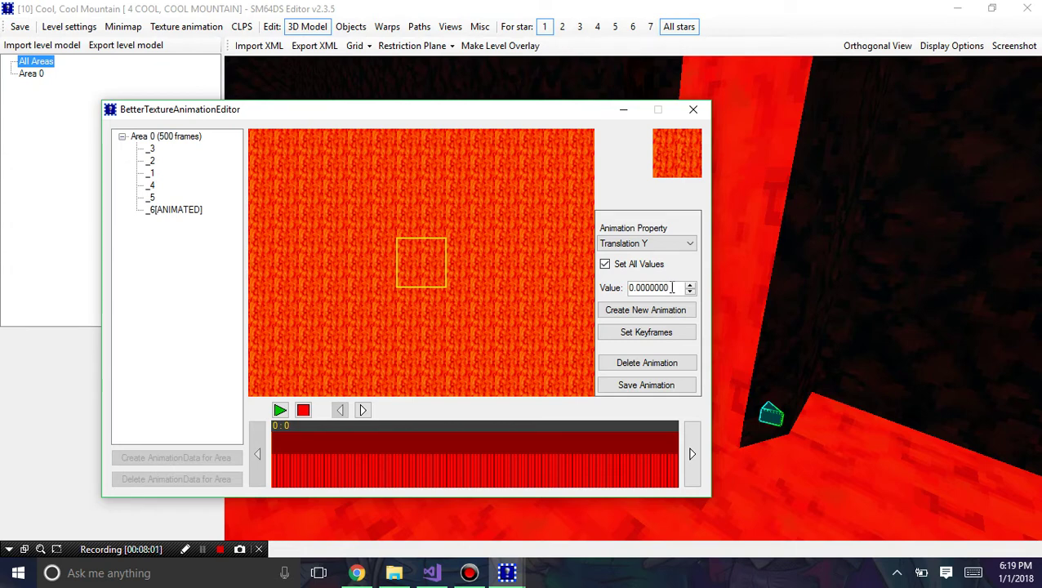
pyautogui.click(649, 331)
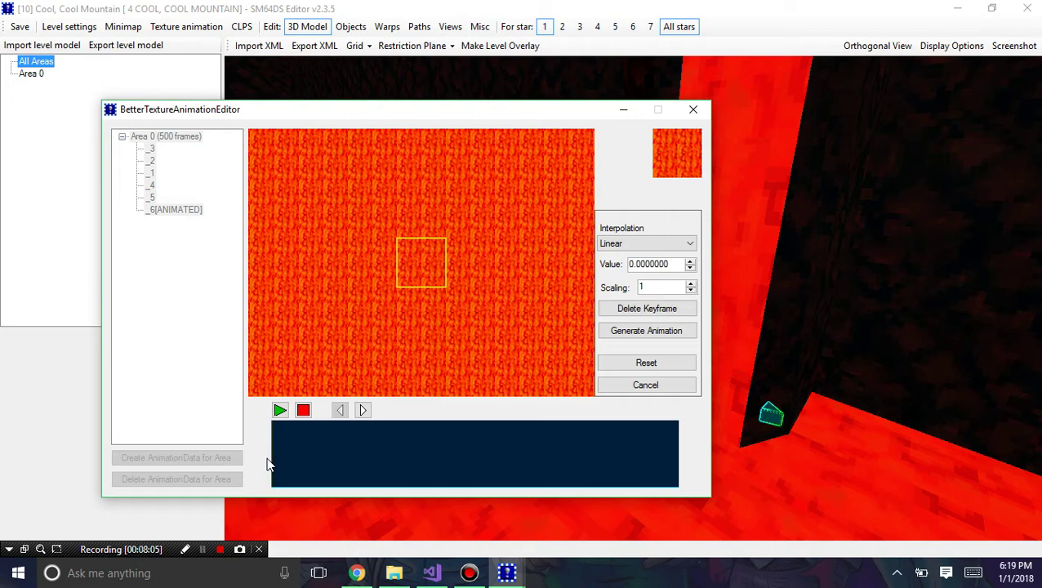
pyautogui.click(494, 461)
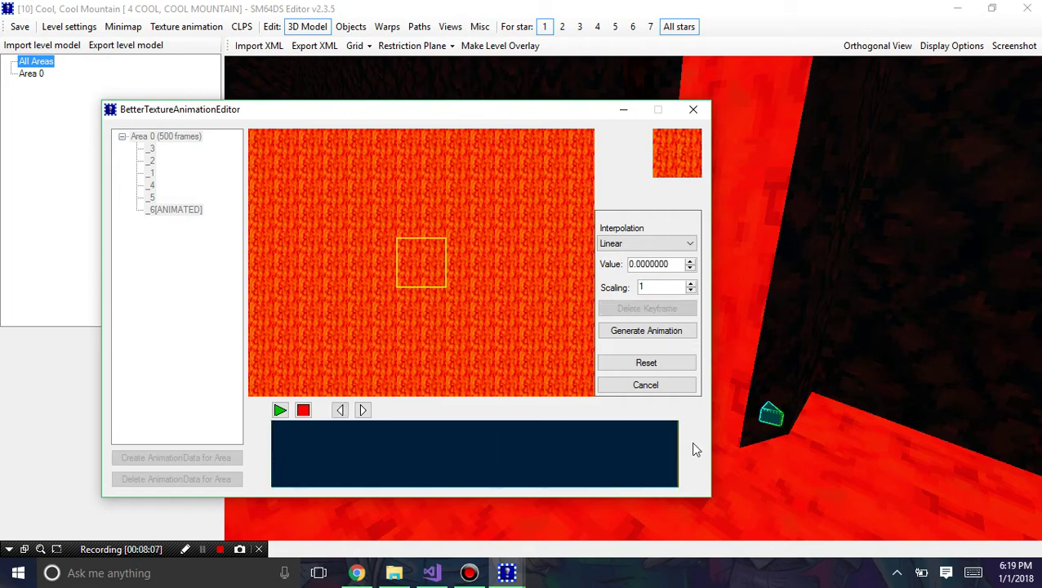
pyautogui.moveTo(670, 269); pyautogui.dragTo(610, 265)
pyautogui.write('1')
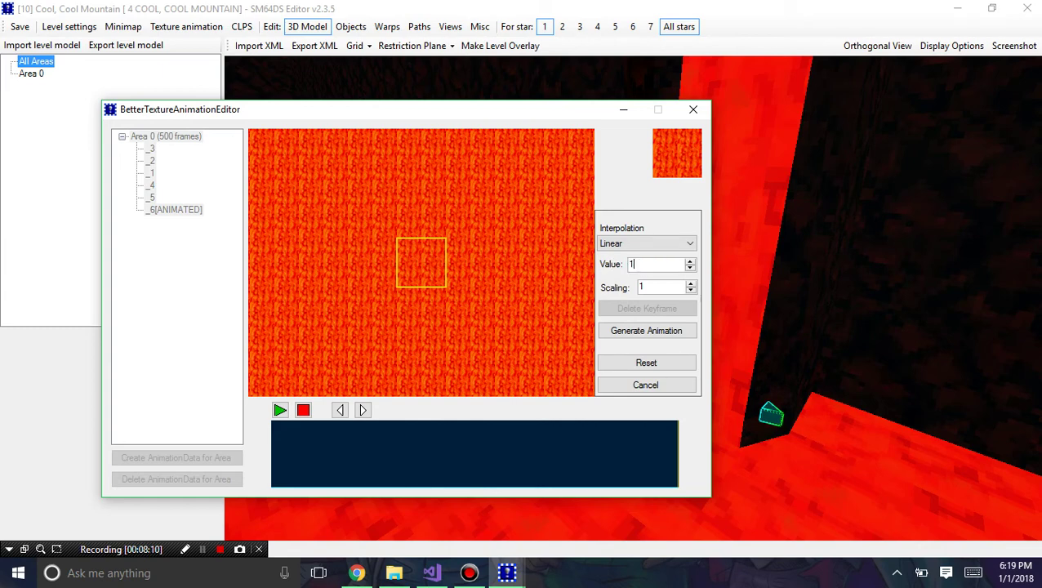
pyautogui.click(645, 336)
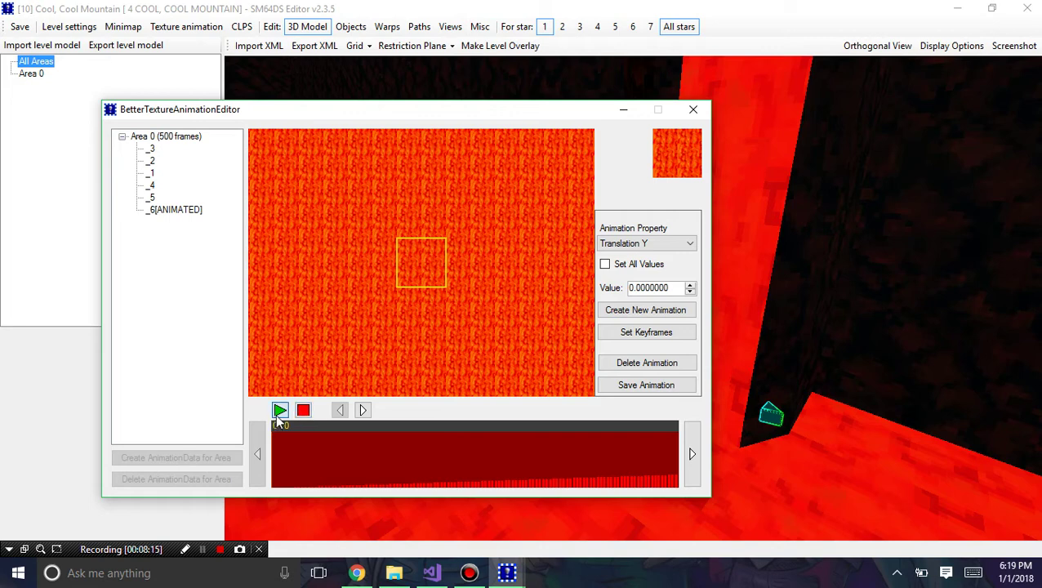
# Preview material _6's Translation Y animation, save it and close the texture animation editor.
pyautogui.click(279, 409)
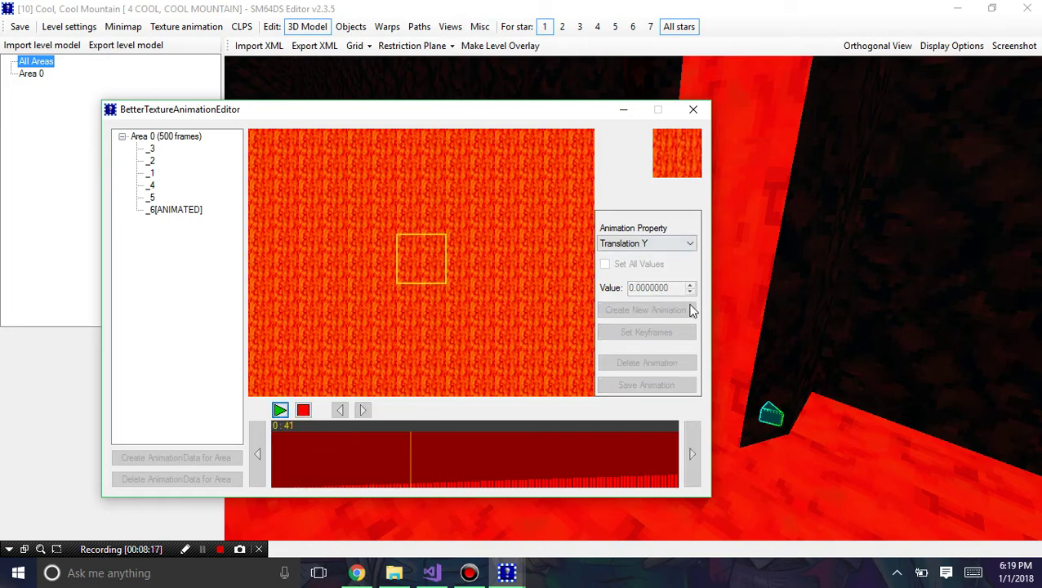
pyautogui.click(303, 409)
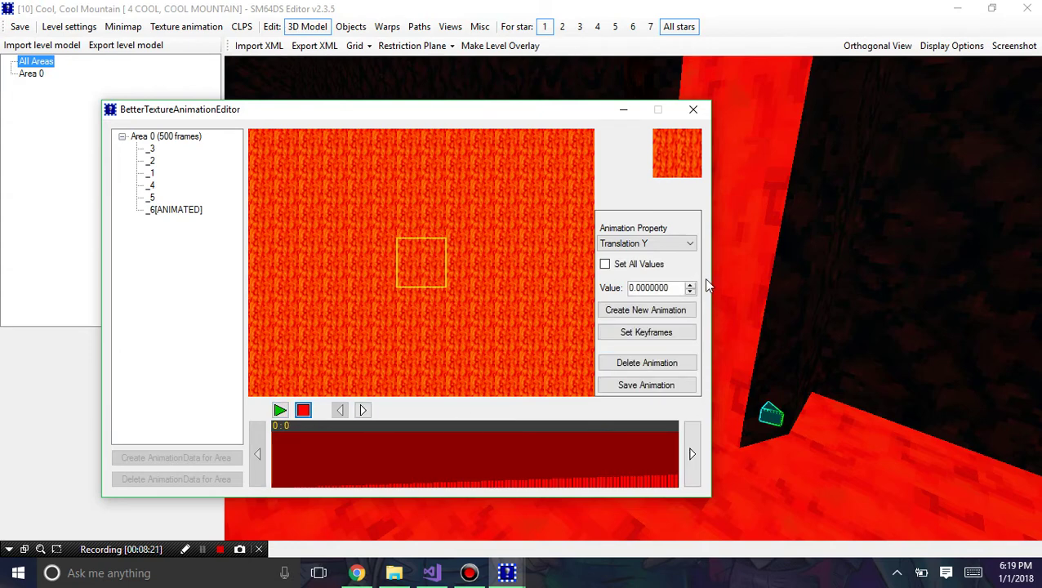
pyautogui.click(645, 385)
pyautogui.moveTo(417, 110); pyautogui.dragTo(421, 112)
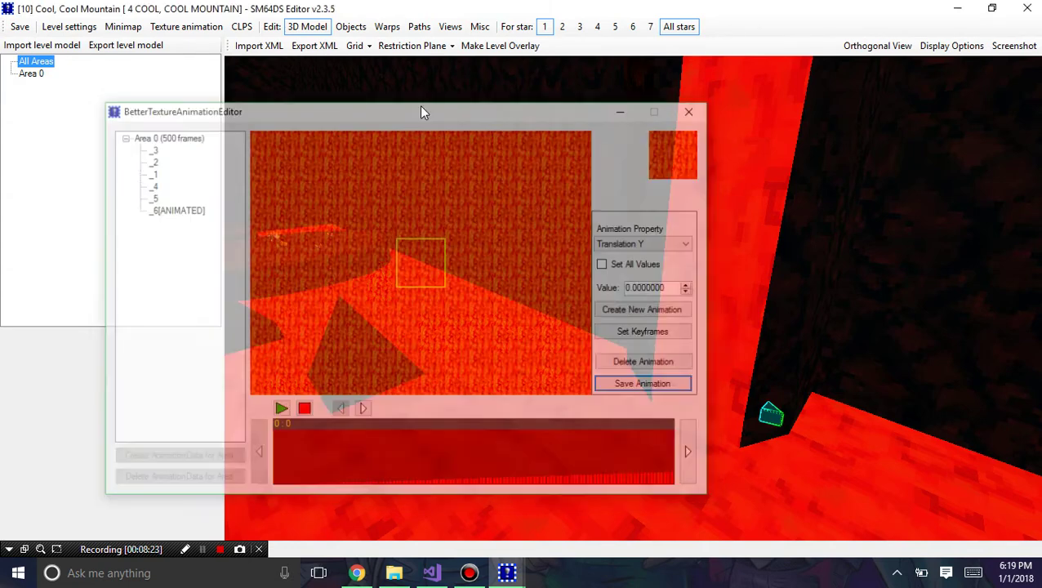
# Show Area 0 and examine the lava's flow direction on the floor and lava fall.
pyautogui.click(29, 75)
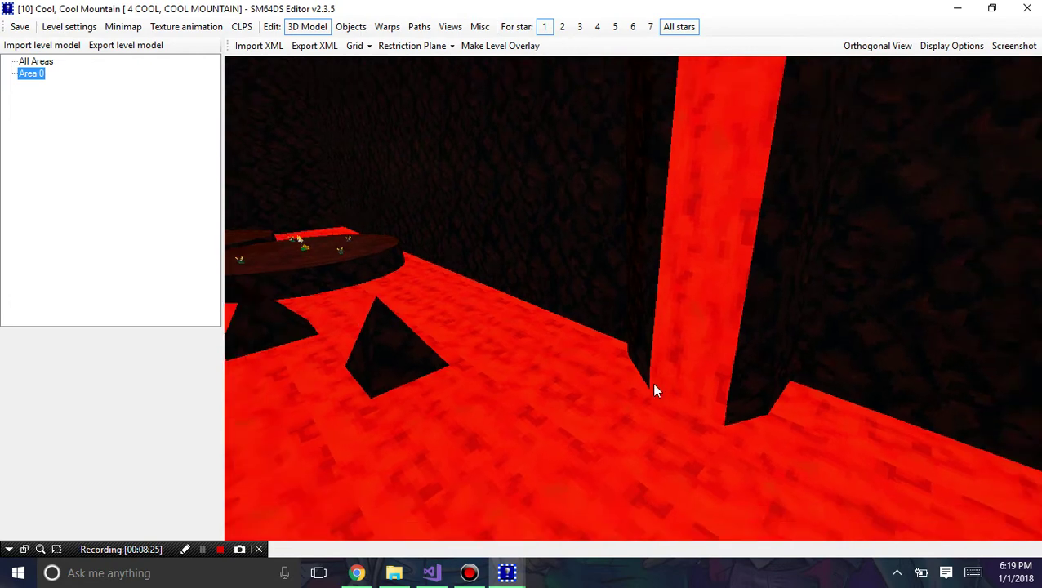
pyautogui.moveTo(620, 399); pyautogui.dragTo(510, 321)
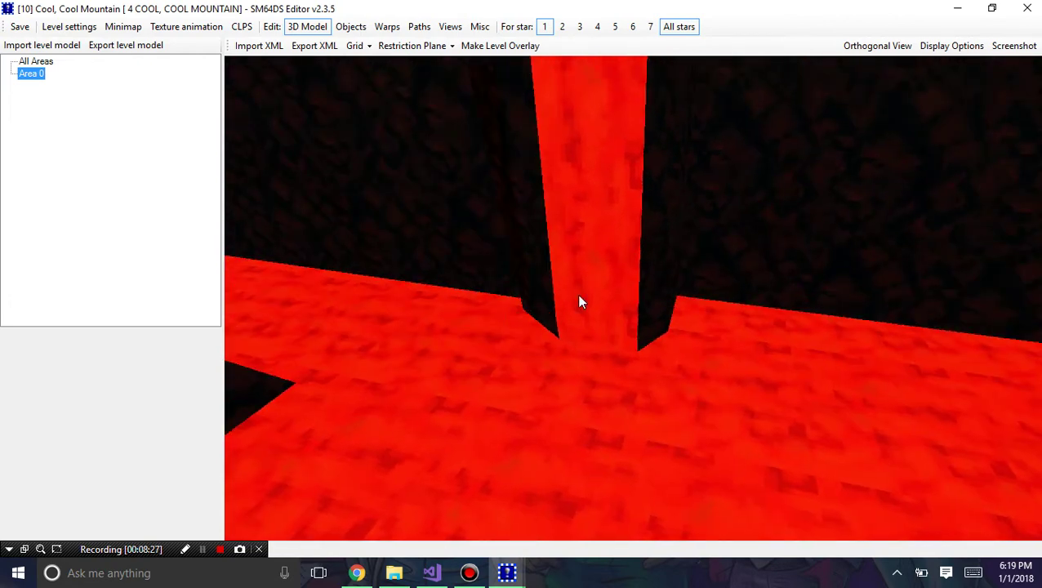
pyautogui.moveTo(592, 140); pyautogui.dragTo(591, 243)
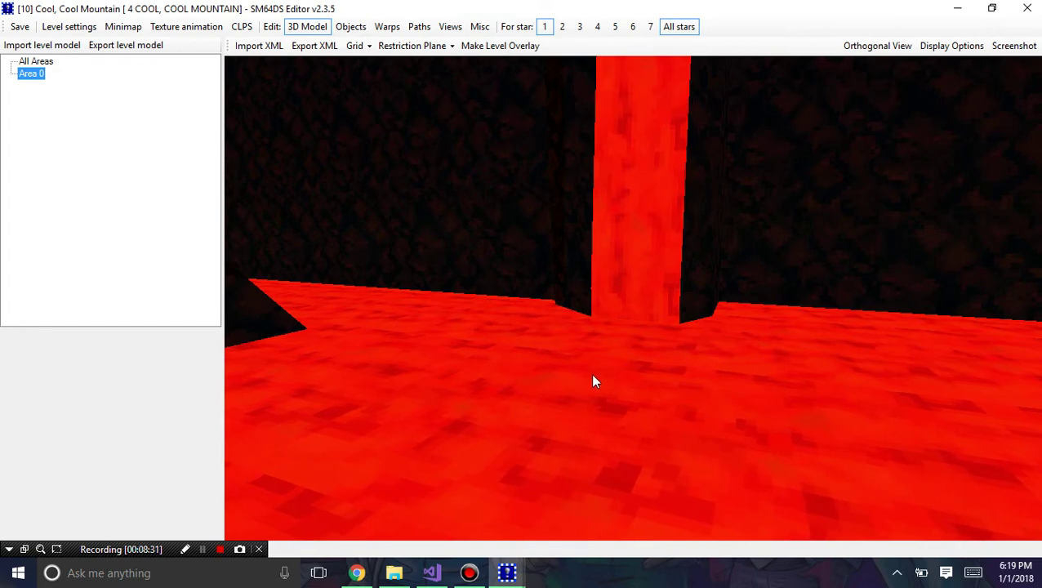
pyautogui.moveTo(590, 373); pyautogui.dragTo(688, 263)
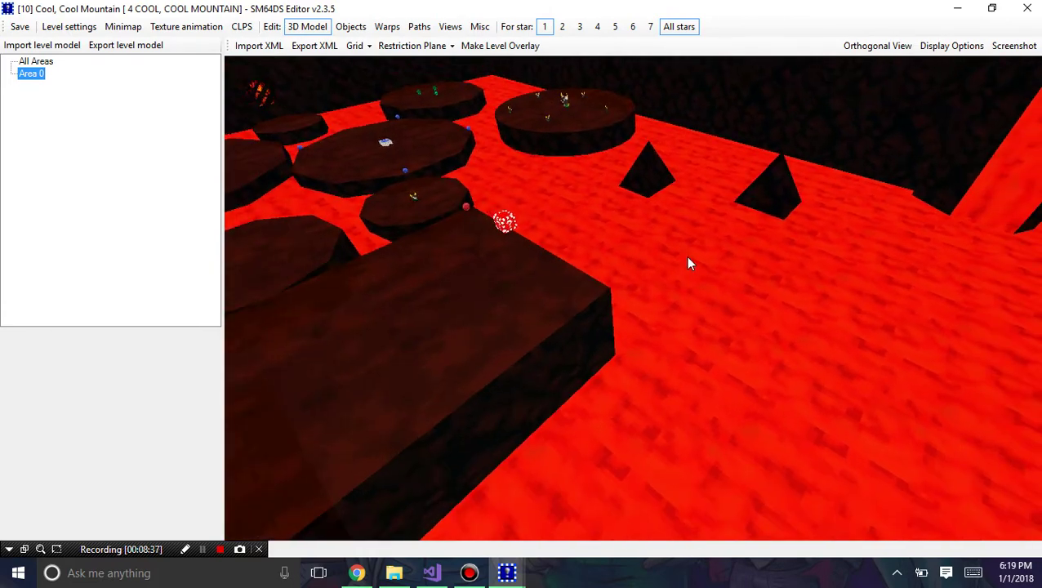
pyautogui.moveTo(785, 263); pyautogui.dragTo(614, 188)
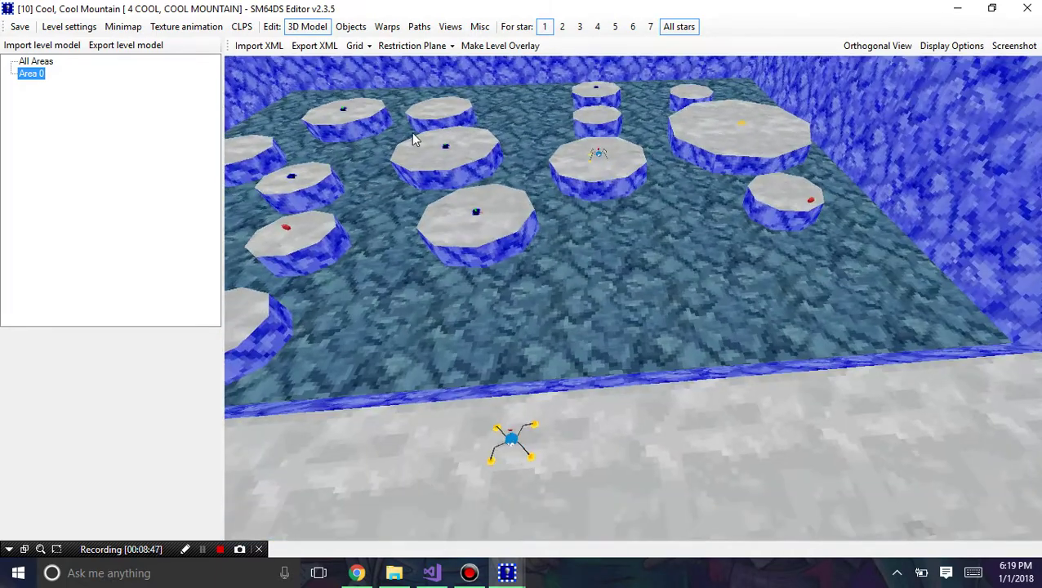
# Show All Areas, reopen the texture animation editor and open material _6 under Area 0.
pyautogui.click(35, 62)
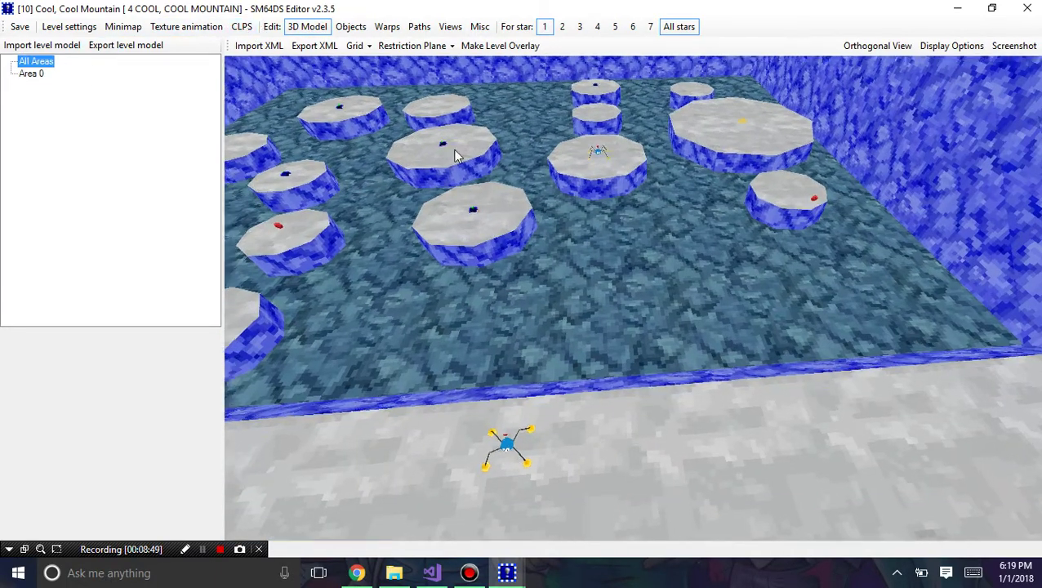
pyautogui.moveTo(455, 156); pyautogui.dragTo(425, 143)
pyautogui.click(186, 26)
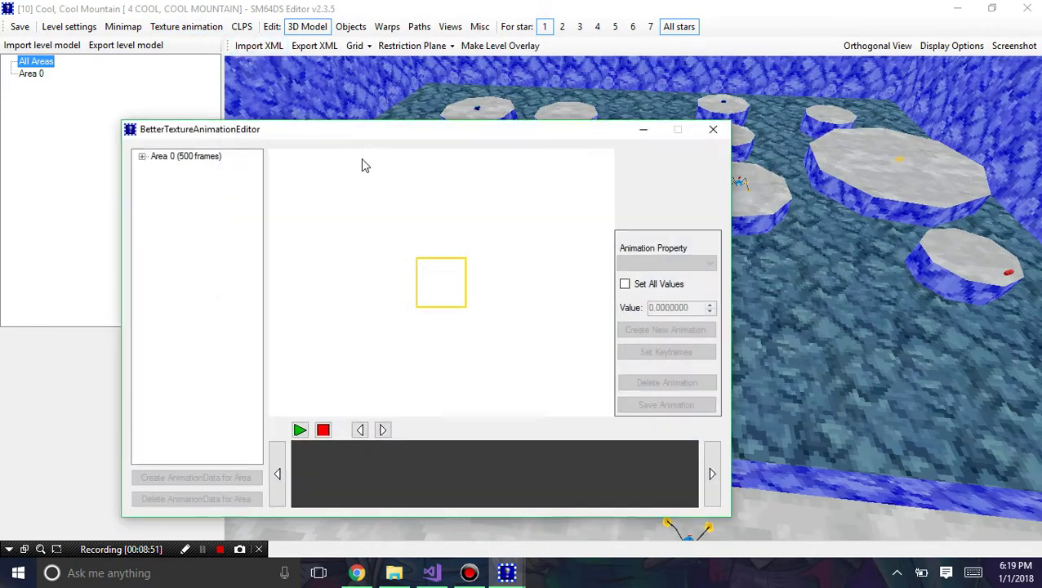
pyautogui.click(142, 156)
pyautogui.click(188, 229)
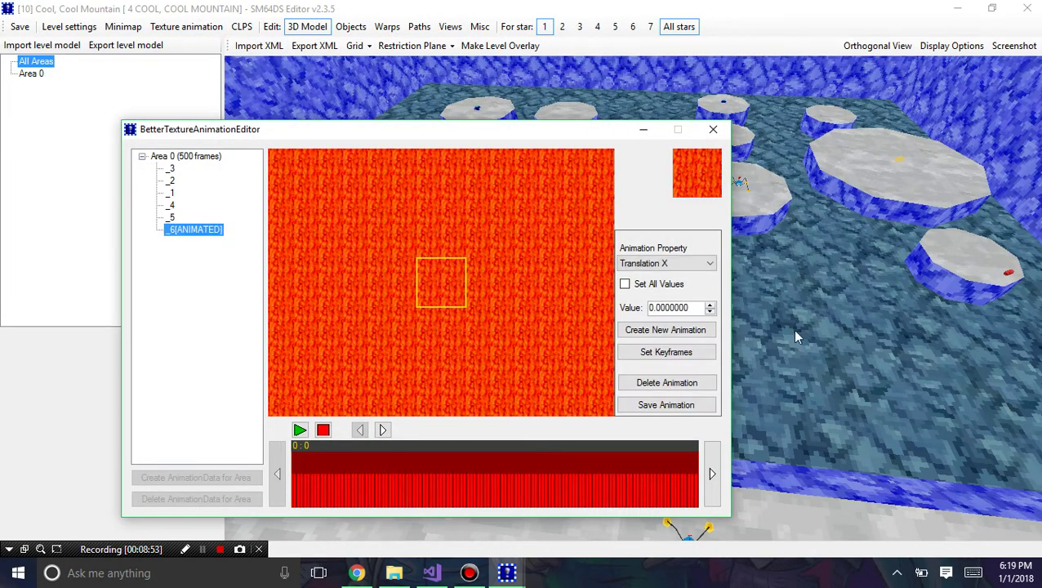
# Look through the textures of Area 0's materials and create a new animation for material _2.
pyautogui.click(169, 181)
pyautogui.click(169, 169)
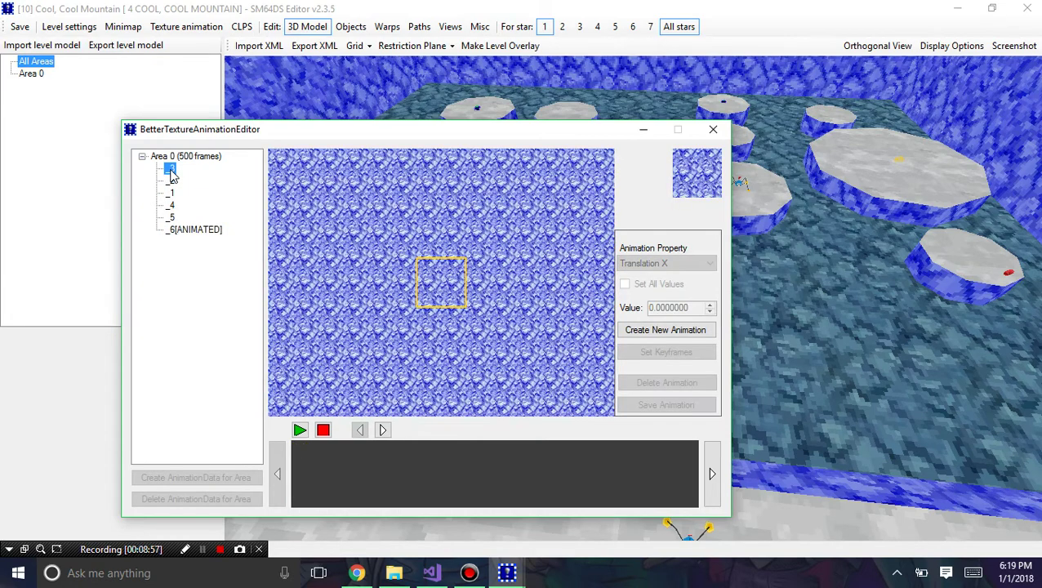
pyautogui.click(171, 182)
pyautogui.press('Down')
pyautogui.press('Down')
pyautogui.press('Down')
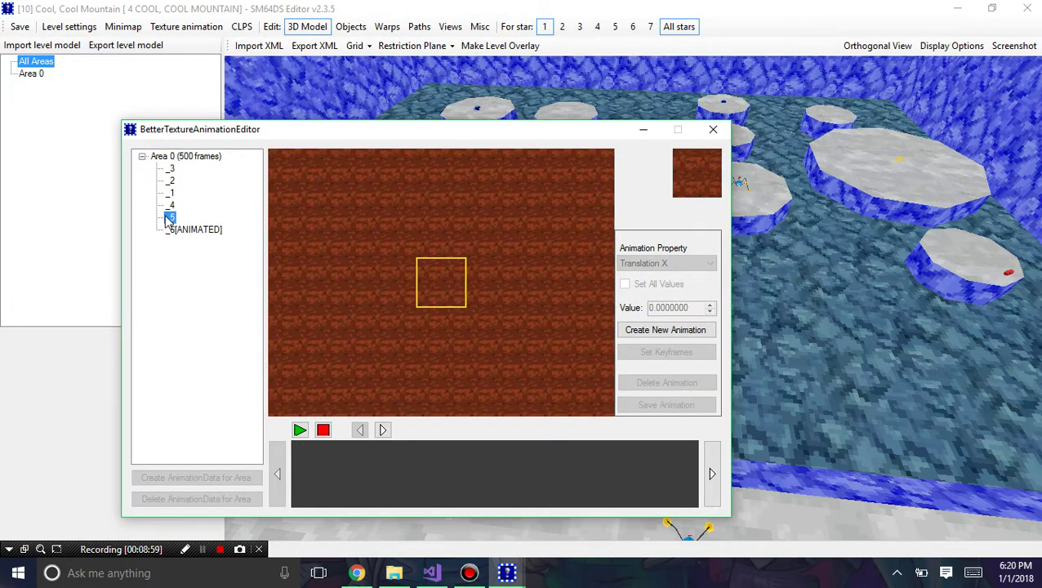
pyautogui.press('Up')
pyautogui.press('Up')
pyautogui.press('Up')
pyautogui.press('Up')
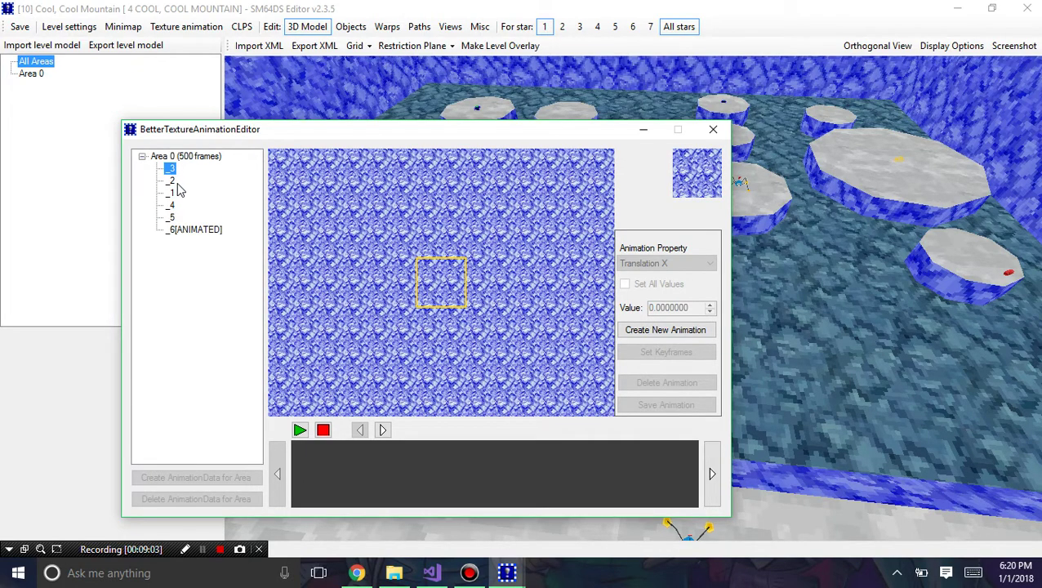
pyautogui.click(177, 183)
pyautogui.click(651, 330)
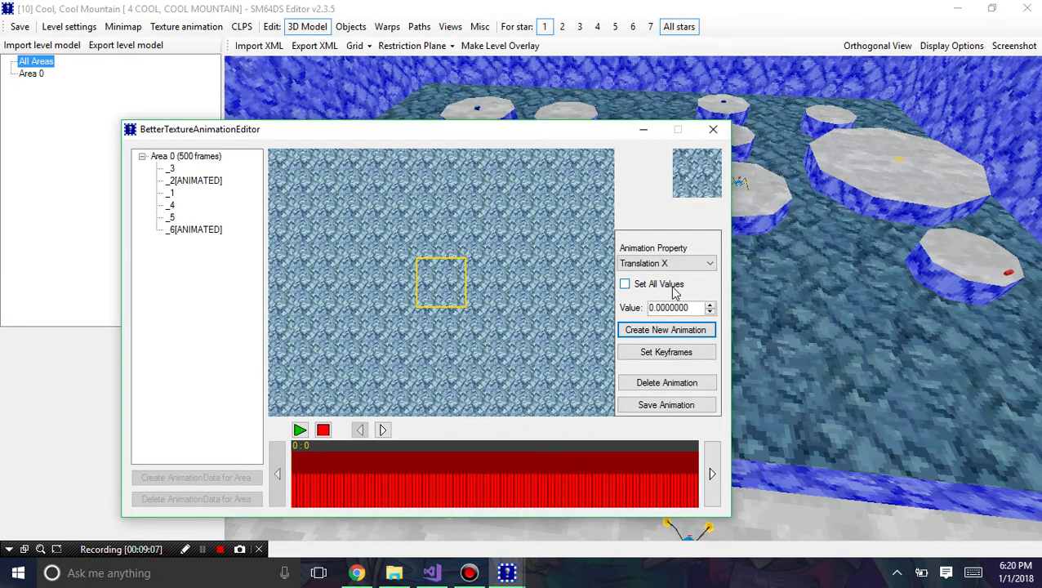
# Try a linear Translation X animation reaching 1 at the last frame for material _2, then generate and preview it.
pyautogui.click(671, 267)
pyautogui.click(672, 268)
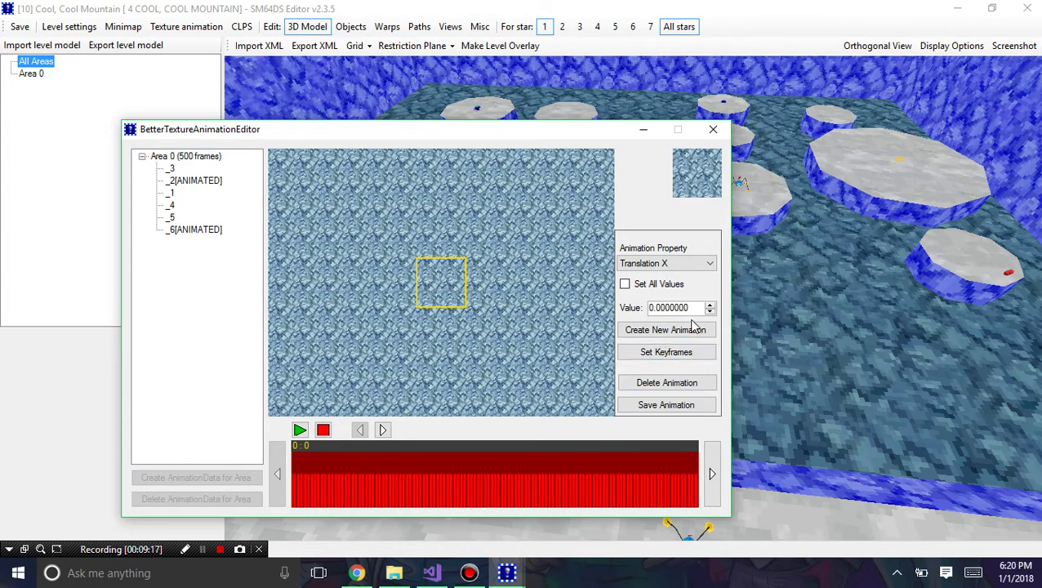
pyautogui.click(663, 354)
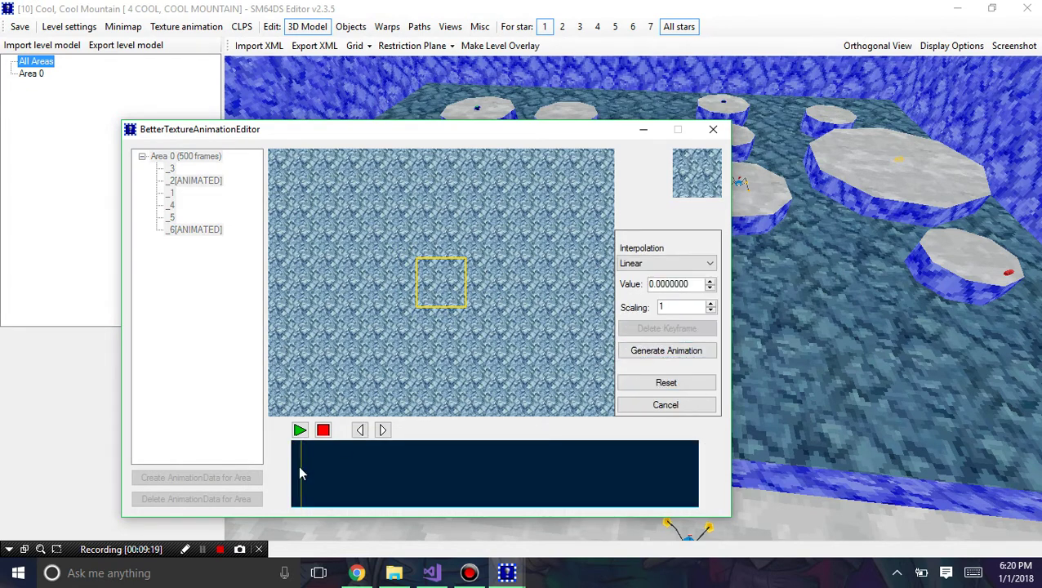
pyautogui.moveTo(690, 284); pyautogui.dragTo(608, 283)
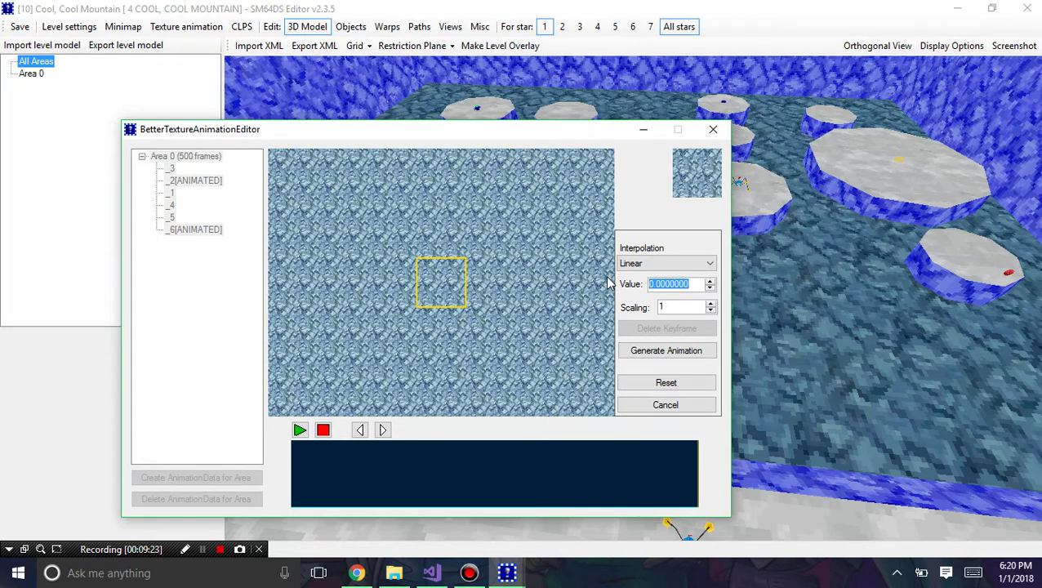
pyautogui.write('3')
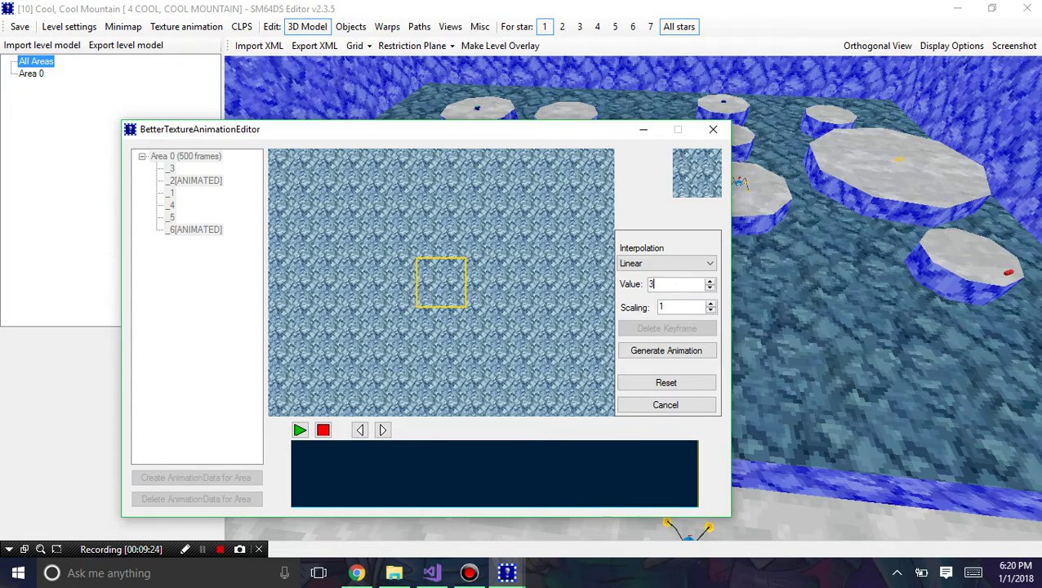
pyautogui.click(653, 361)
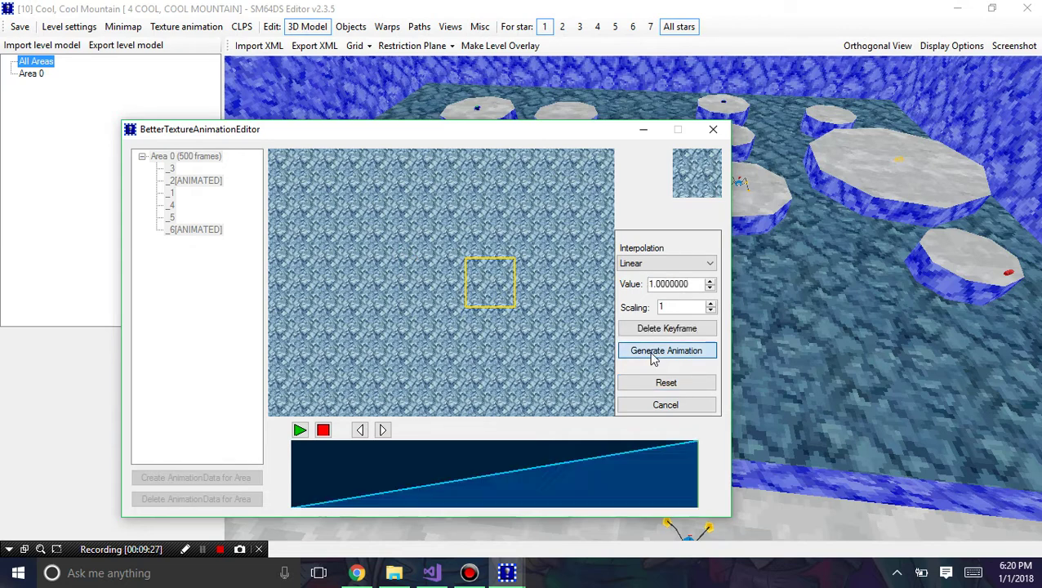
pyautogui.click(302, 432)
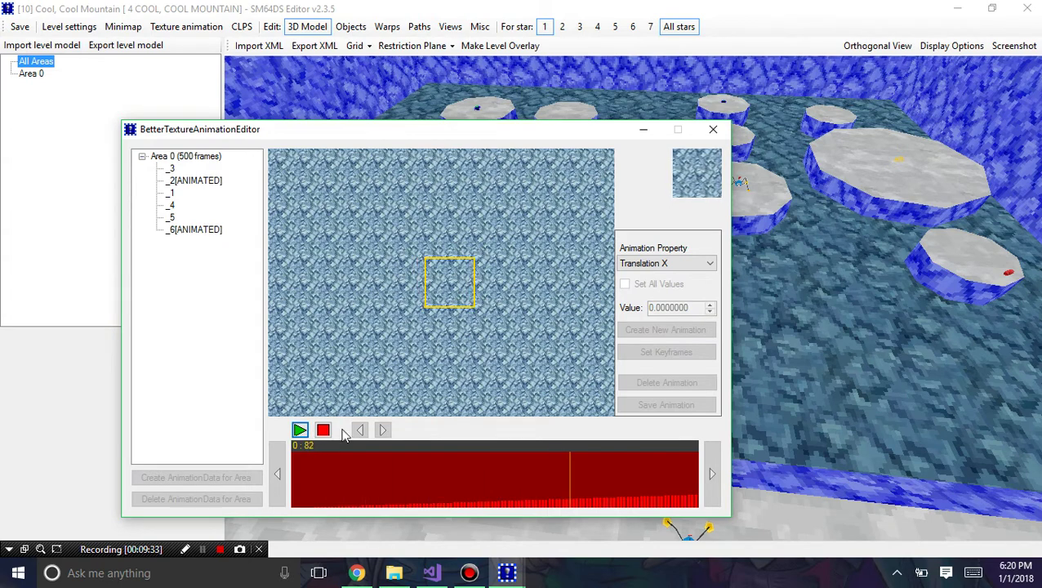
pyautogui.click(322, 429)
# Delete the animation of material _2 and create a fresh one with Translation X as the property.
pyautogui.click(671, 383)
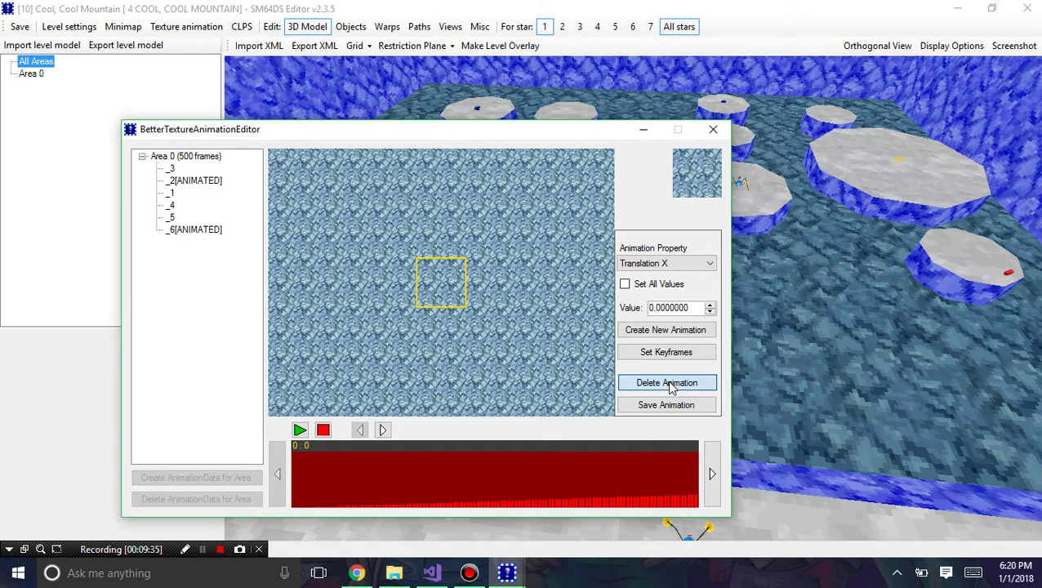
pyautogui.click(668, 329)
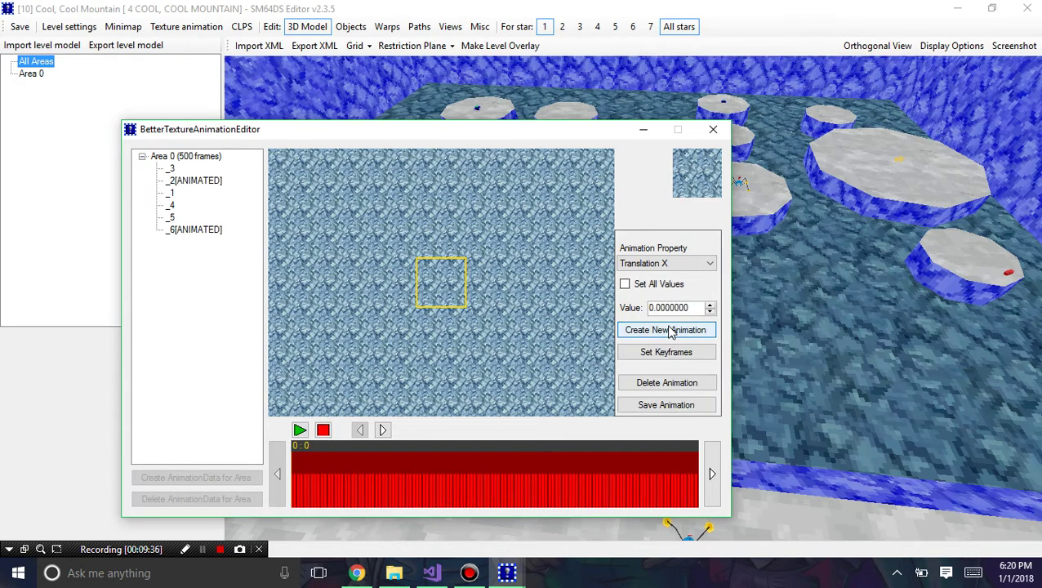
pyautogui.click(662, 264)
pyautogui.click(662, 264)
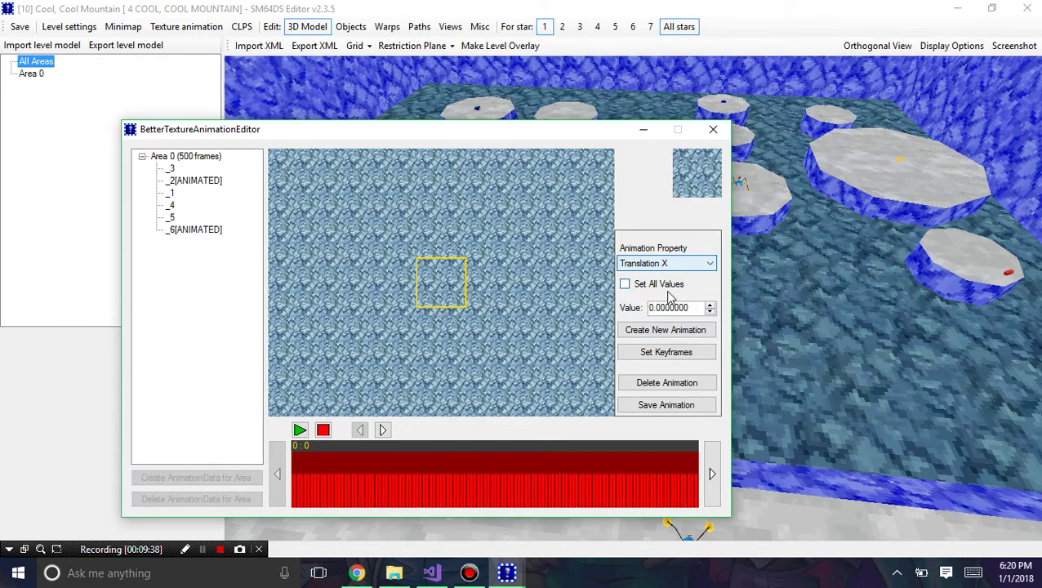
# Try a linear Translation X animation for material _2 with a last-keyframe value of -3, then generate and preview it.
pyautogui.click(668, 353)
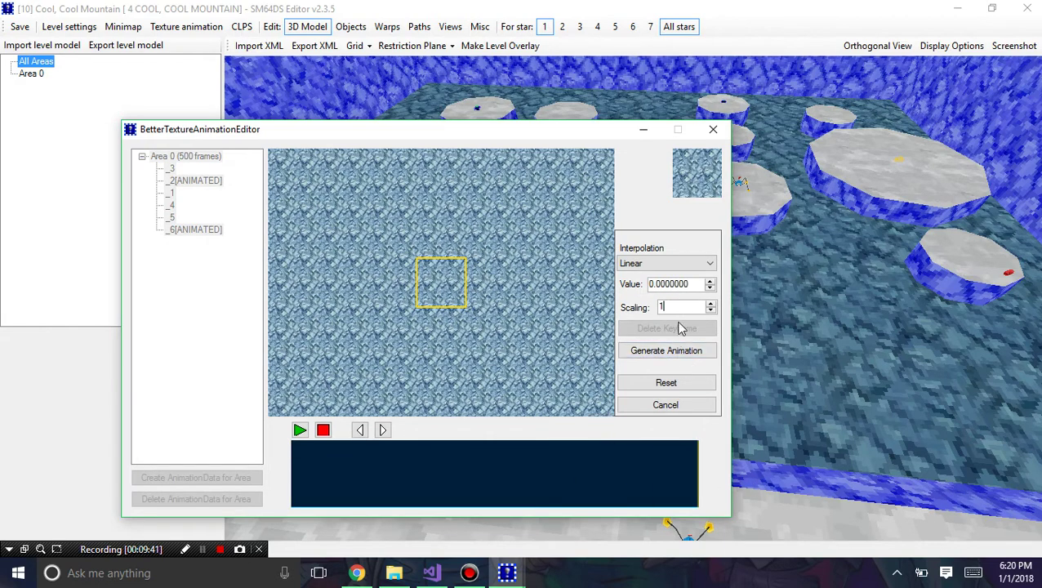
pyautogui.moveTo(692, 284); pyautogui.dragTo(623, 281)
pyautogui.write('-3')
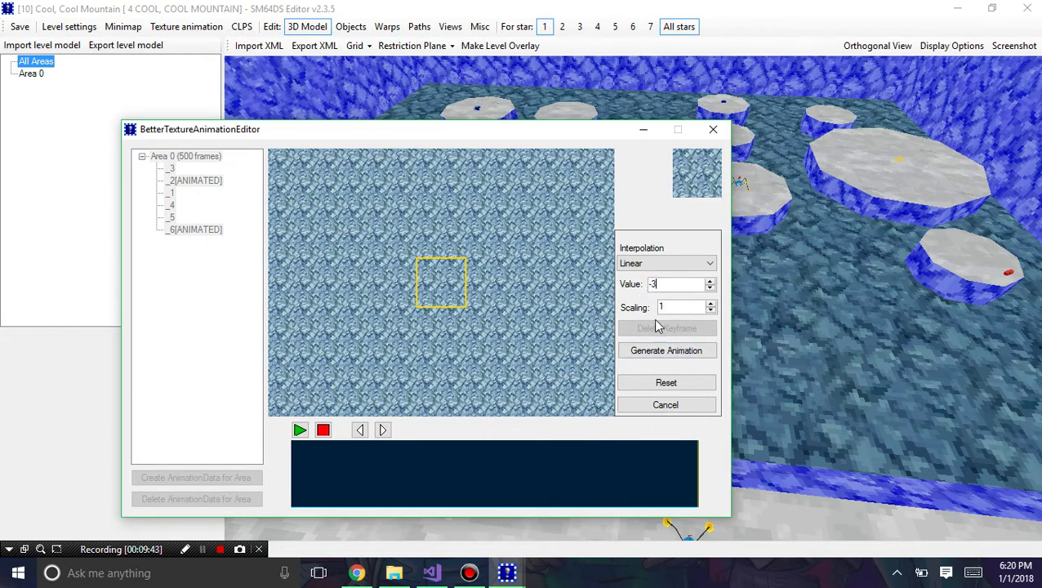
pyautogui.click(660, 350)
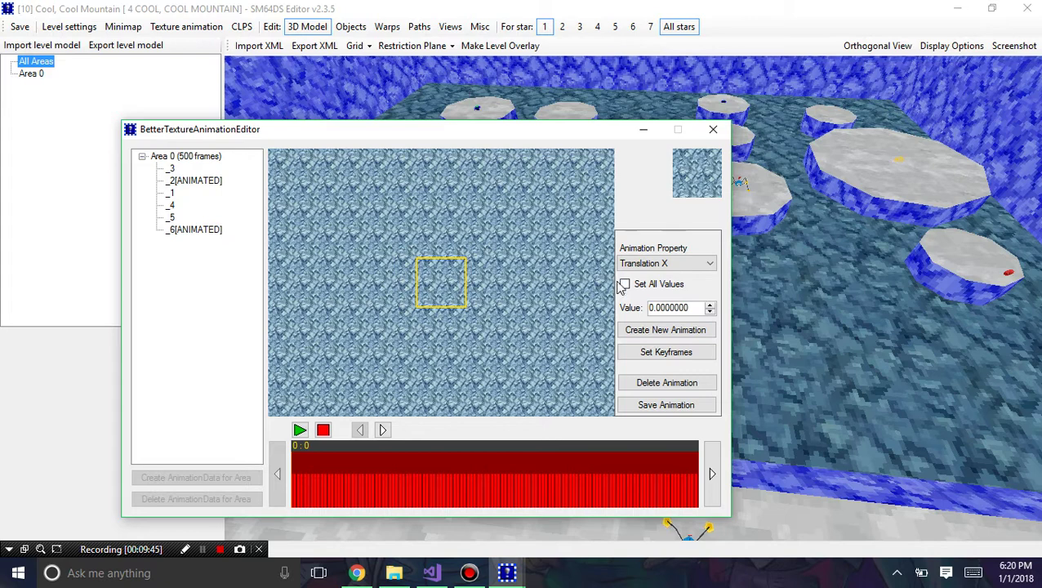
pyautogui.click(656, 354)
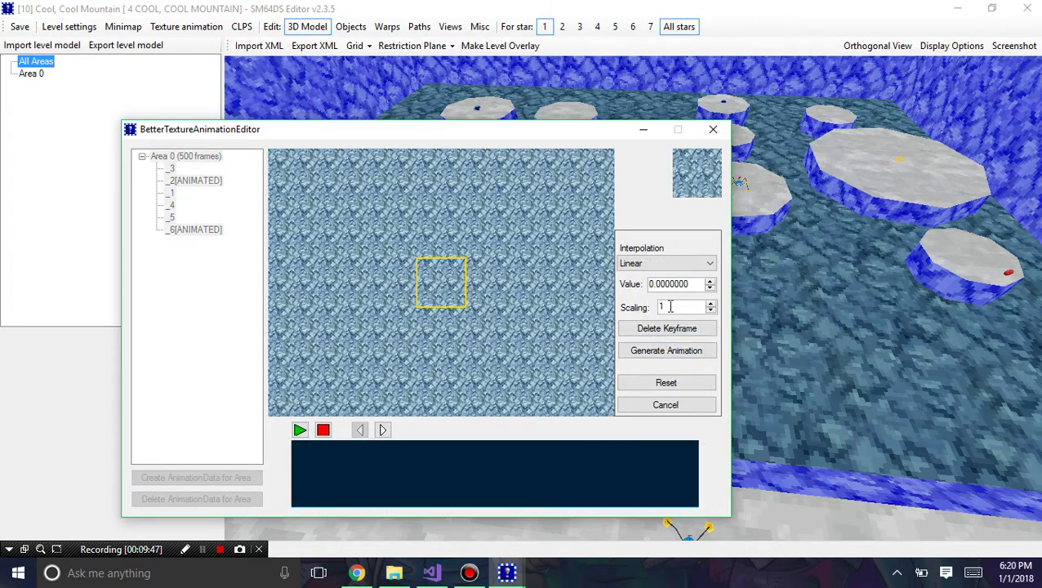
pyautogui.moveTo(651, 465); pyautogui.dragTo(721, 483)
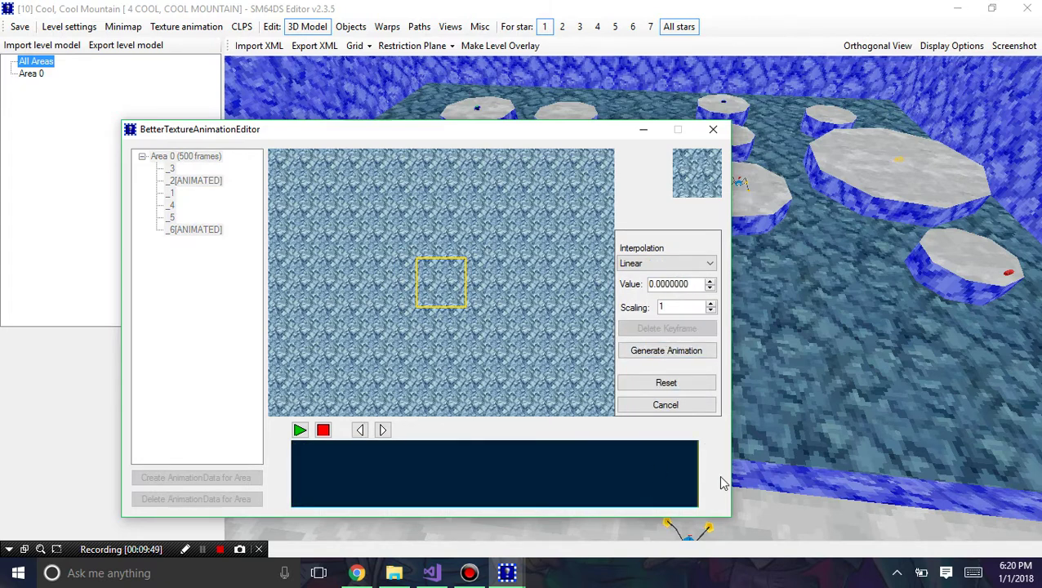
pyautogui.moveTo(691, 286); pyautogui.dragTo(614, 278)
pyautogui.write('-3')
pyautogui.click(656, 351)
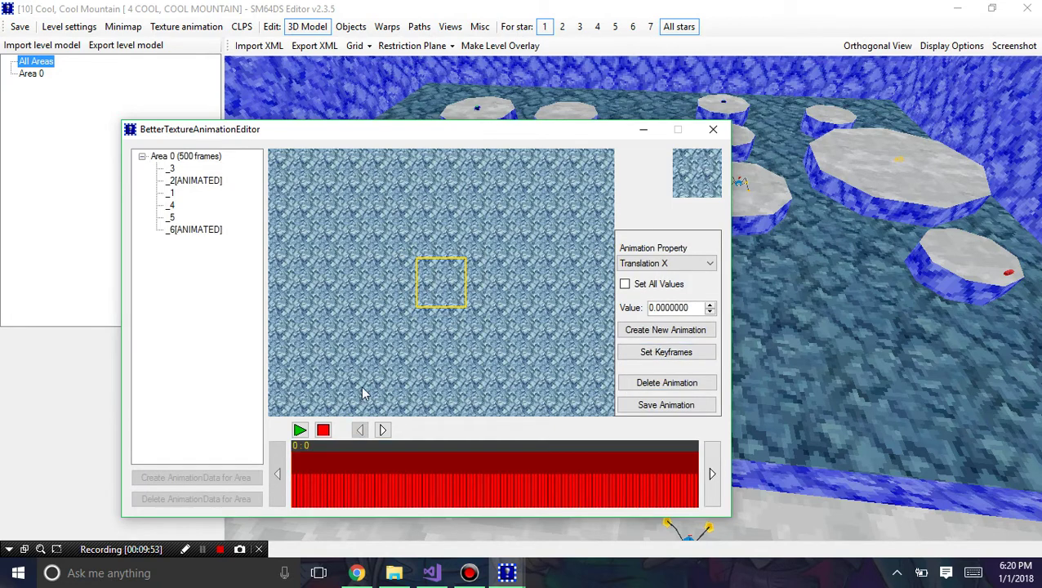
pyautogui.click(300, 430)
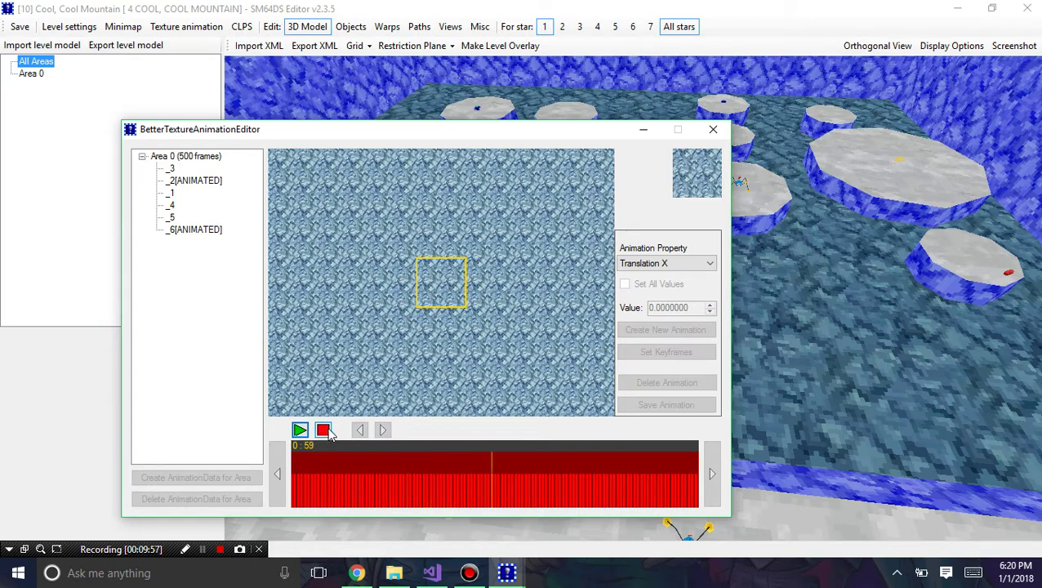
pyautogui.click(328, 433)
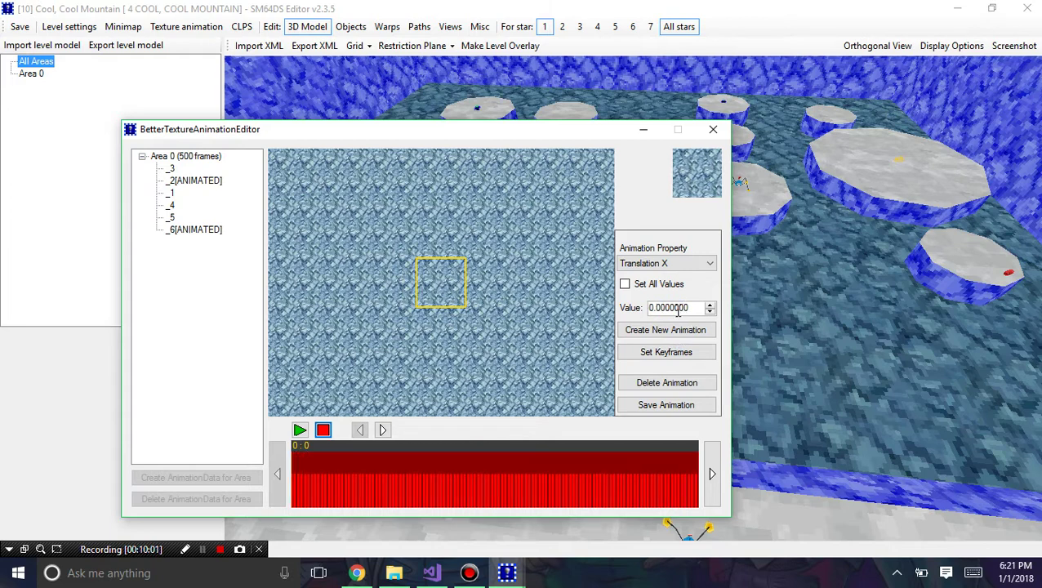
# Reopen the Translation X keyframes of material _2 and give the first keyframe Linear interpolation with a scaling of 4.
pyautogui.click(671, 360)
pyautogui.click(672, 265)
pyautogui.click(672, 265)
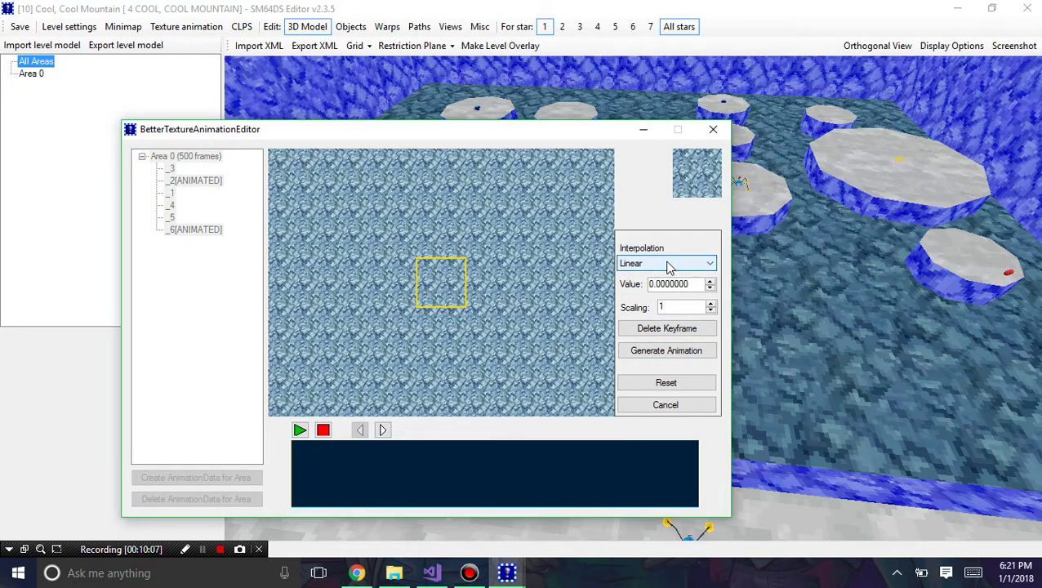
pyautogui.click(671, 266)
pyautogui.click(659, 287)
pyautogui.click(682, 267)
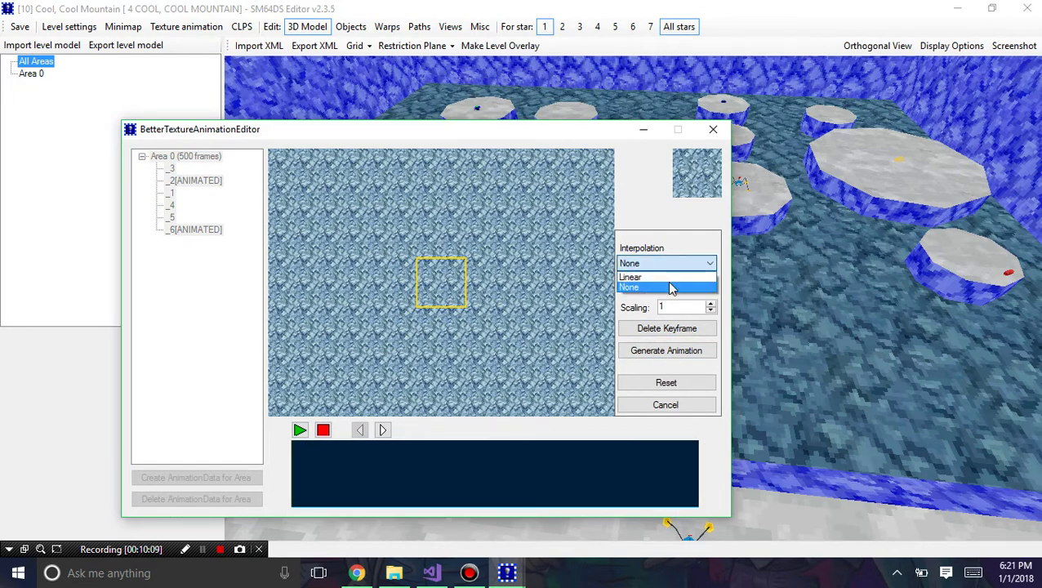
pyautogui.click(671, 284)
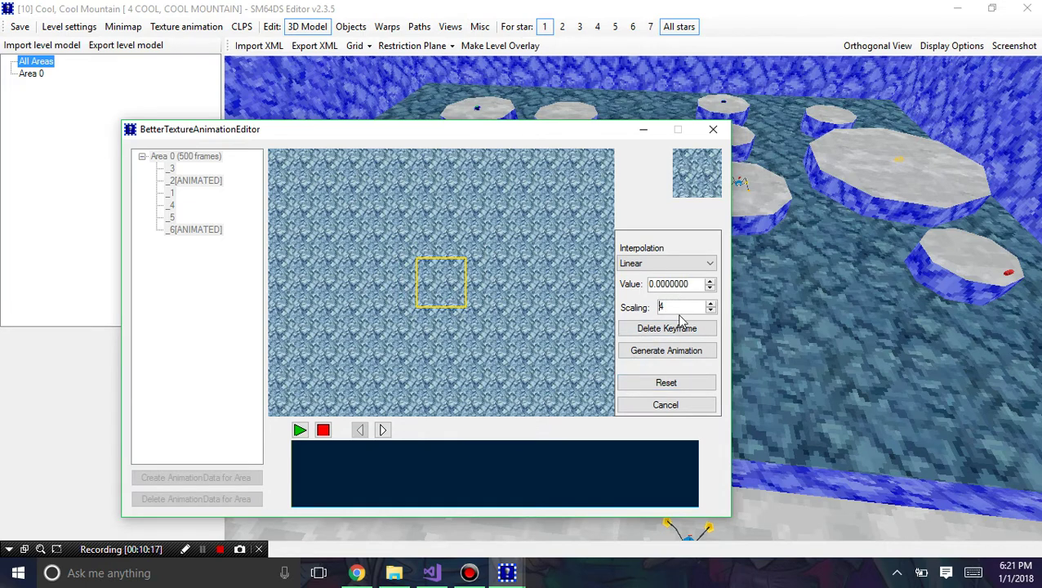
# Set the last keyframe to value 1 with scaling 4, then generate the Translation X animation and preview it.
pyautogui.moveTo(601, 473); pyautogui.dragTo(308, 476)
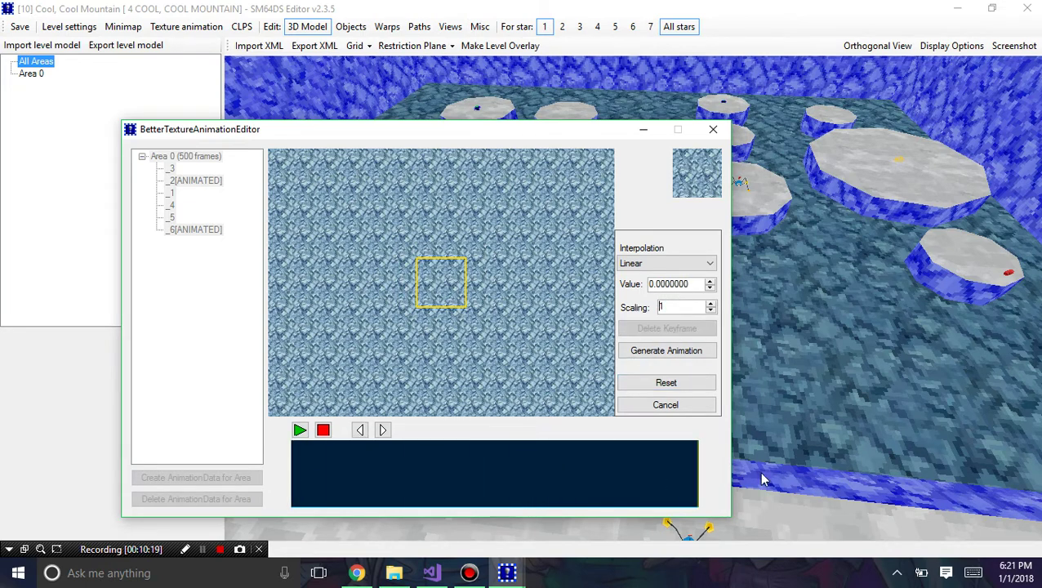
pyautogui.moveTo(694, 286); pyautogui.dragTo(628, 280)
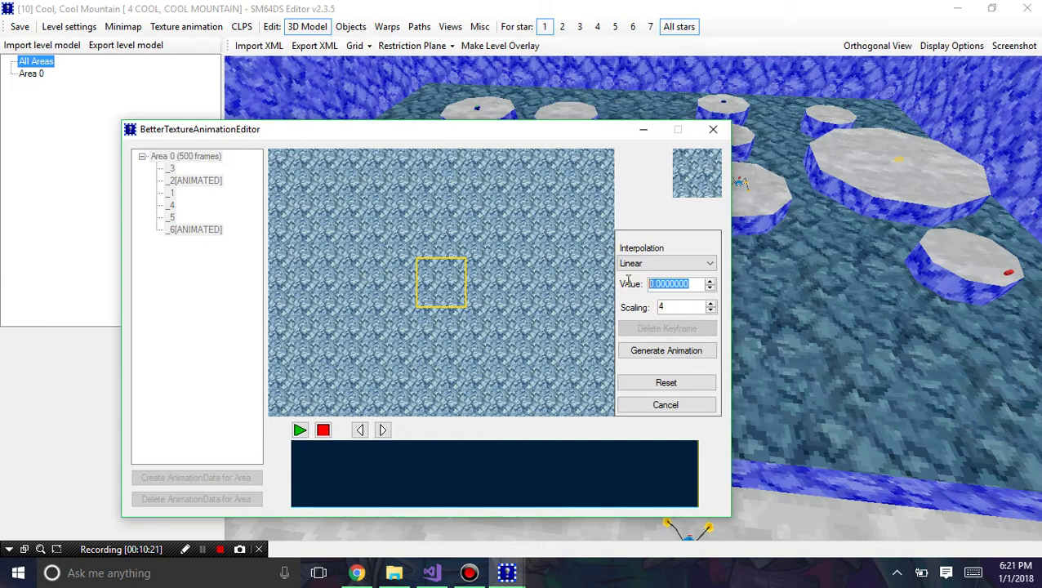
pyautogui.write('1')
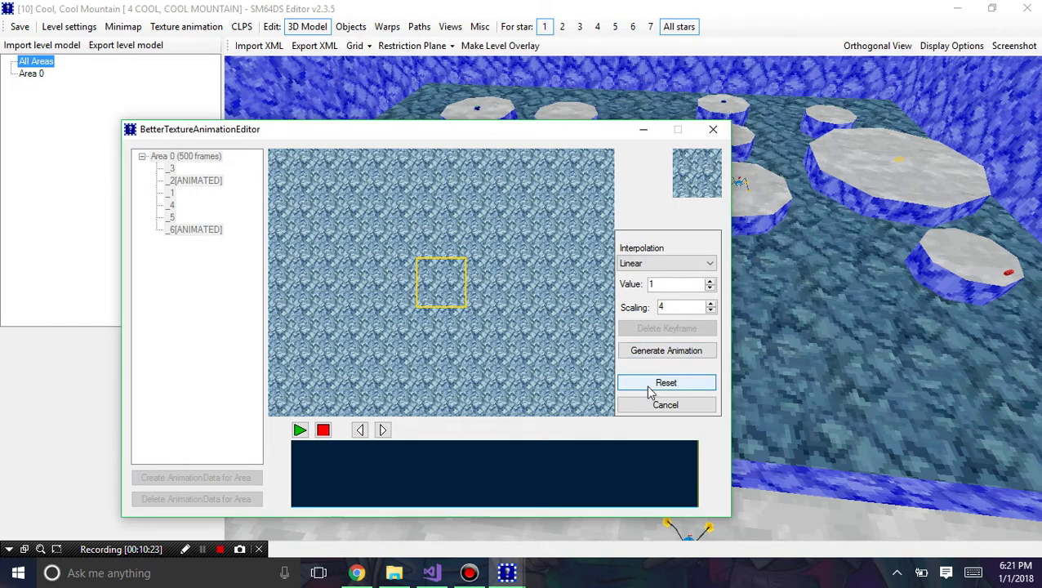
pyautogui.click(666, 351)
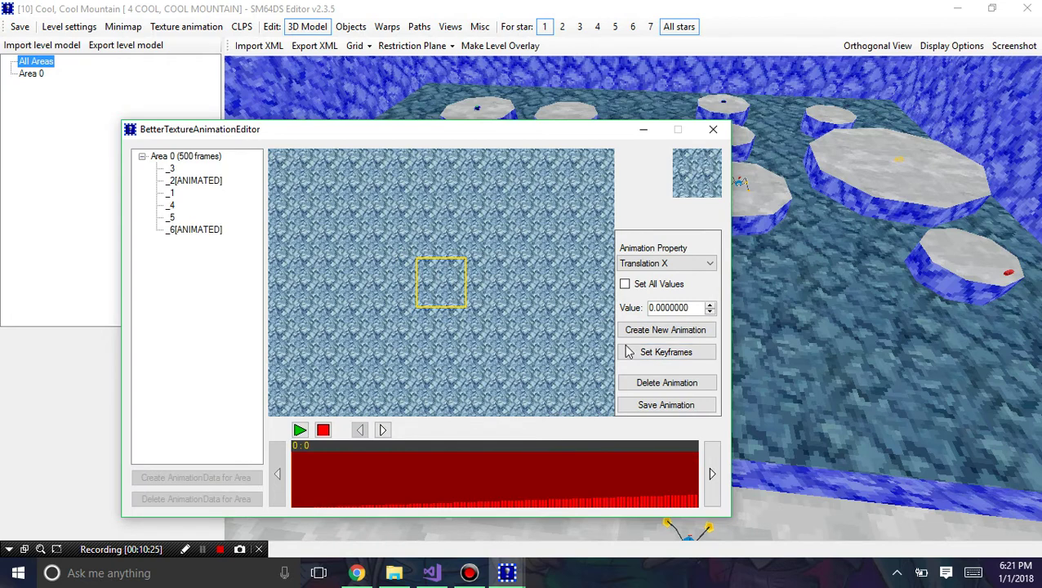
pyautogui.click(299, 430)
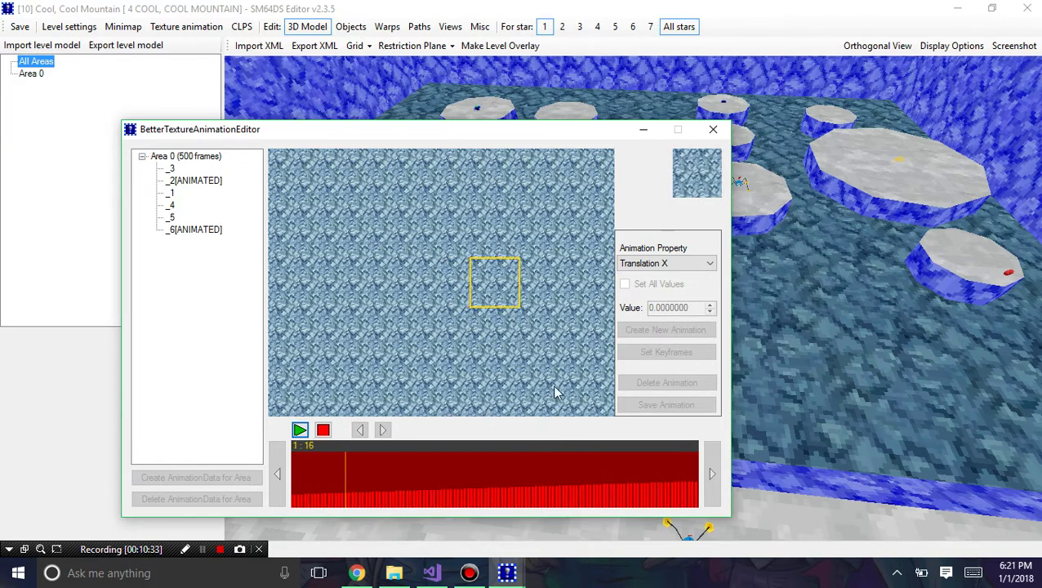
pyautogui.click(323, 430)
# Show the Rotation property of material _2's animation, then close the texture animation editor.
pyautogui.click(643, 270)
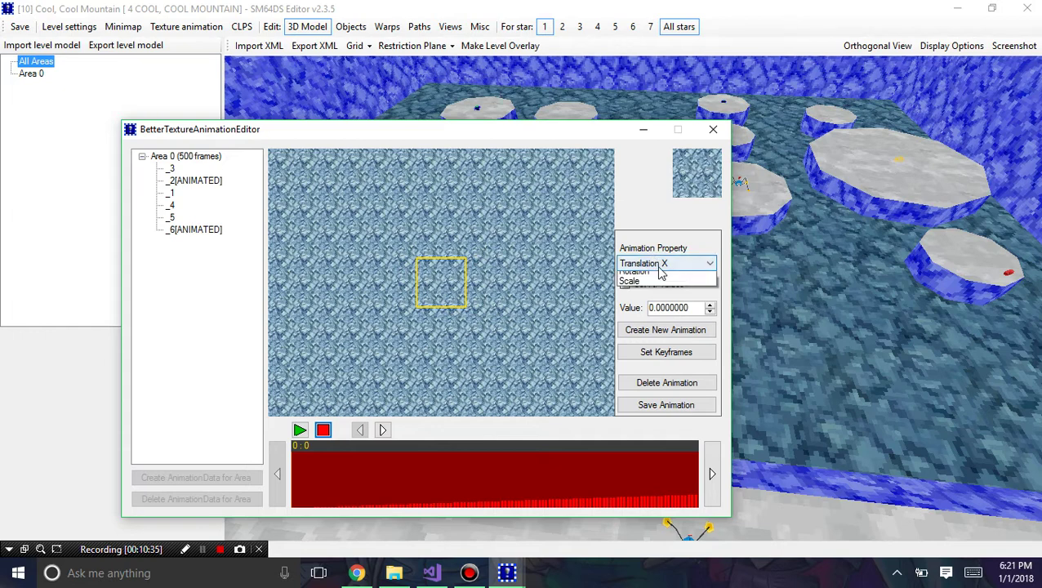
pyautogui.click(646, 296)
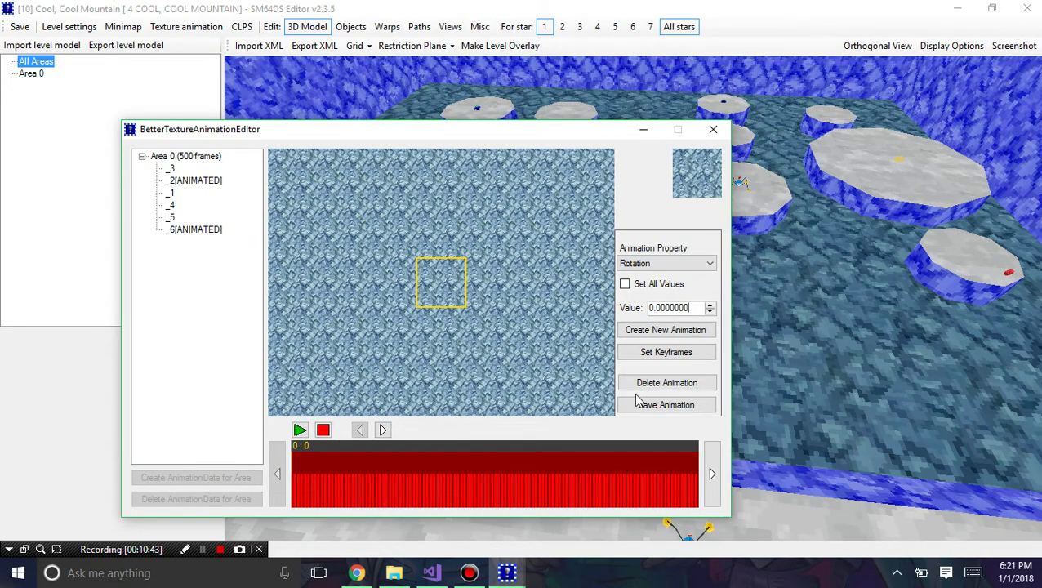
pyautogui.click(712, 131)
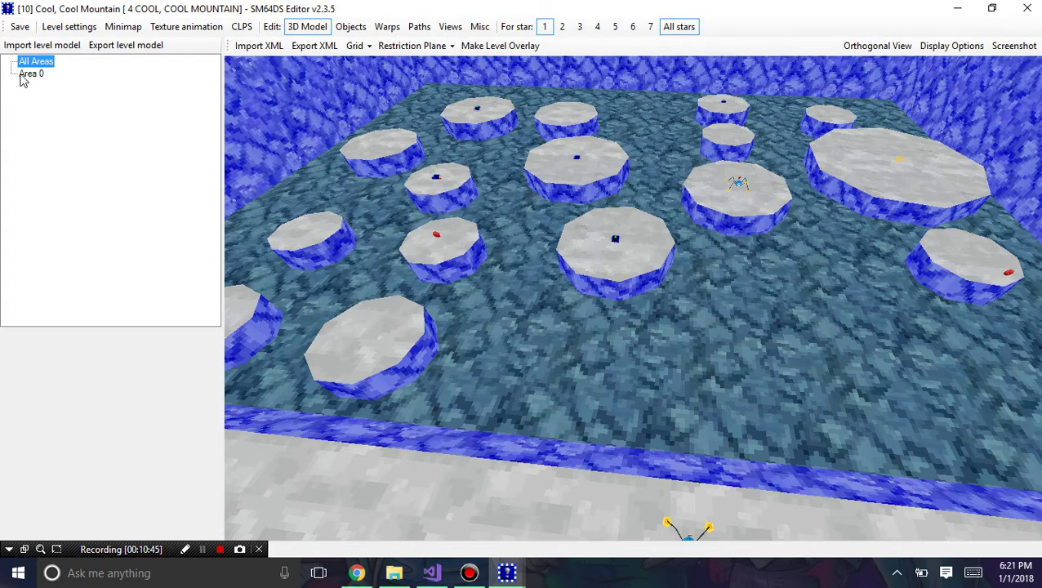
# Show only Area 0, look over its water, platforms and lava room entrance, and return to All Areas.
pyautogui.click(21, 75)
pyautogui.scroll(-2, 674, 280)
pyautogui.moveTo(790, 303); pyautogui.dragTo(501, 286, button='right')
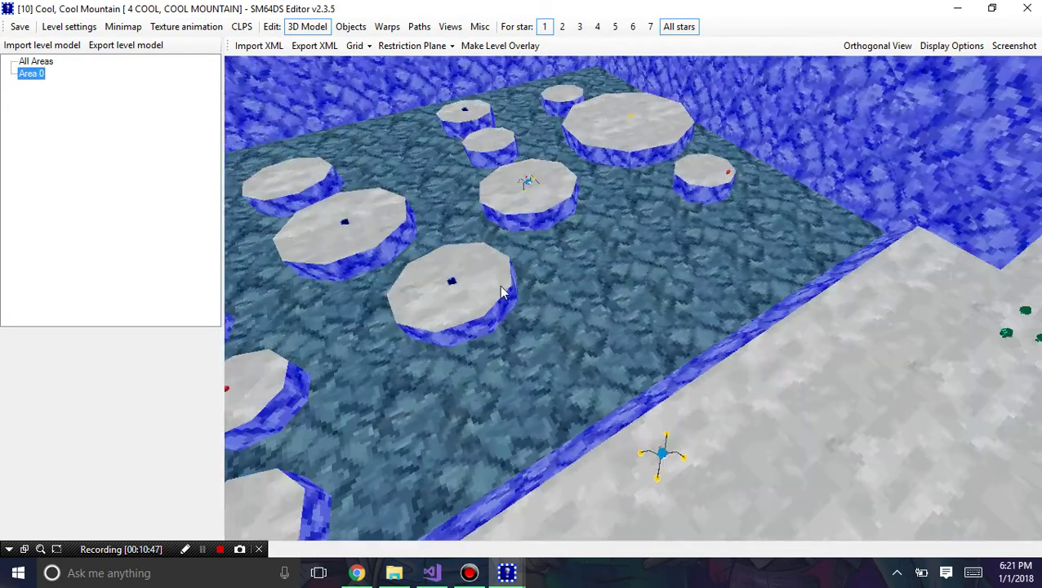
pyautogui.moveTo(502, 292); pyautogui.dragTo(657, 285)
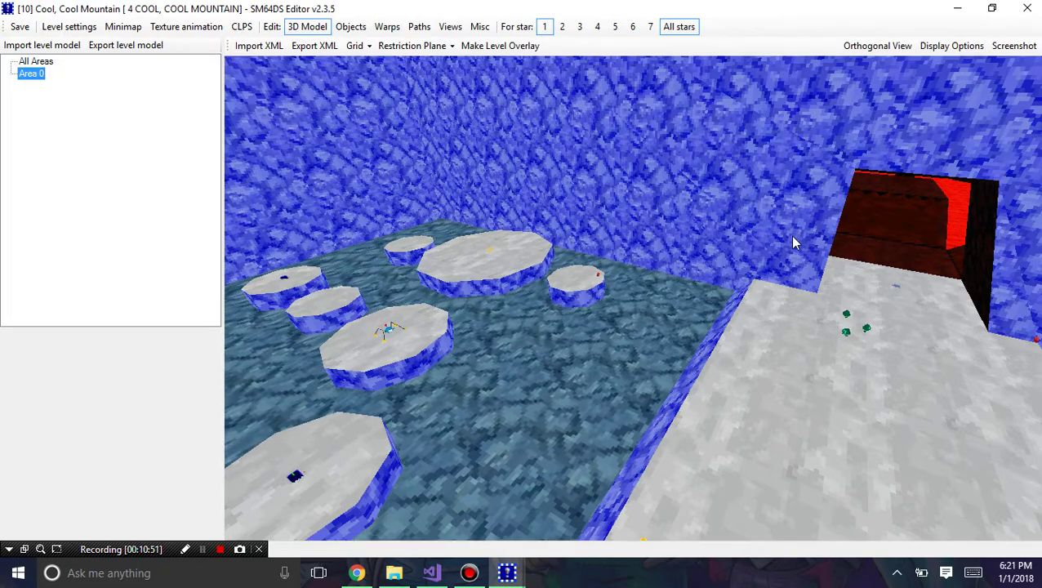
pyautogui.moveTo(914, 181); pyautogui.dragTo(805, 145)
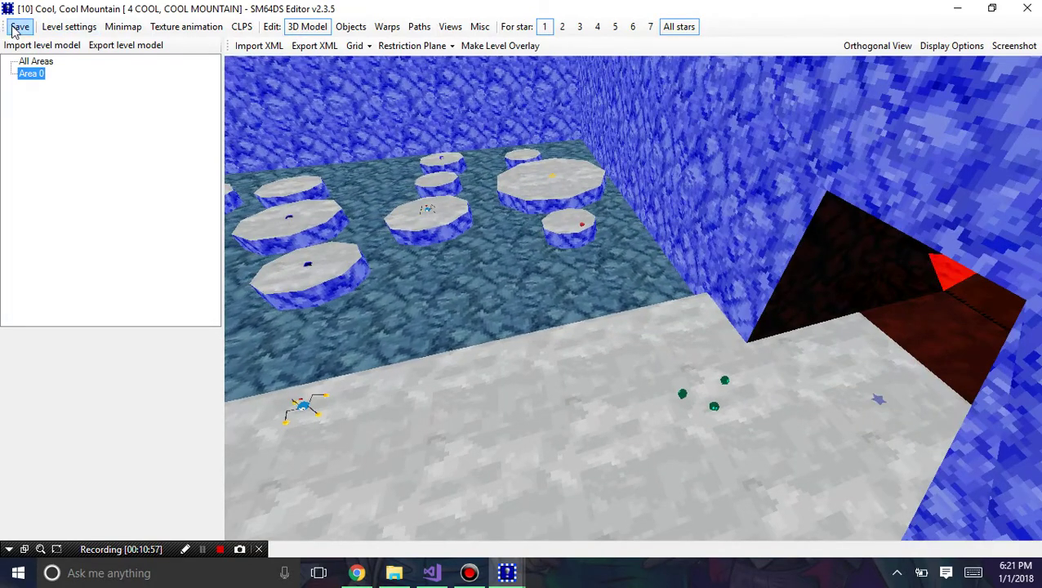
pyautogui.click(36, 61)
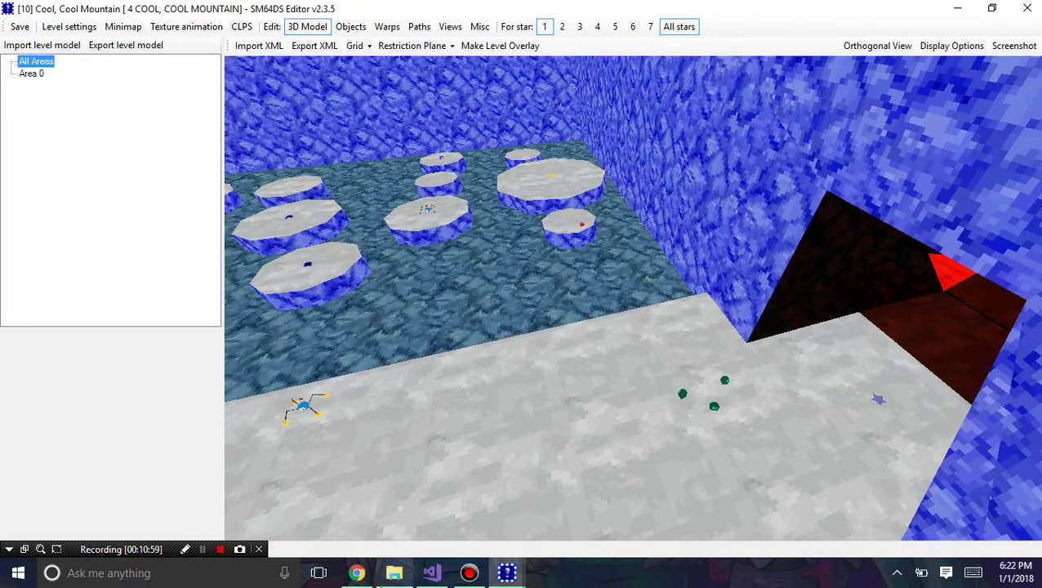
# Switch to the TUTORIAL folder in File Explorer and launch Animoron.nds in the DeSmuME emulator.
pyautogui.click(394, 572)
pyautogui.doubleClick(506, 155)
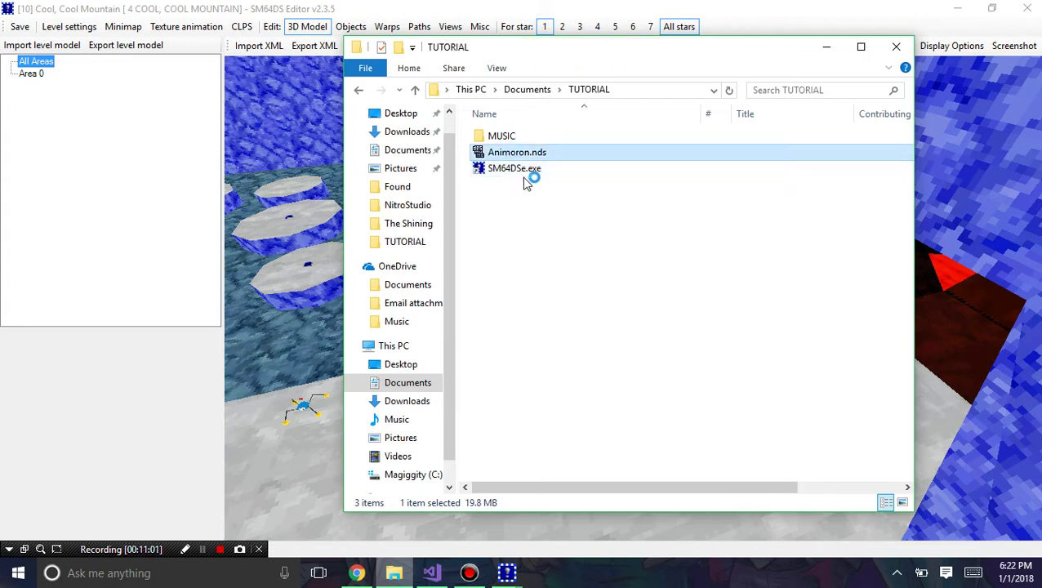
pyautogui.click(662, 345)
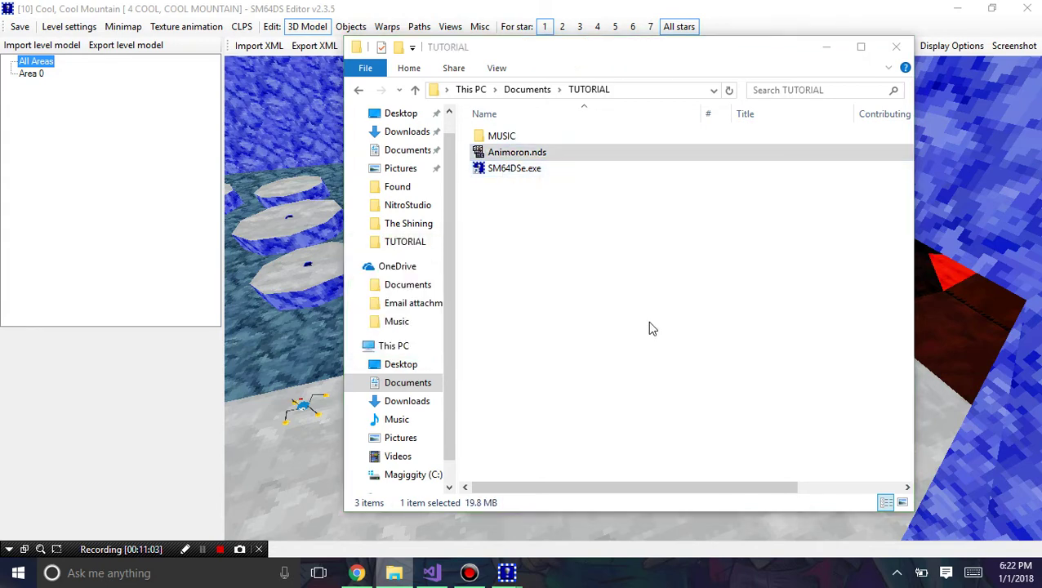
pyautogui.click(458, 130)
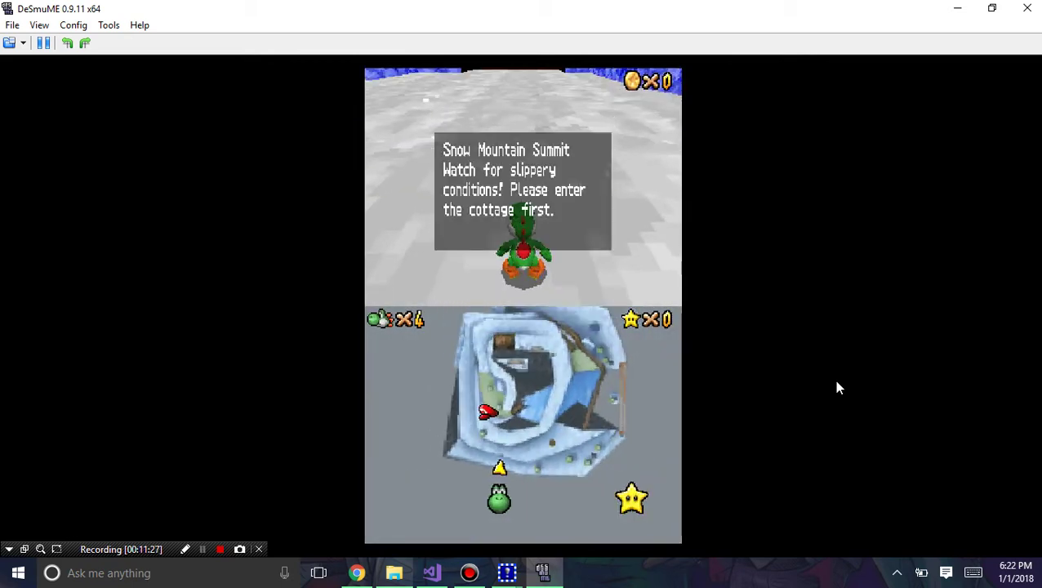
# Run Yoshi along the snowy shore in Cool, Cool Mountain to examine the animated blue-grey water.
pyautogui.press('Left')
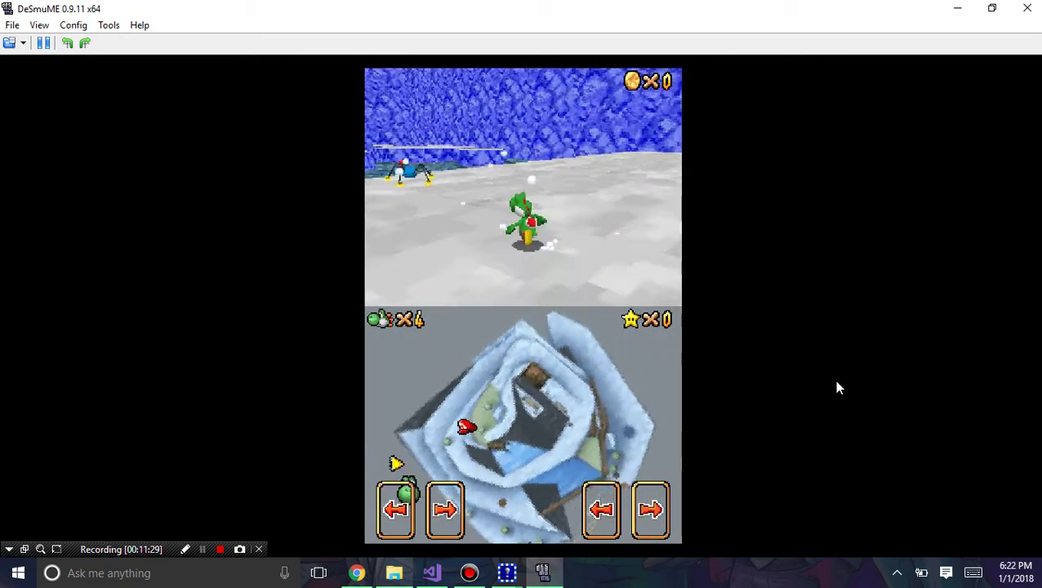
pyautogui.press('Right')
pyautogui.press('Up')
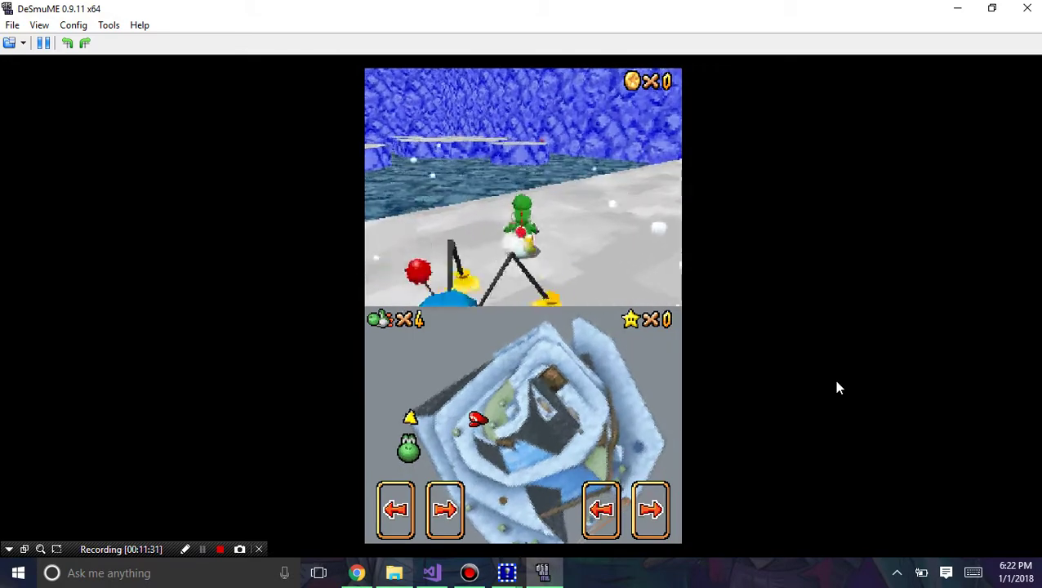
pyautogui.press('Right')
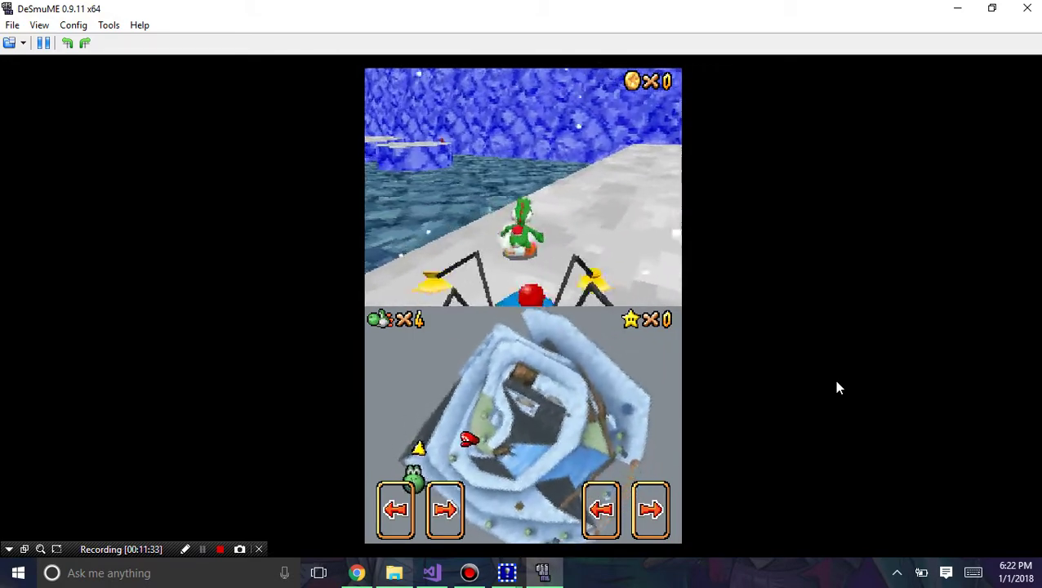
pyautogui.press('Down')
pyautogui.press('z')
pyautogui.press('Up')
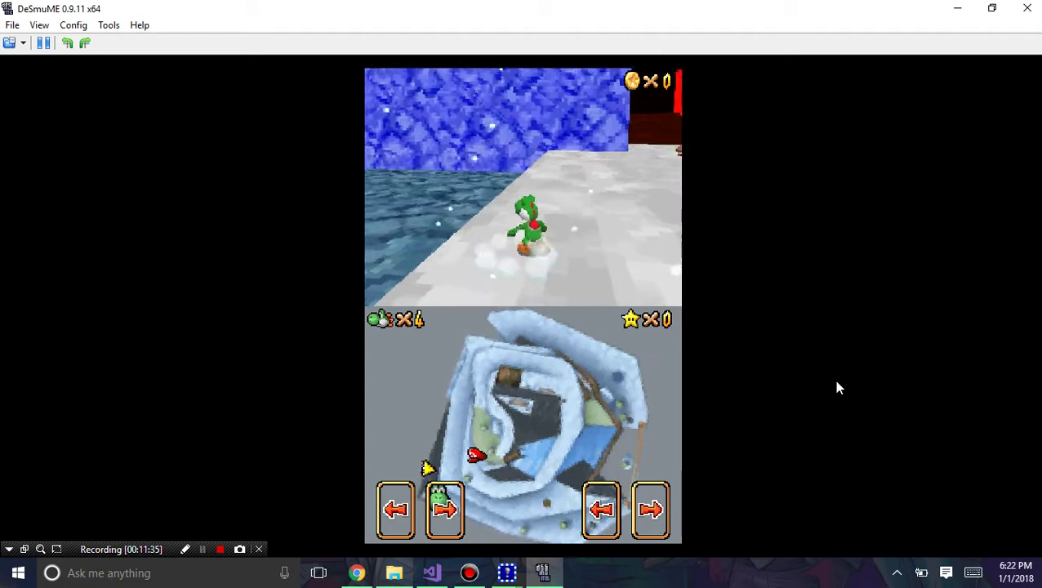
pyautogui.press('Left')
pyautogui.press('q')
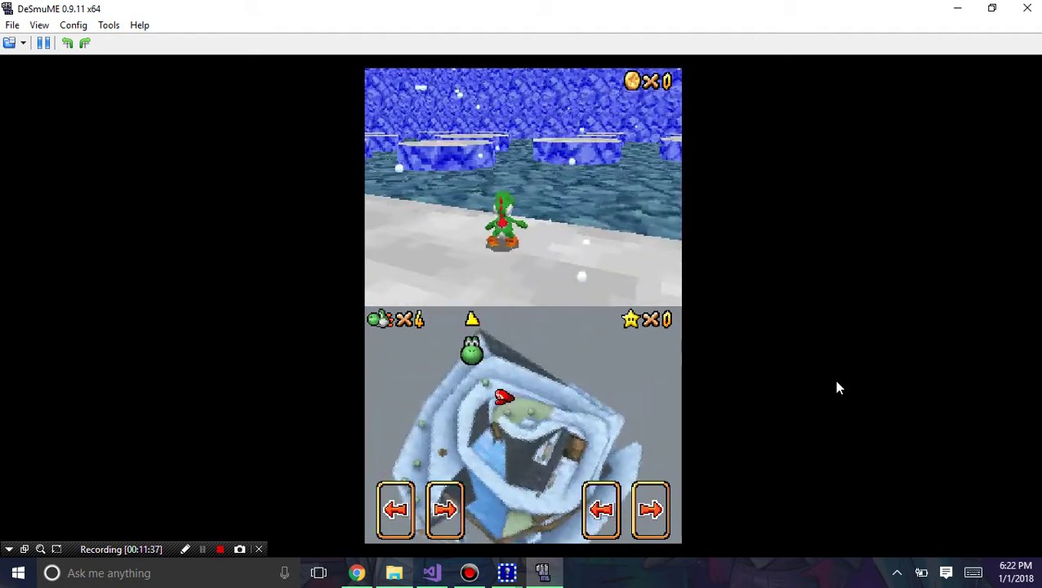
# Run Yoshi from the shore past the Goombas into the lava room and examine the animated lava pool and lavafall.
pyautogui.press('Right')
pyautogui.press('q')
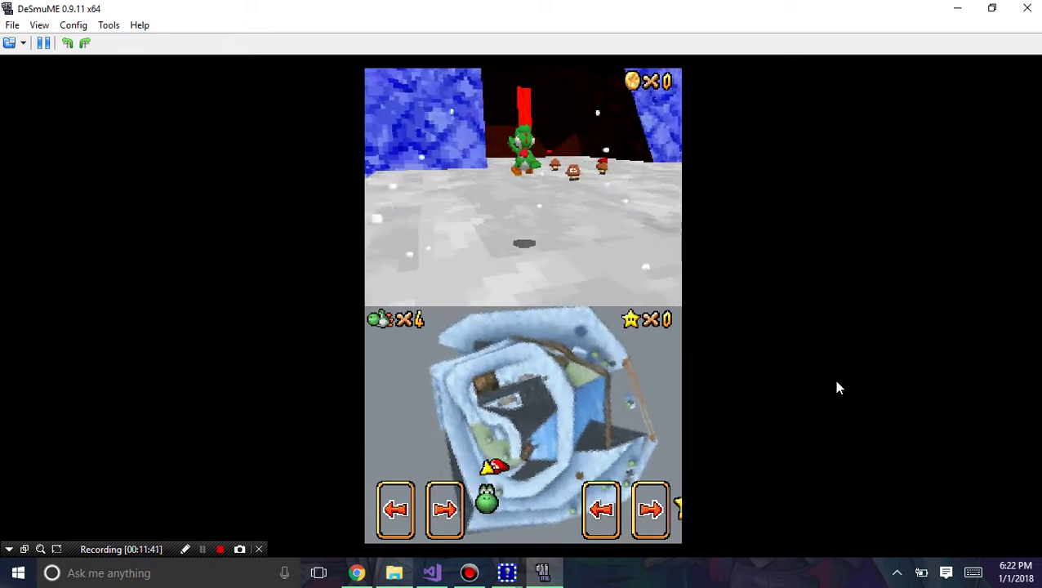
pyautogui.press('Up')
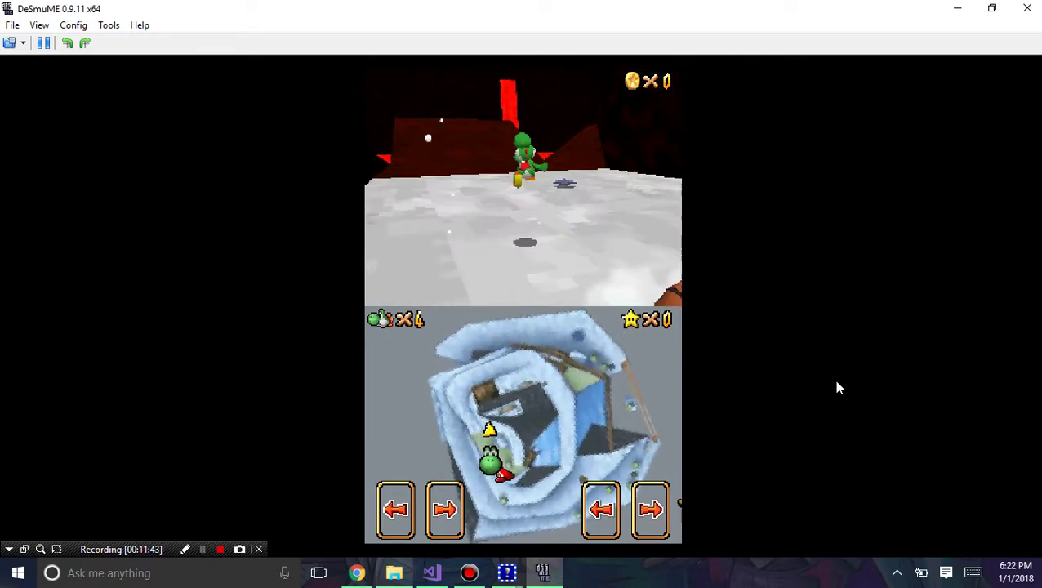
pyautogui.press('Down')
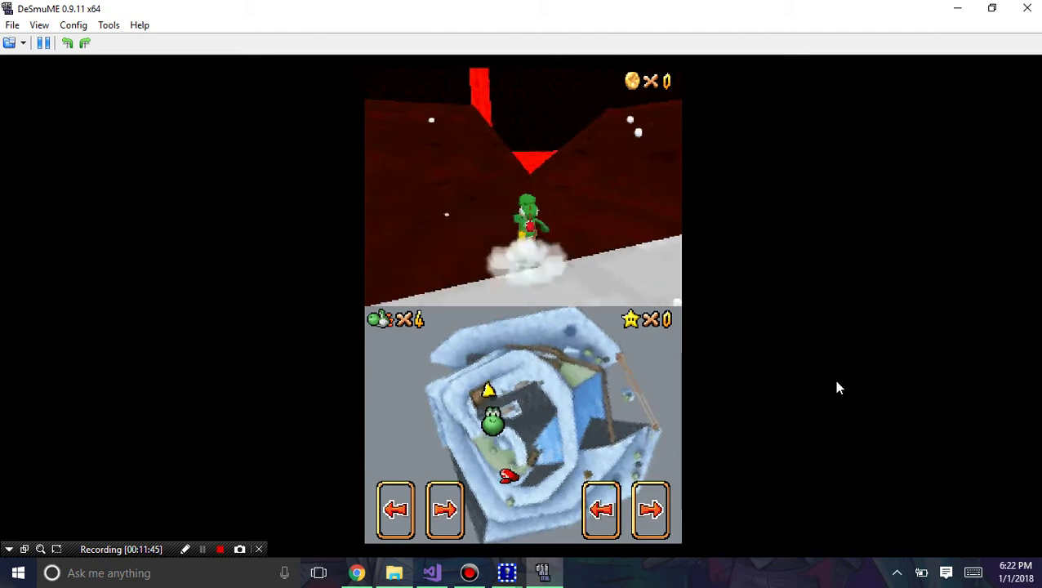
pyautogui.press('Up')
pyautogui.press('z')
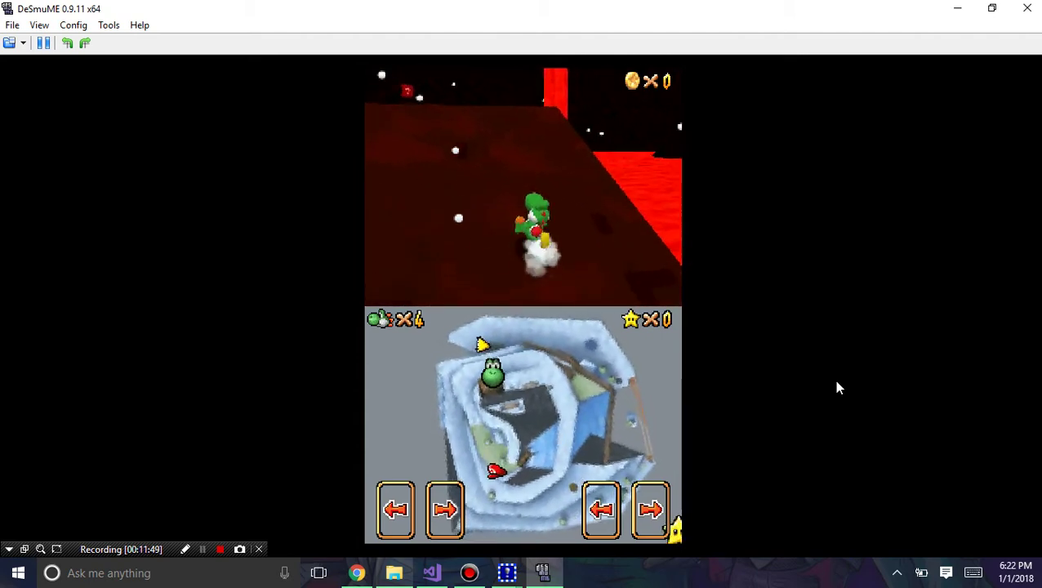
pyautogui.press('Up')
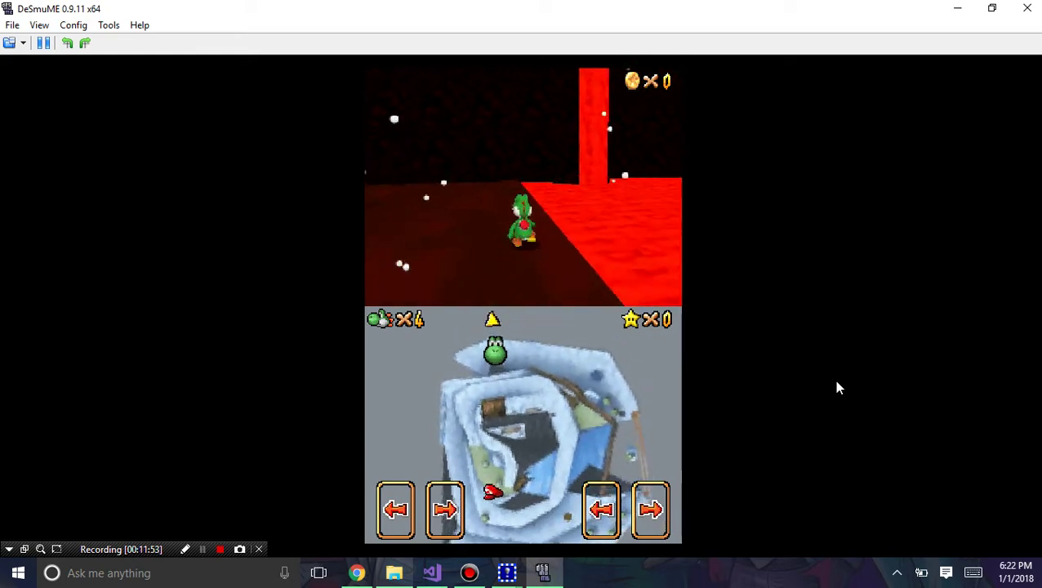
pyautogui.press('Up')
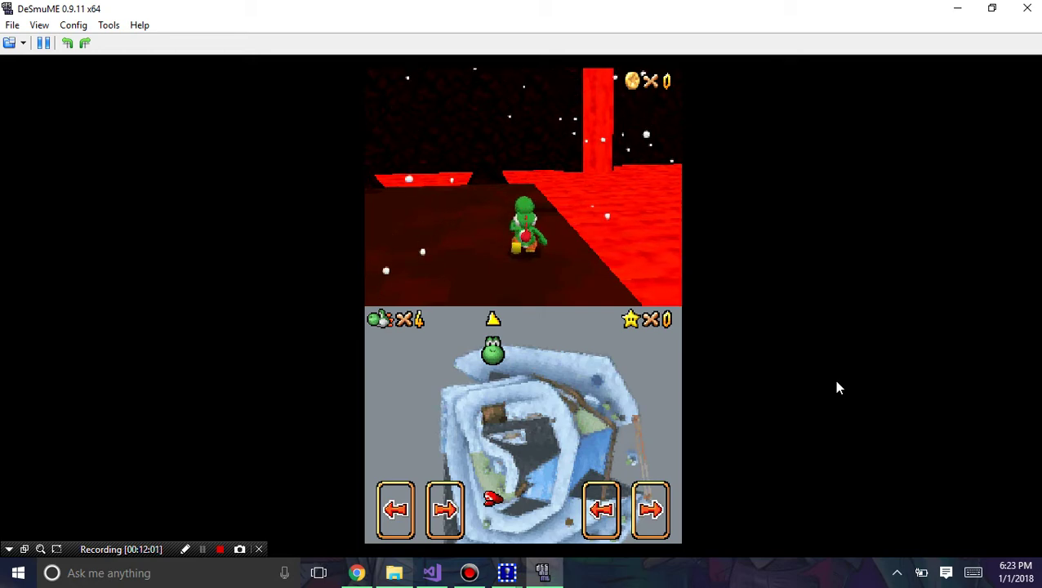
# Take Yoshi out of the lava room and back to the snowy shore by the blue-grey water.
pyautogui.press('Left')
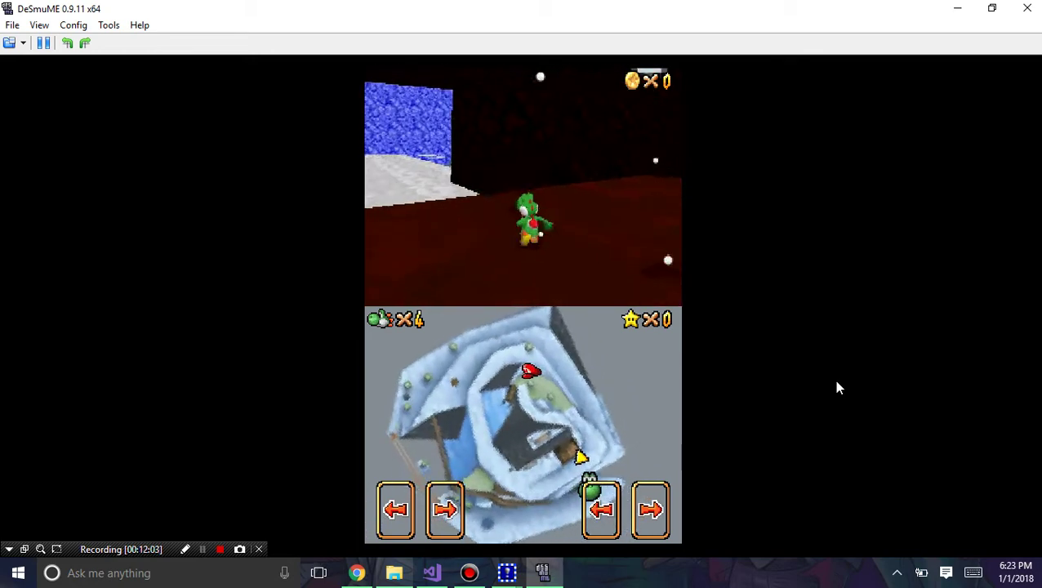
pyautogui.press('Up')
pyautogui.press('z')
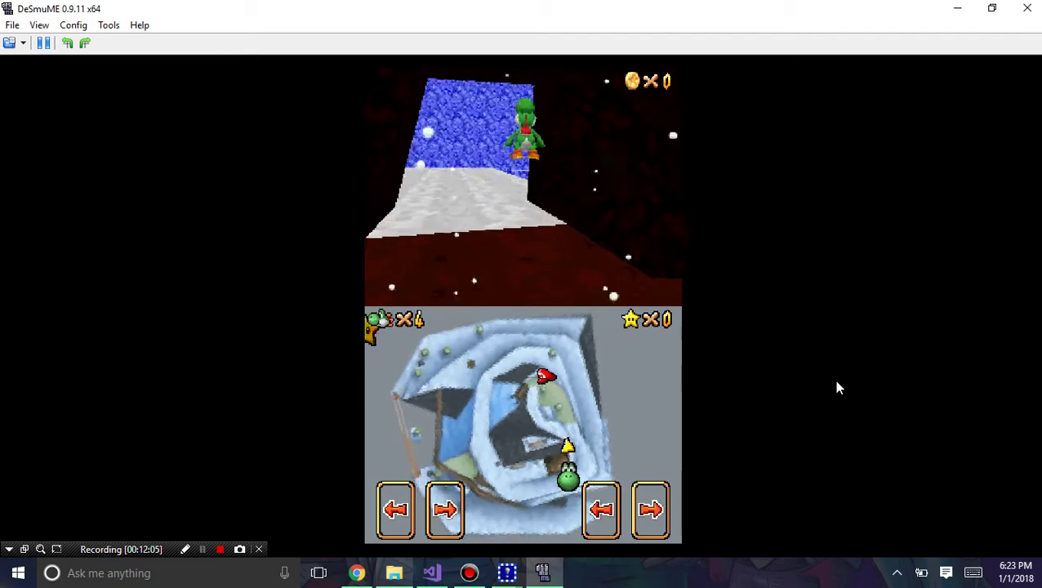
pyautogui.press('z')
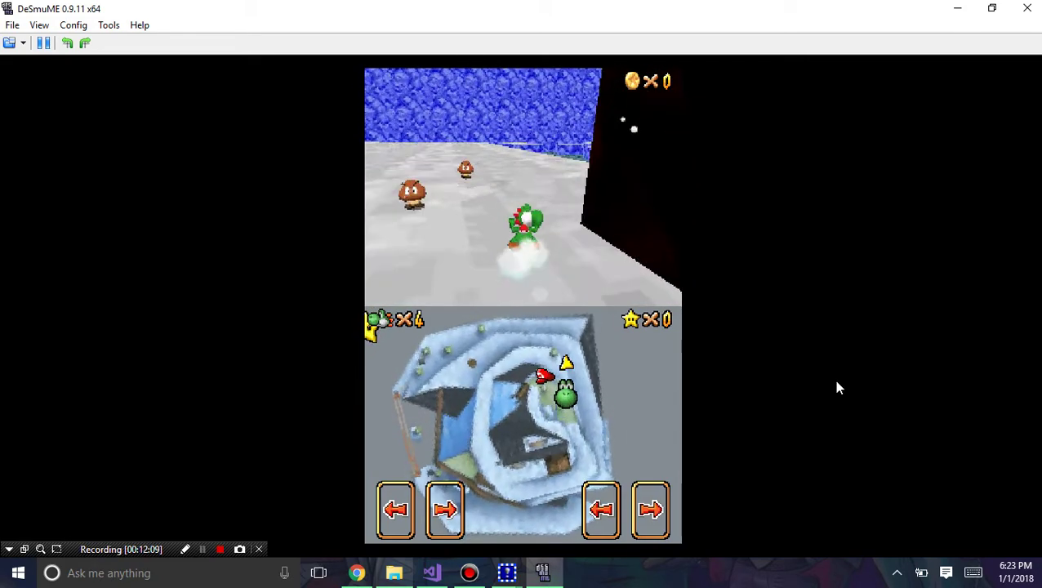
pyautogui.press('z')
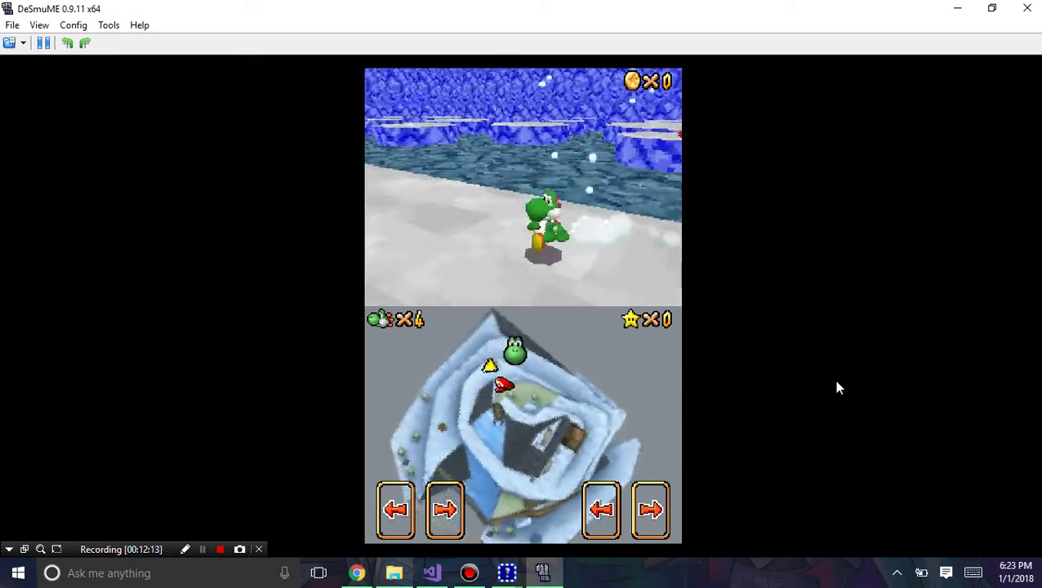
# Jump Yoshi across the round ice platforms to examine the animated water around them from above.
pyautogui.press('Up')
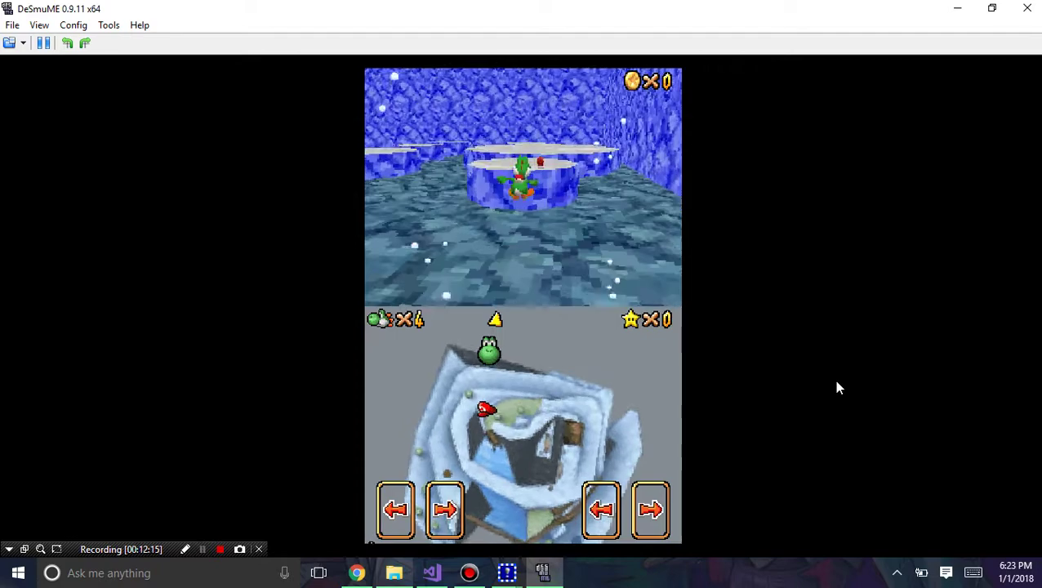
pyautogui.press('Up')
pyautogui.press('x')
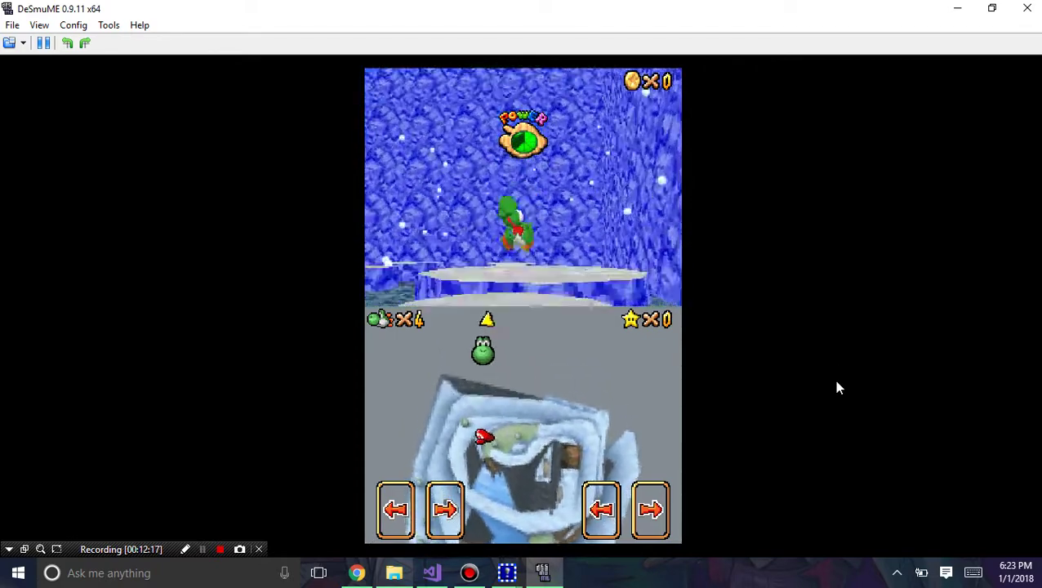
pyautogui.press('Up')
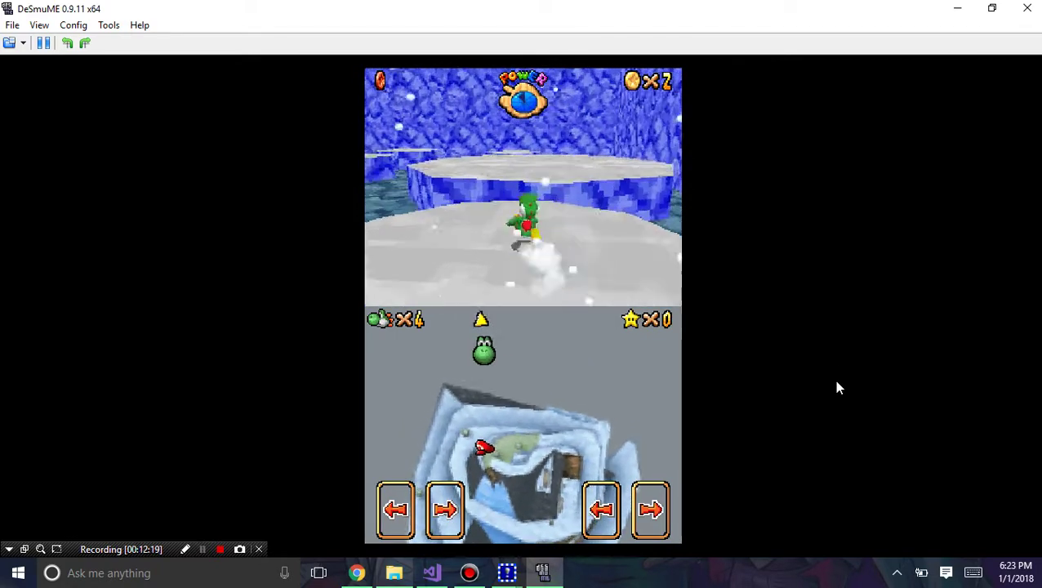
pyautogui.press('z')
pyautogui.press('Up')
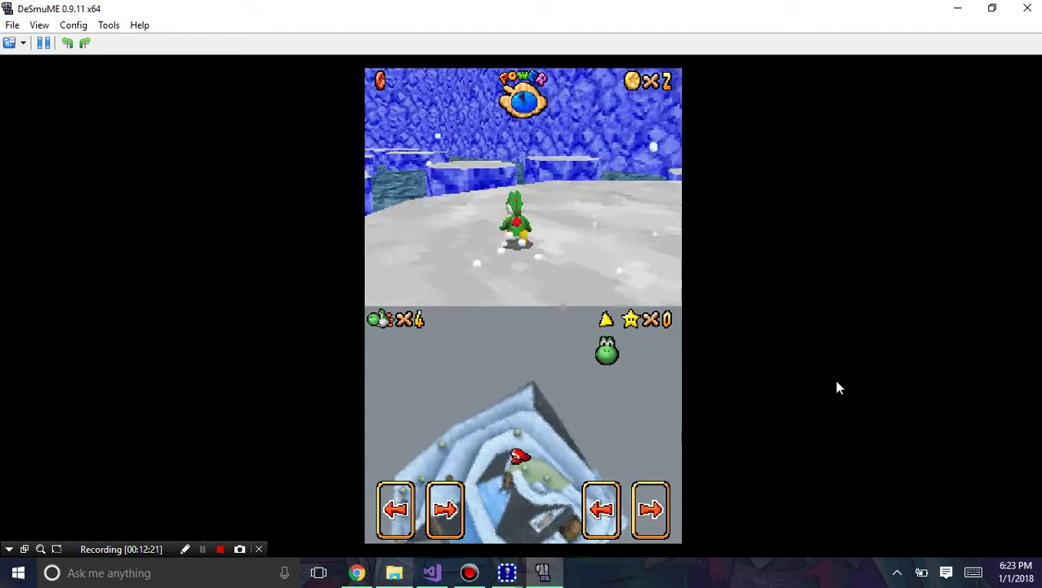
pyautogui.press('Up')
pyautogui.press('z')
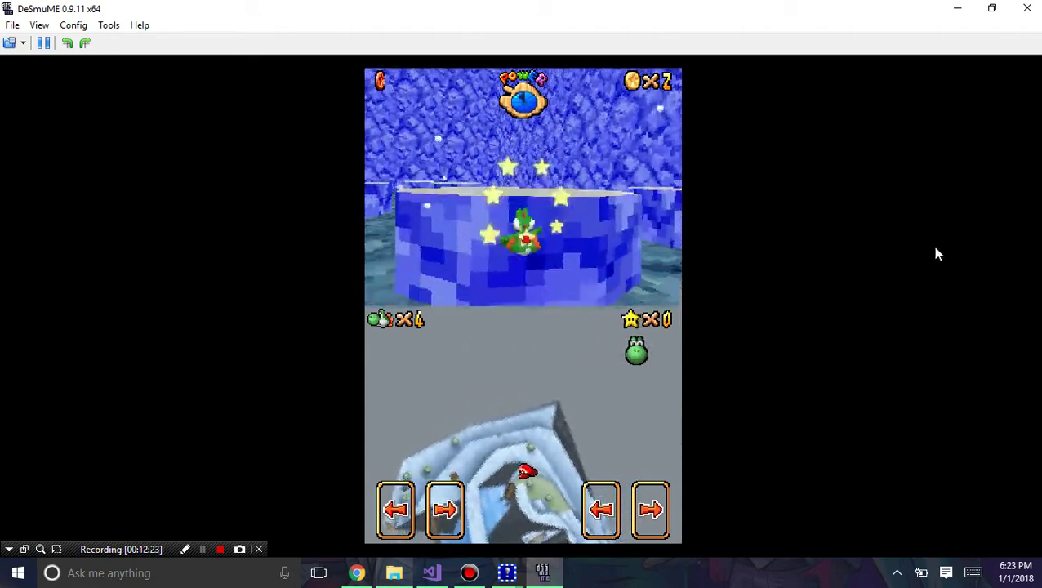
# Close the emulator, keep All Areas selected in SM64DS Editor, and open material _2 of Area 0 in the texture animation editor.
pyautogui.click(1030, 7)
pyautogui.click(47, 70)
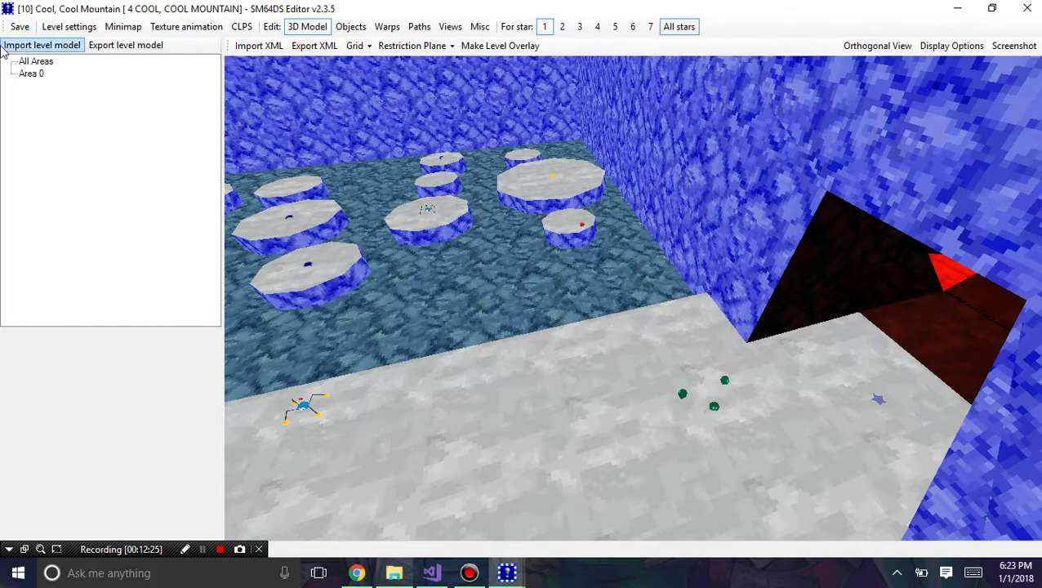
pyautogui.click(37, 75)
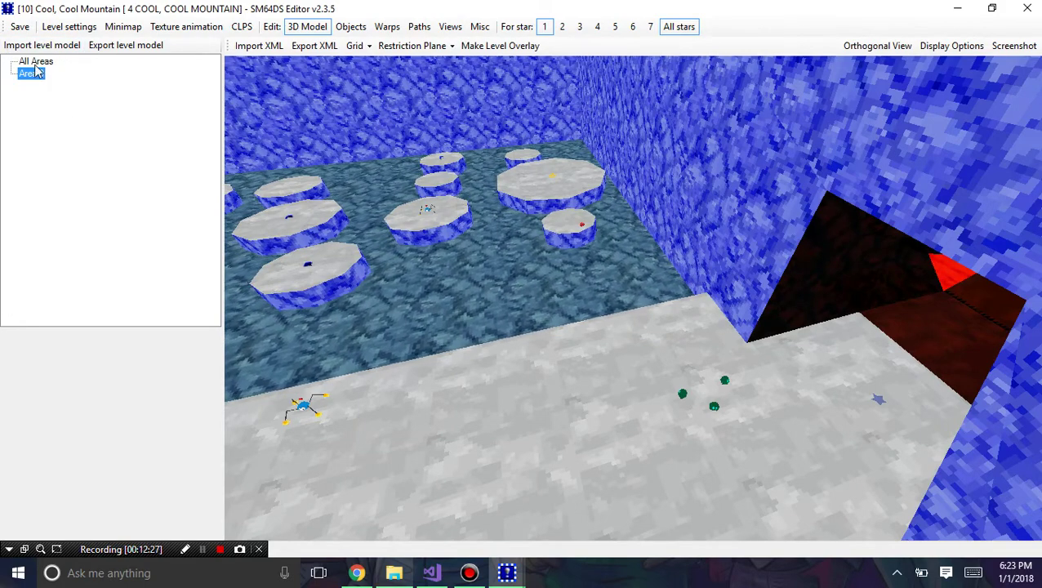
pyautogui.click(35, 62)
pyautogui.click(183, 28)
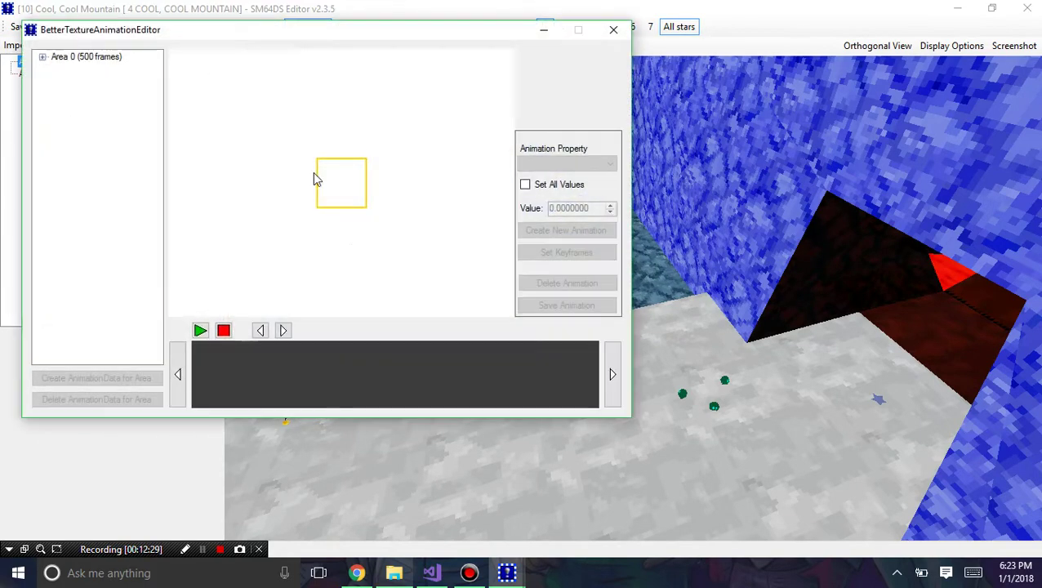
pyautogui.doubleClick(54, 59)
pyautogui.click(84, 83)
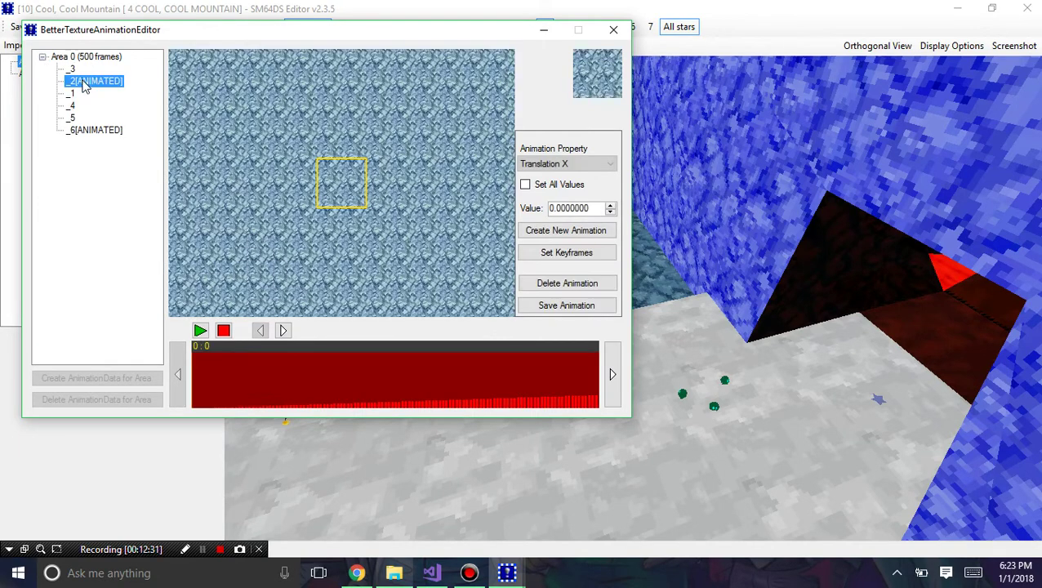
# Examine the Translation X, Translation Y and Rotation properties of material _2's animation at frame 56.
pyautogui.click(382, 403)
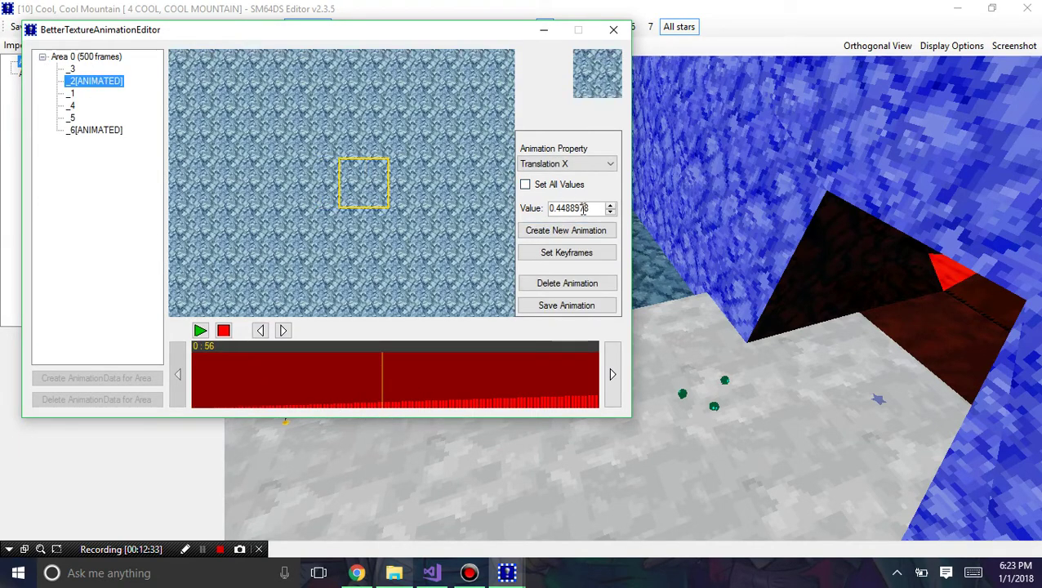
pyautogui.click(580, 168)
pyautogui.click(573, 183)
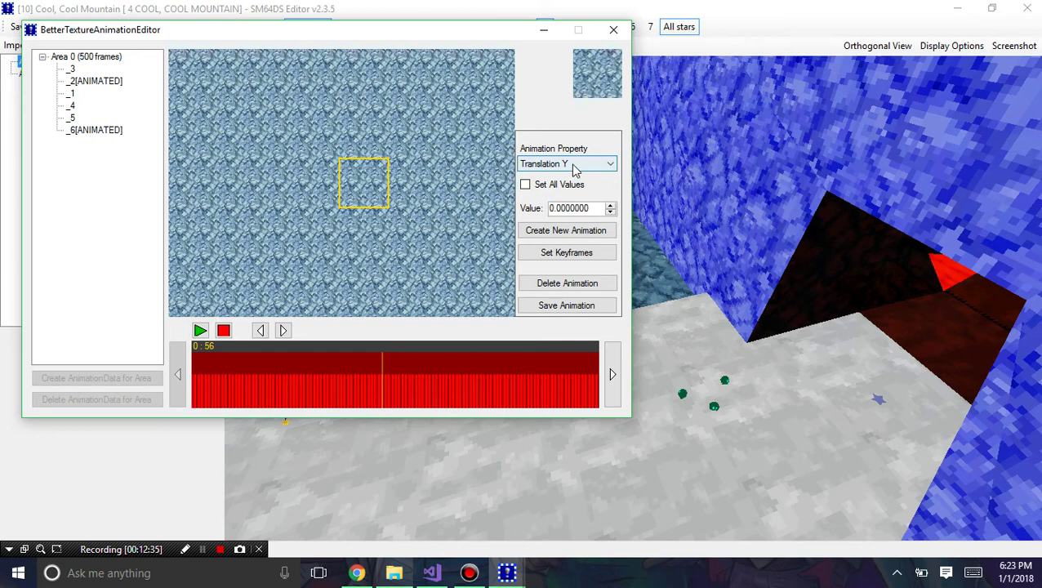
pyautogui.click(574, 167)
pyautogui.click(563, 195)
pyautogui.click(571, 165)
pyautogui.click(576, 198)
pyautogui.click(591, 209)
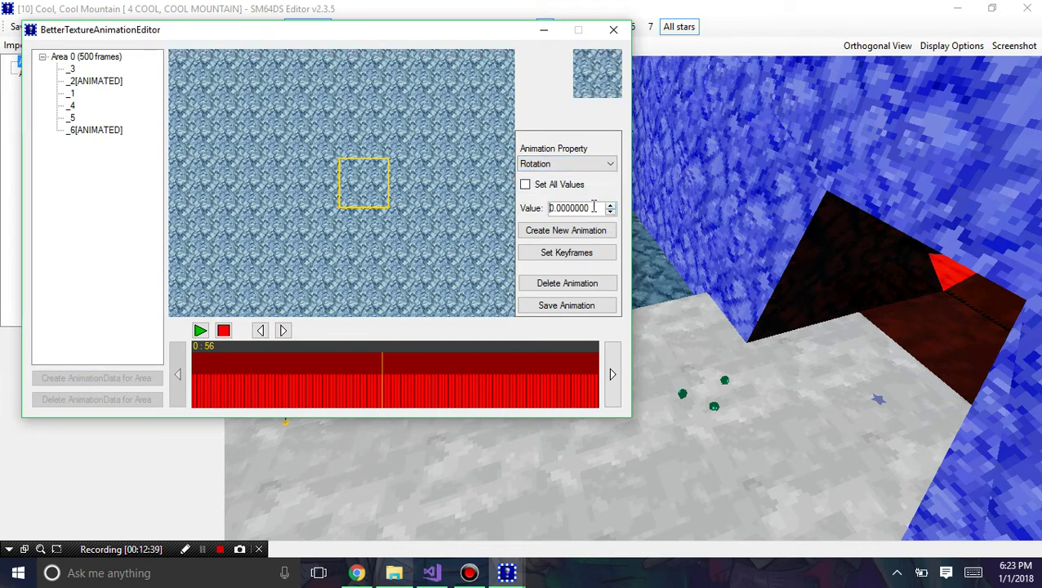
pyautogui.click(570, 167)
pyautogui.click(562, 175)
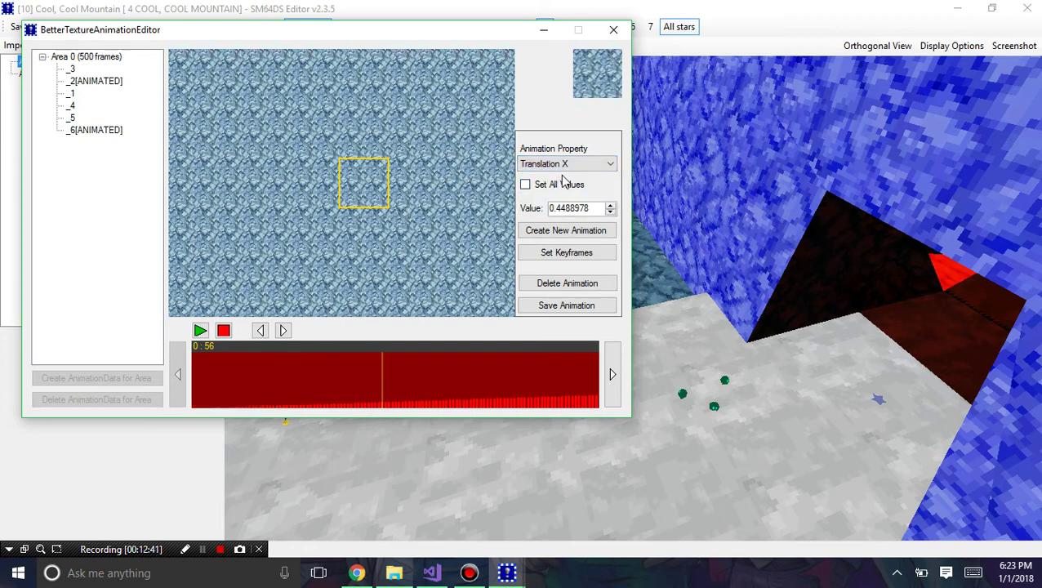
pyautogui.click(561, 169)
pyautogui.click(554, 177)
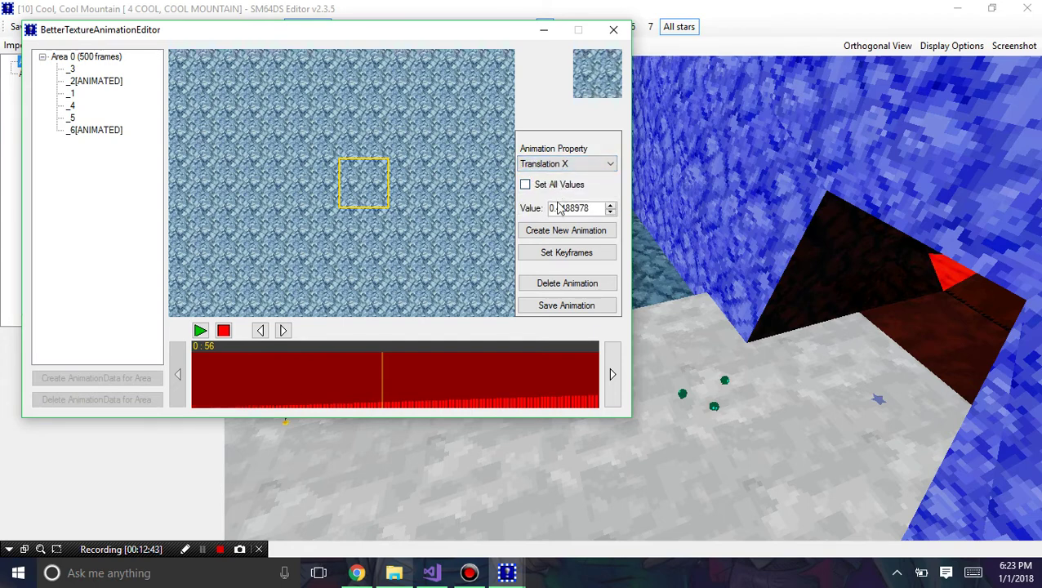
# Regenerate material _2's Translation X animation from linear keyframes with an end value of 1 and a scaling of 2.
pyautogui.click(554, 254)
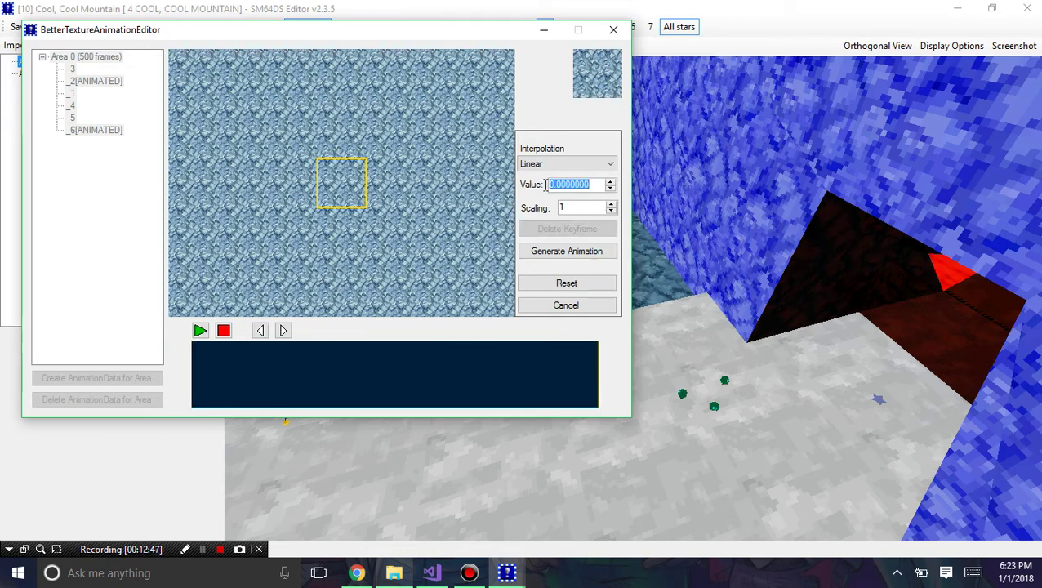
pyautogui.write('1')
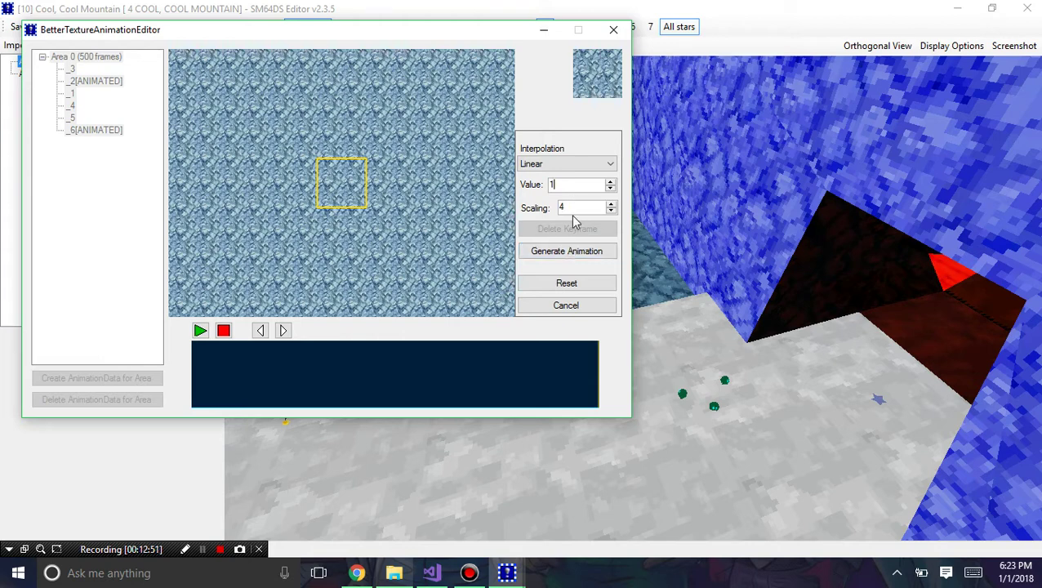
pyautogui.click(560, 208)
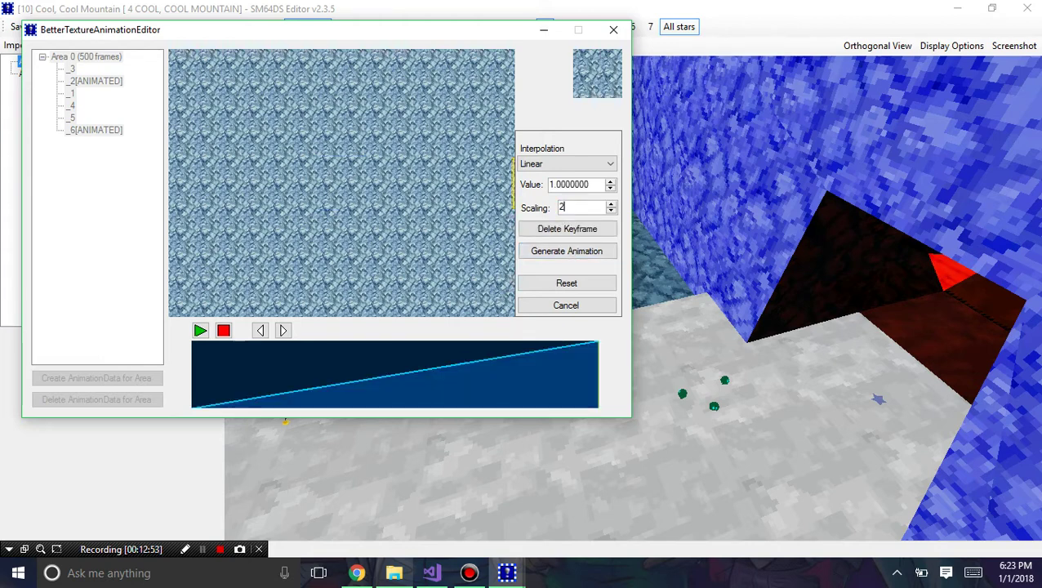
pyautogui.click(568, 253)
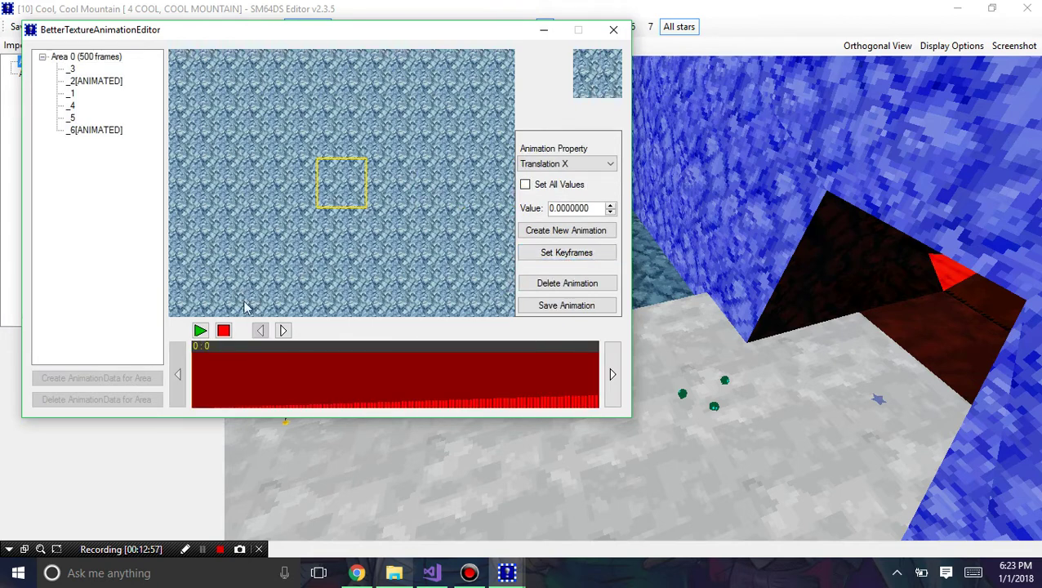
# Play the preview of material _2's Translation X animation, then stop it.
pyautogui.click(200, 330)
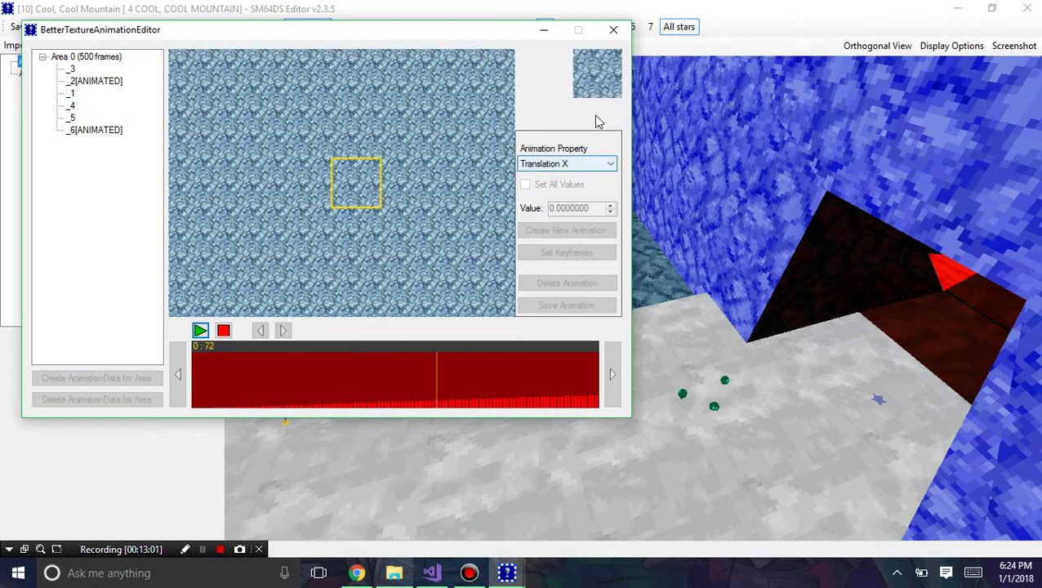
pyautogui.click(584, 166)
pyautogui.click(584, 174)
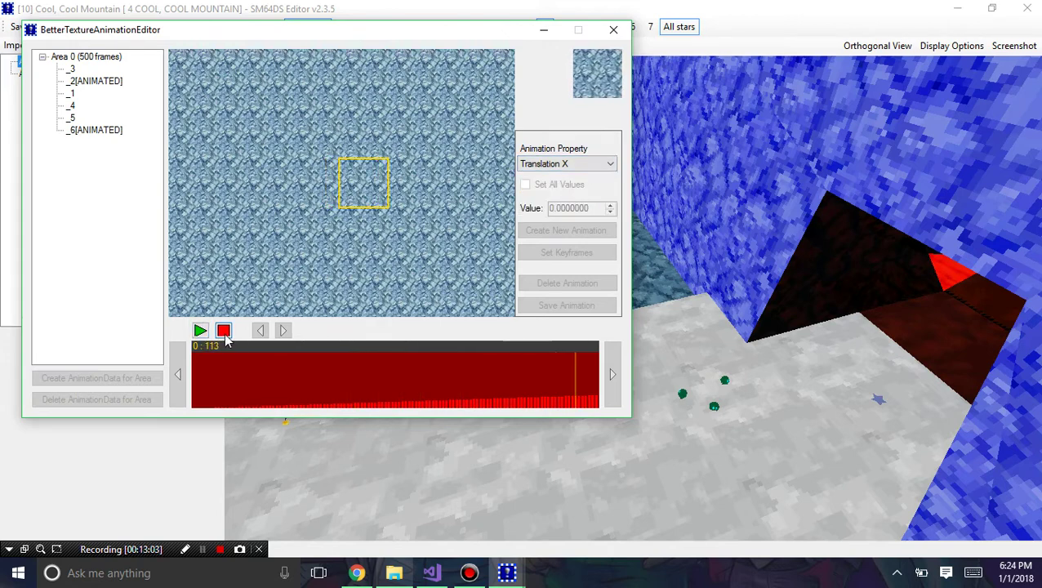
pyautogui.click(224, 330)
# Generate a rising Translation Y animation for material _2 from linear keyframes with a scaling of 4.
pyautogui.click(539, 163)
pyautogui.click(554, 187)
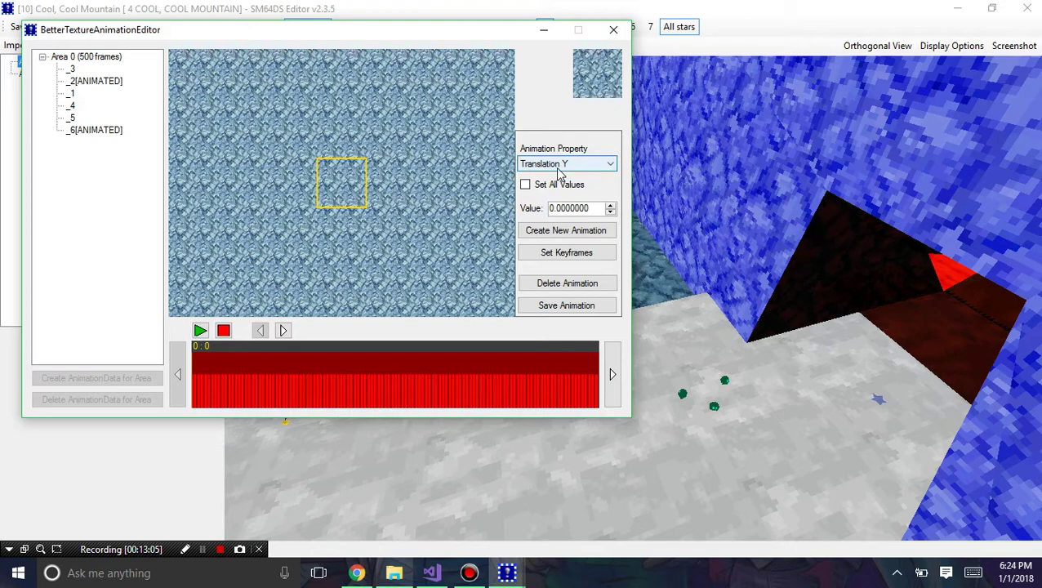
pyautogui.click(558, 165)
pyautogui.click(559, 178)
pyautogui.click(560, 163)
pyautogui.click(561, 187)
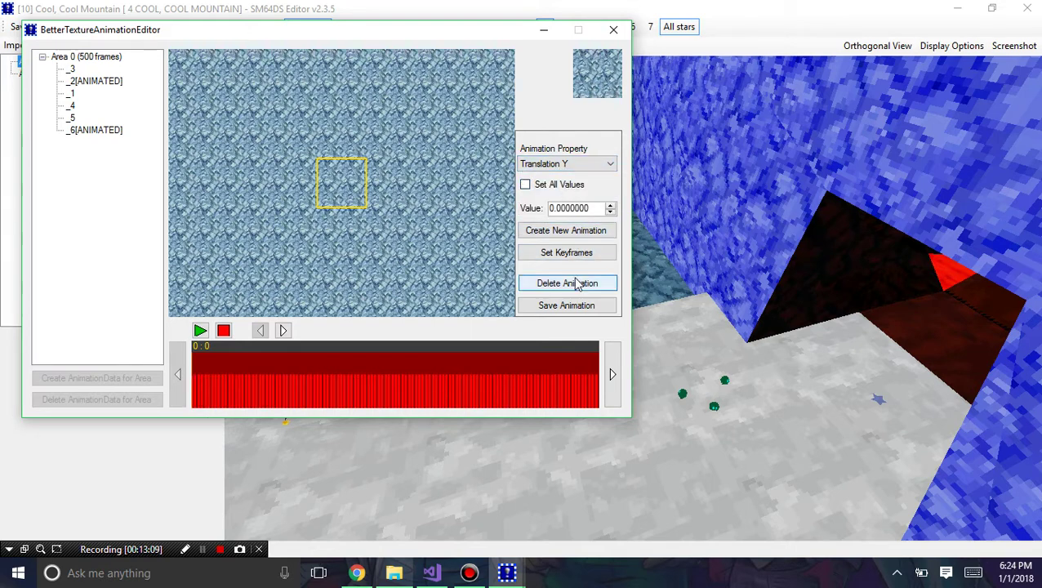
pyautogui.click(581, 254)
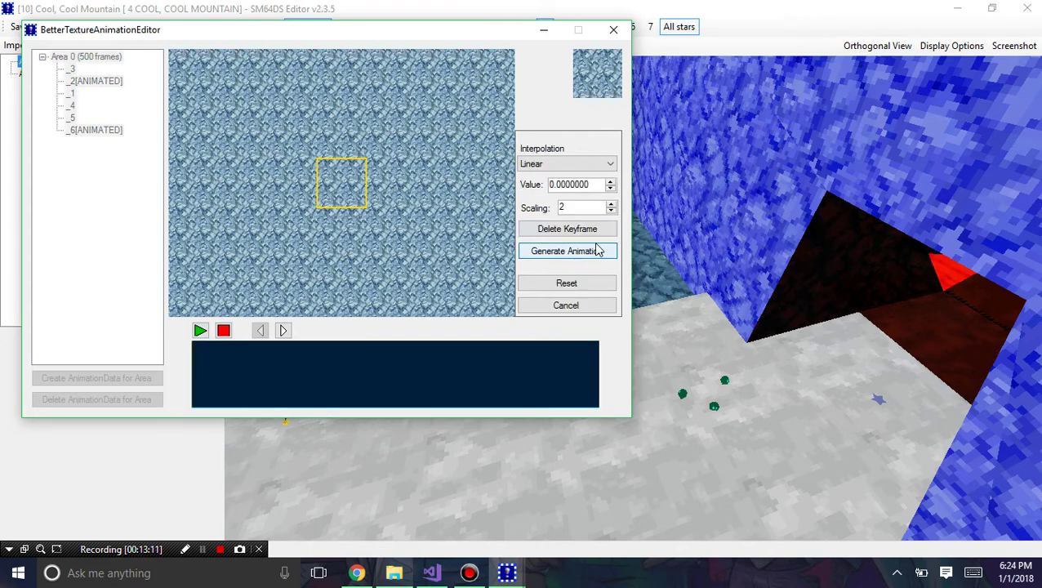
pyautogui.write('4')
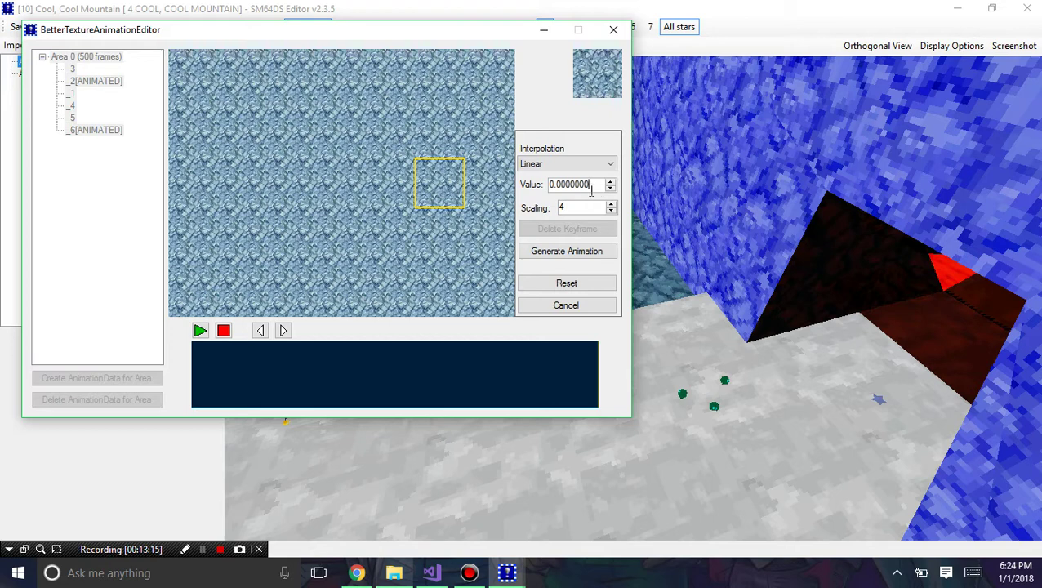
pyautogui.hotkey('shift', 'Tab')
pyautogui.click(579, 258)
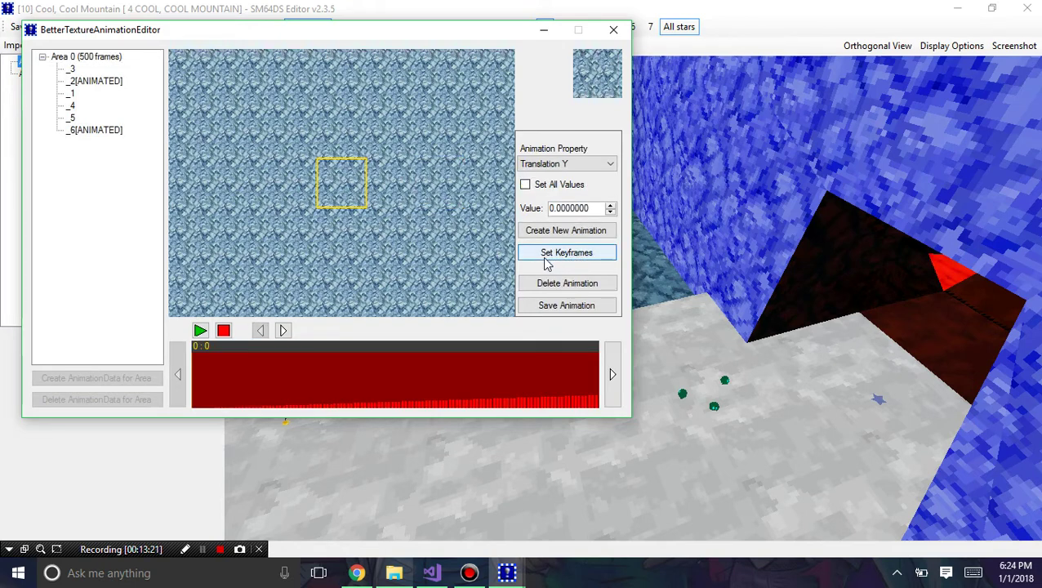
# Preview material _2's Translation Y animation, then save it and return to the level's 3D model.
pyautogui.click(201, 332)
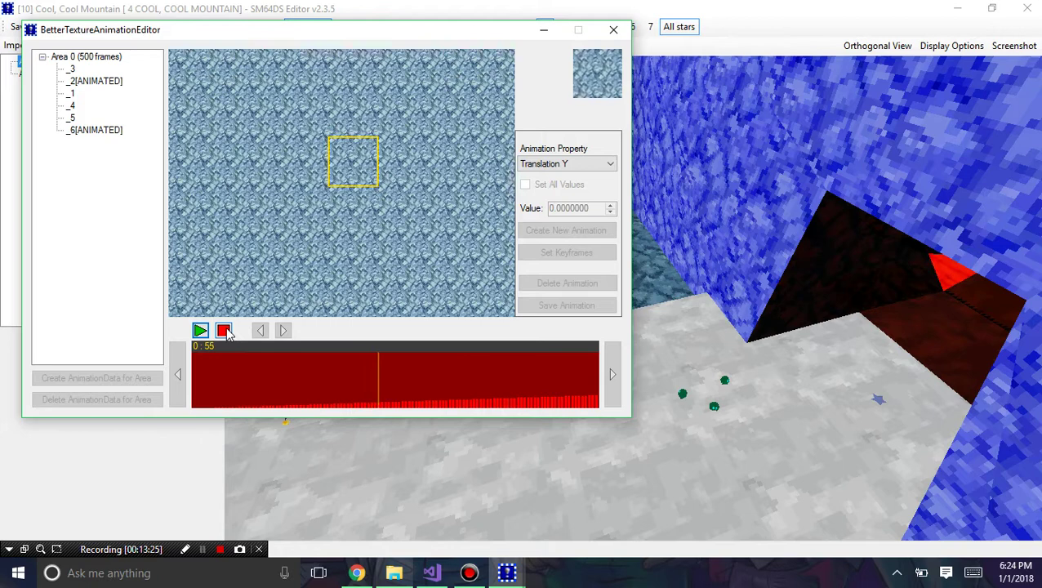
pyautogui.click(223, 332)
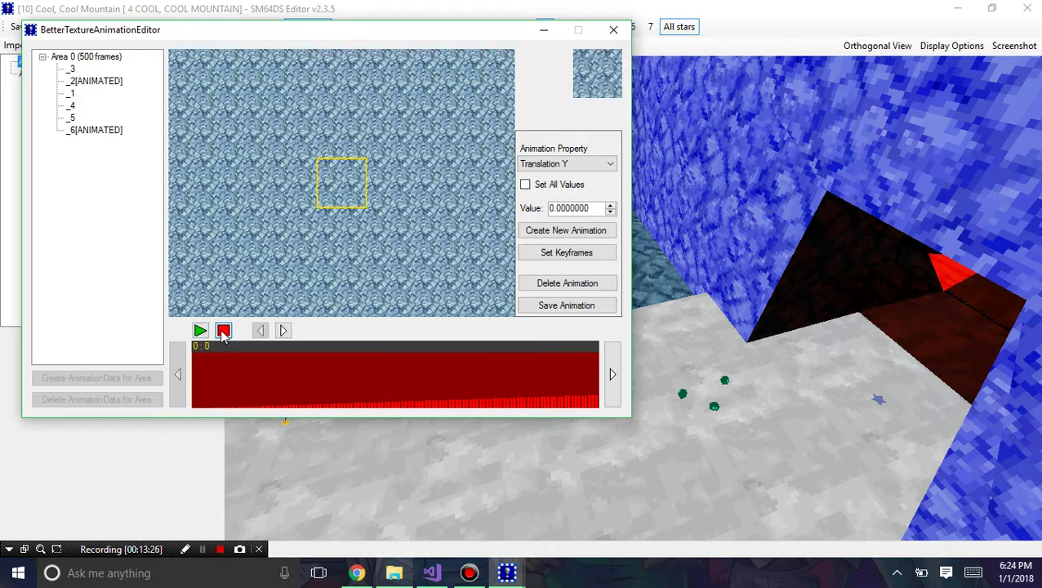
pyautogui.click(562, 308)
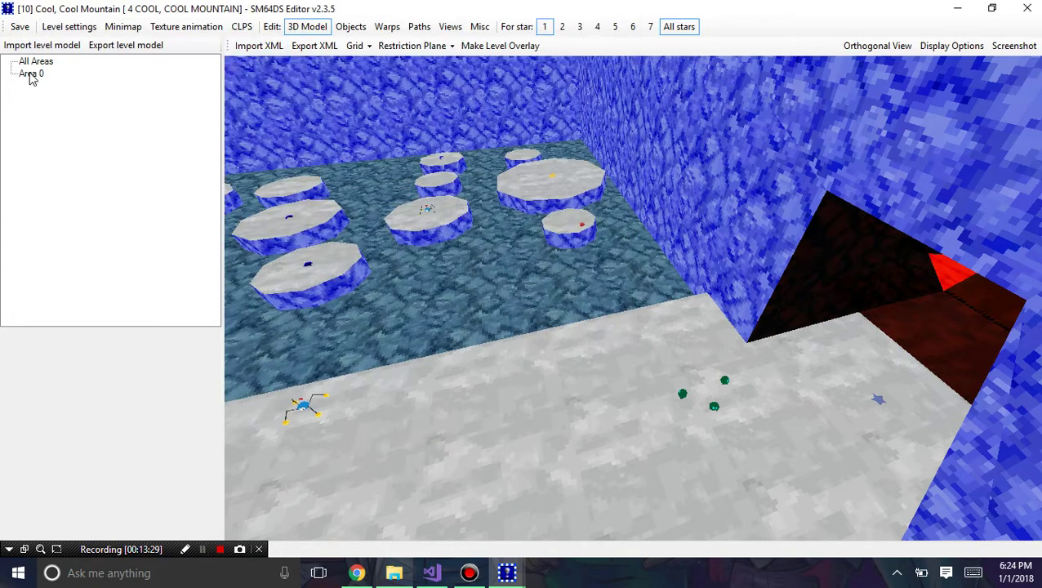
pyautogui.click(29, 73)
pyautogui.click(34, 62)
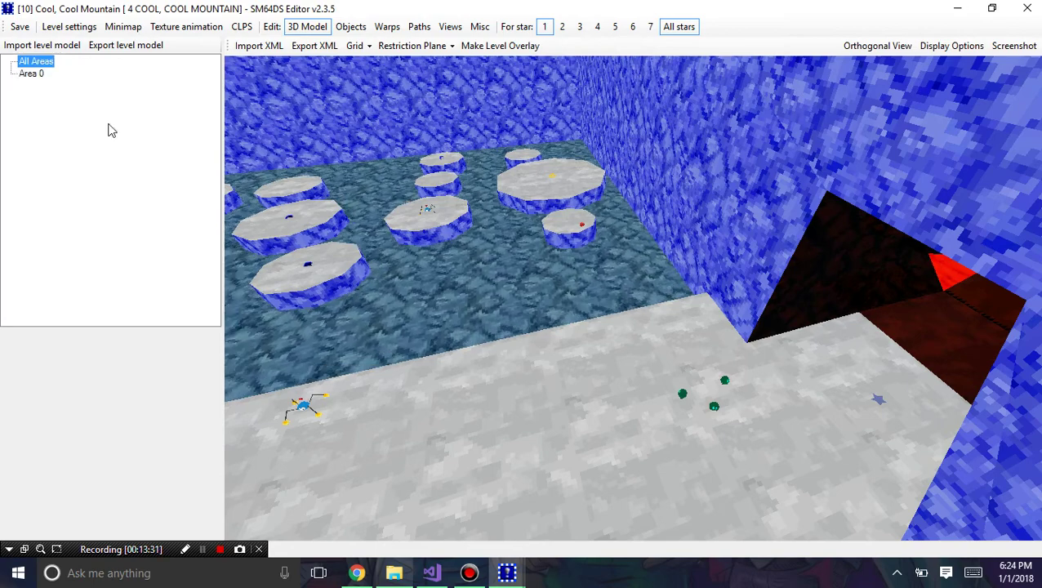
# Launch Animoron.nds in the DeSmuME emulator, dismiss the ROM header warning and maximize the emulator window.
pyautogui.click(394, 573)
pyautogui.doubleClick(523, 170)
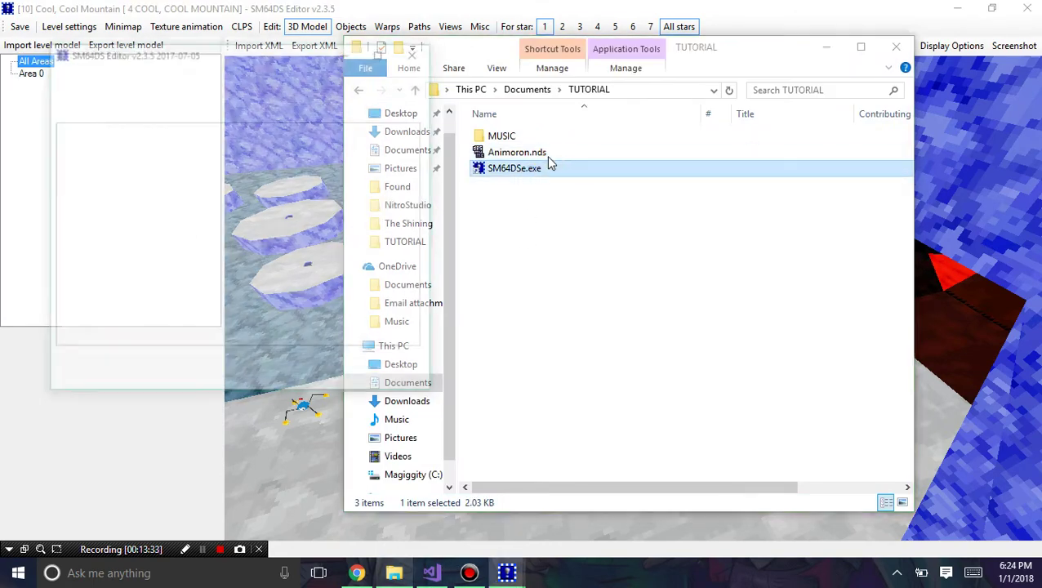
pyautogui.click(546, 154)
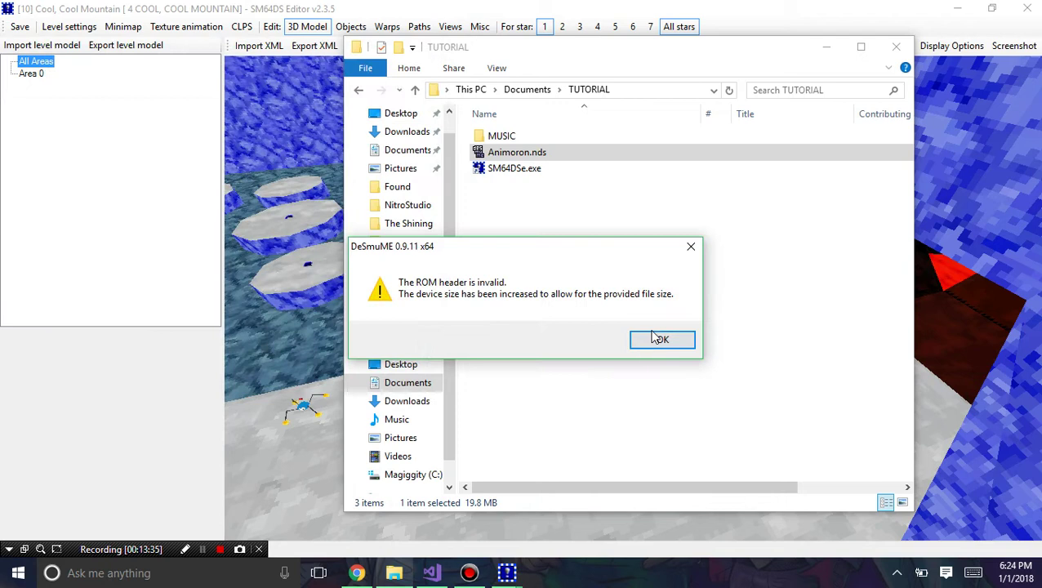
pyautogui.click(658, 339)
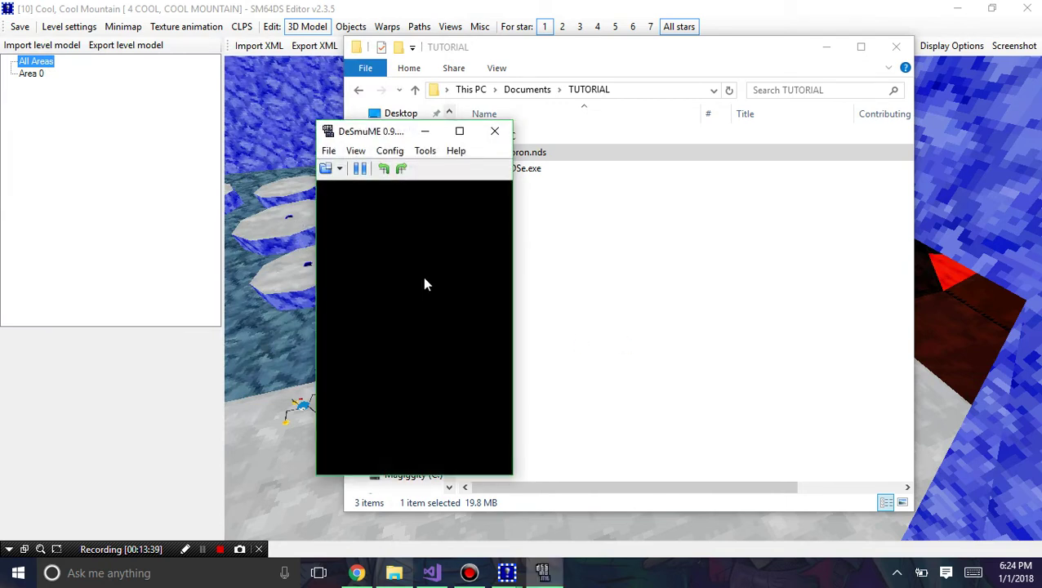
pyautogui.click(409, 400)
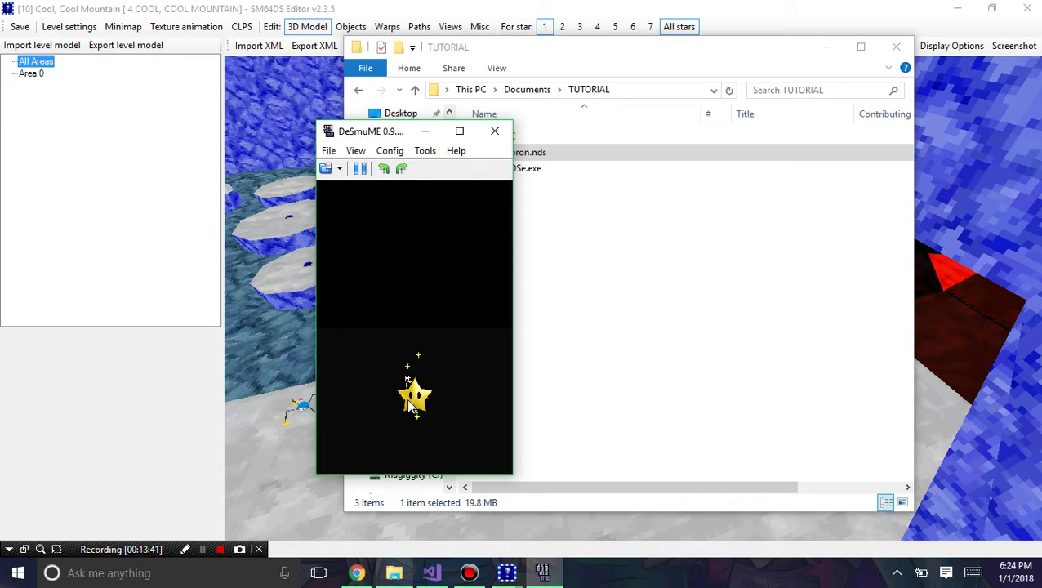
pyautogui.click(459, 130)
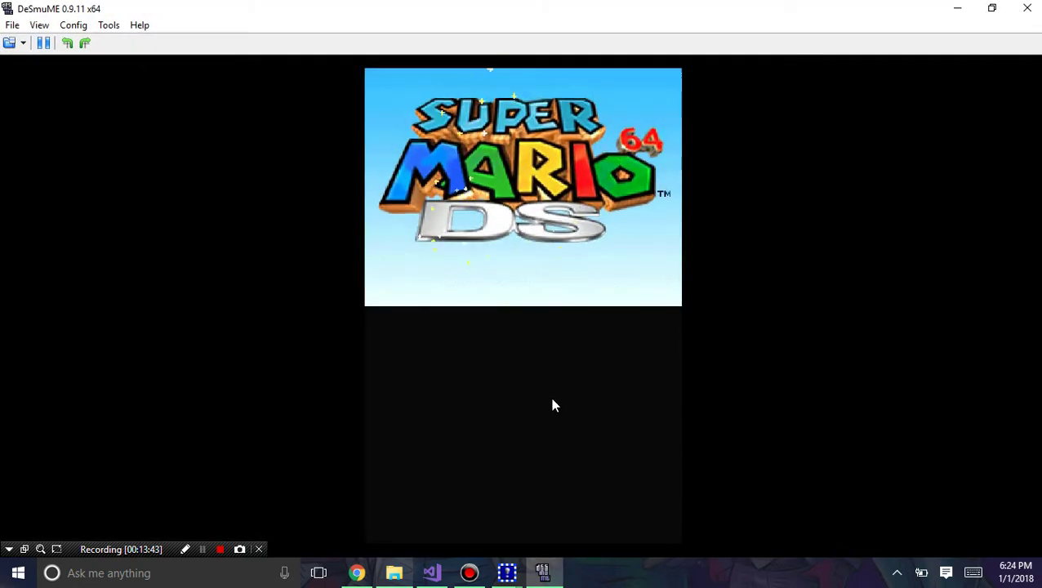
# Start adventure mode in the game and enter Cool, Cool Mountain as Yoshi.
pyautogui.click(540, 517)
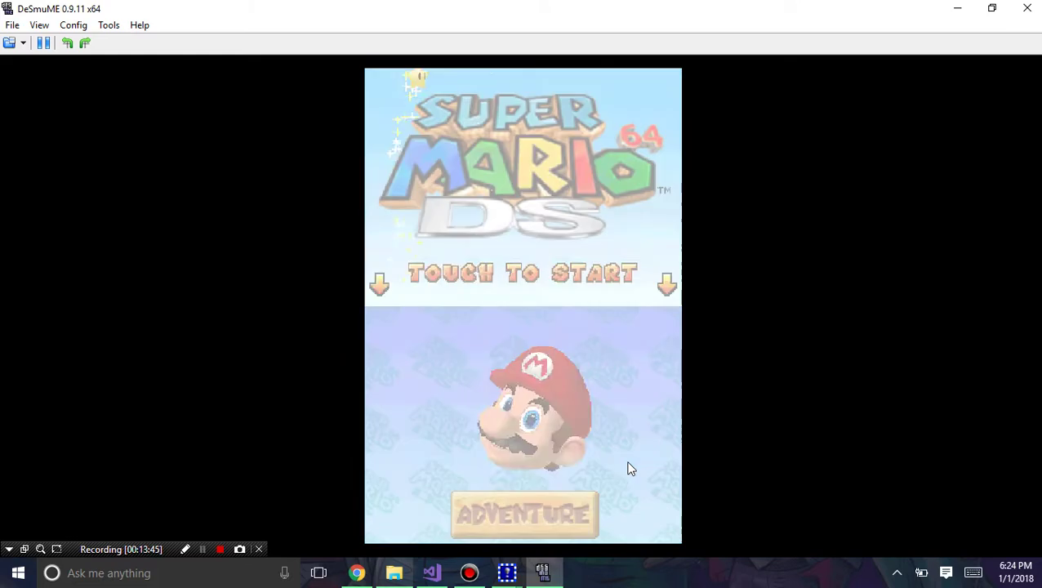
pyautogui.click(433, 388)
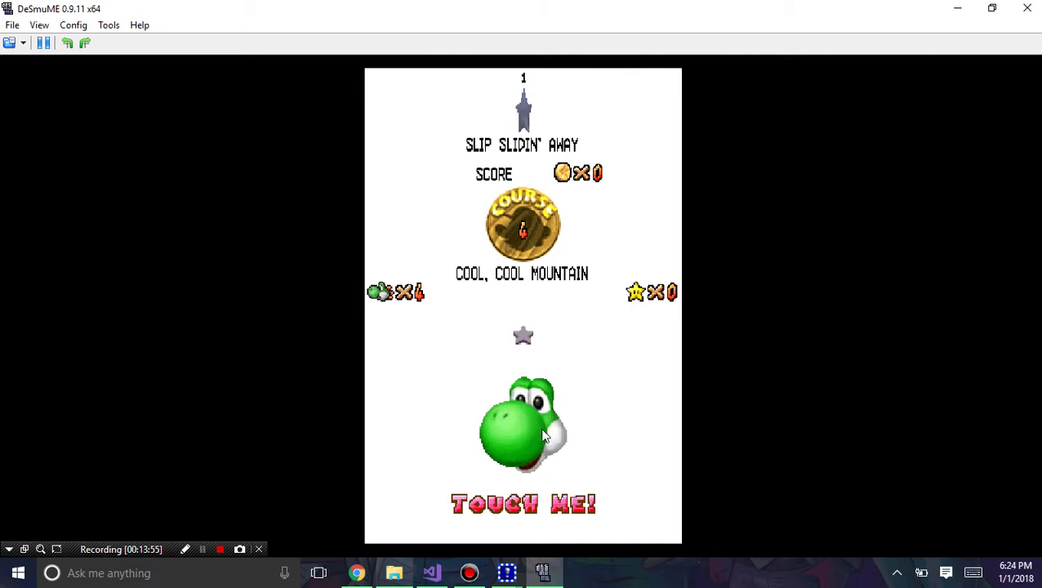
pyautogui.click(545, 437)
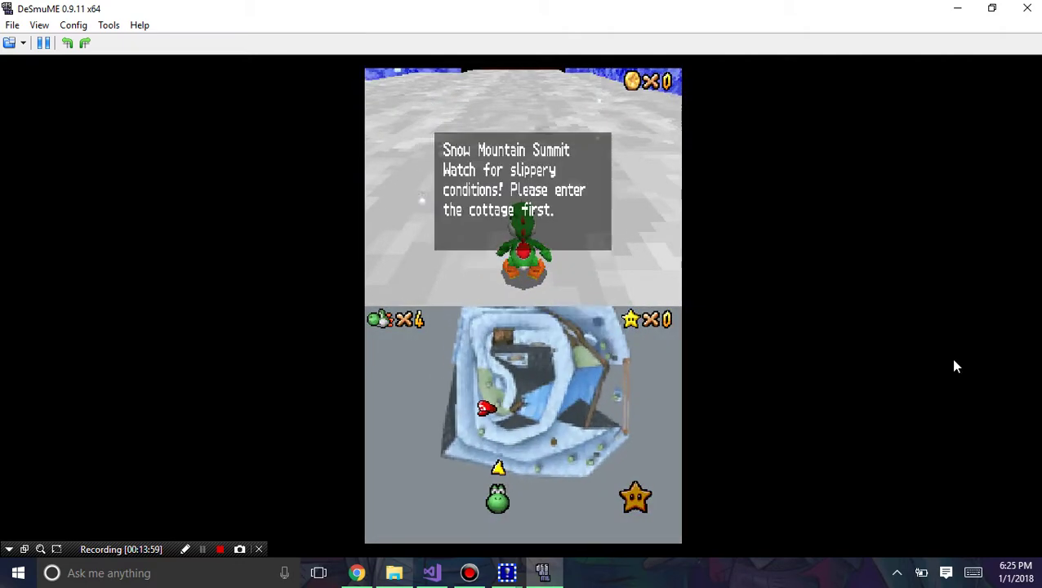
# Close the sign message and walk Yoshi to the edge of the water to examine its moving texture.
pyautogui.press('x')
pyautogui.press('Up')
pyautogui.press('Left')
pyautogui.press('Up')
pyautogui.press('Left')
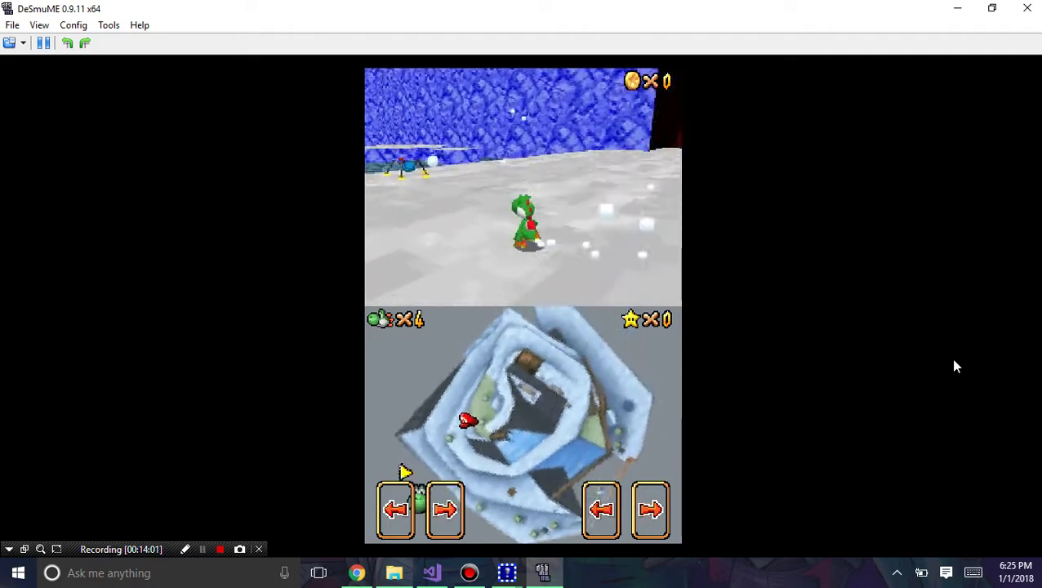
pyautogui.press('Up')
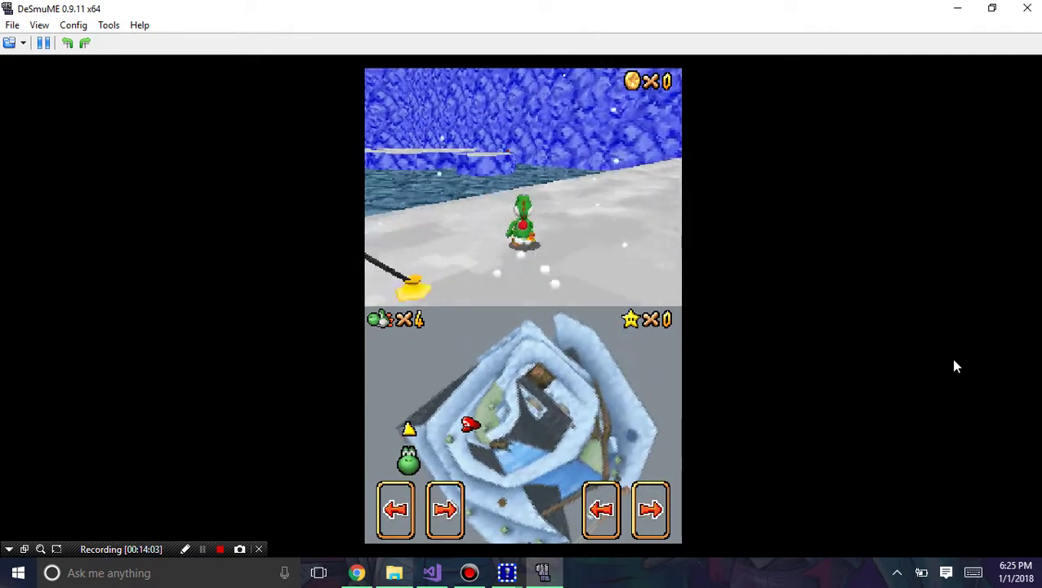
pyautogui.press('Right')
pyautogui.press('q')
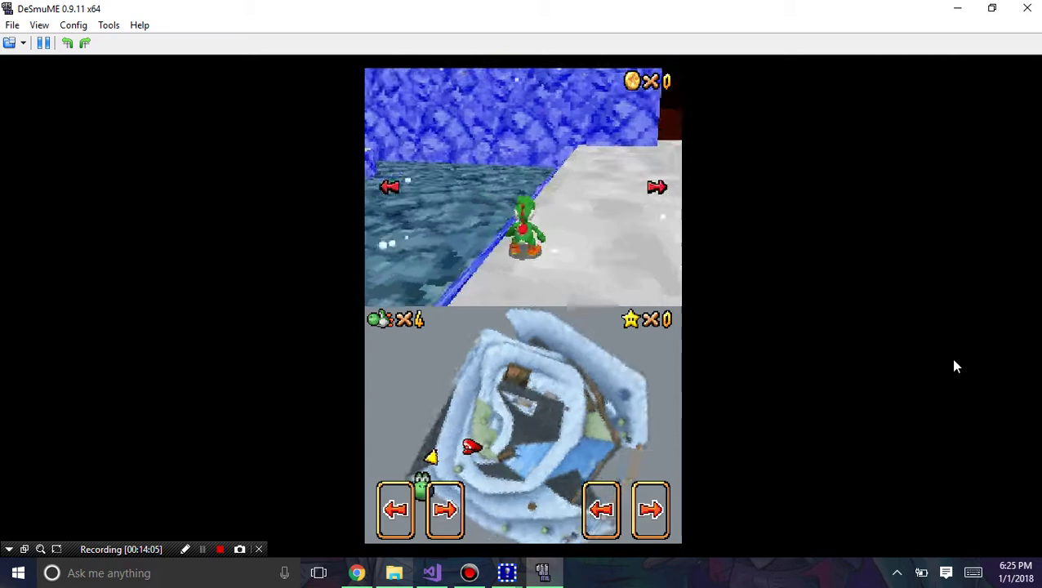
pyautogui.press('Up')
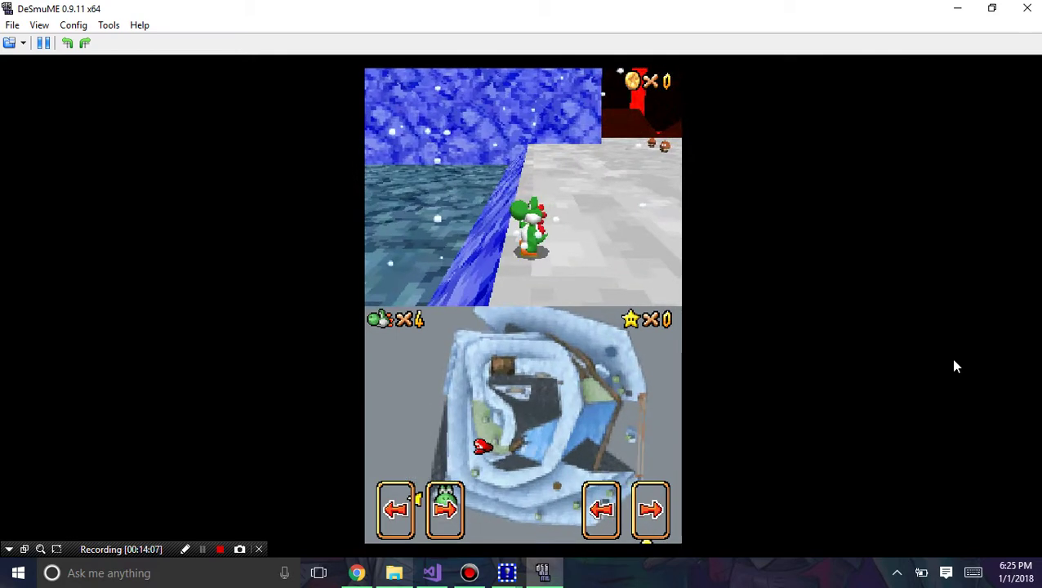
pyautogui.click(1027, 8)
pyautogui.click(120, 8)
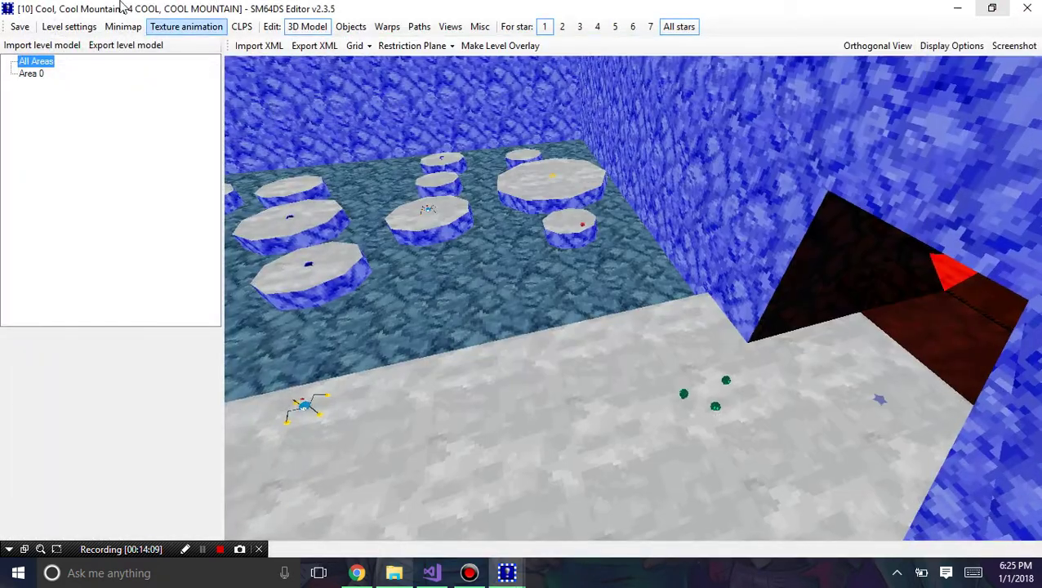
pyautogui.click(200, 549)
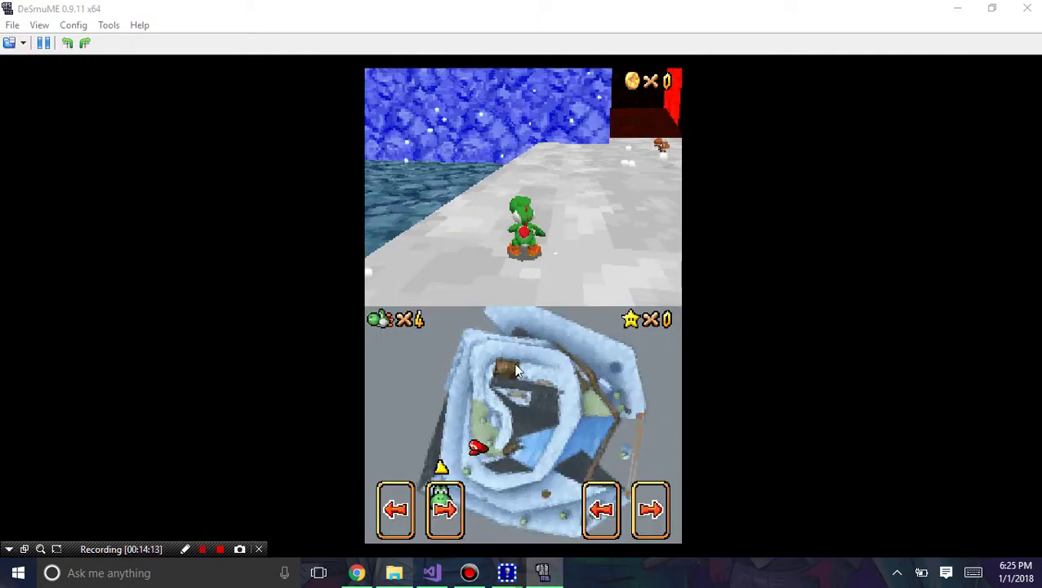
# Send Yoshi off the ledge across the water towards the round platforms to examine the animated surface up close.
pyautogui.click(562, 361)
pyautogui.press('Up')
pyautogui.press('Left')
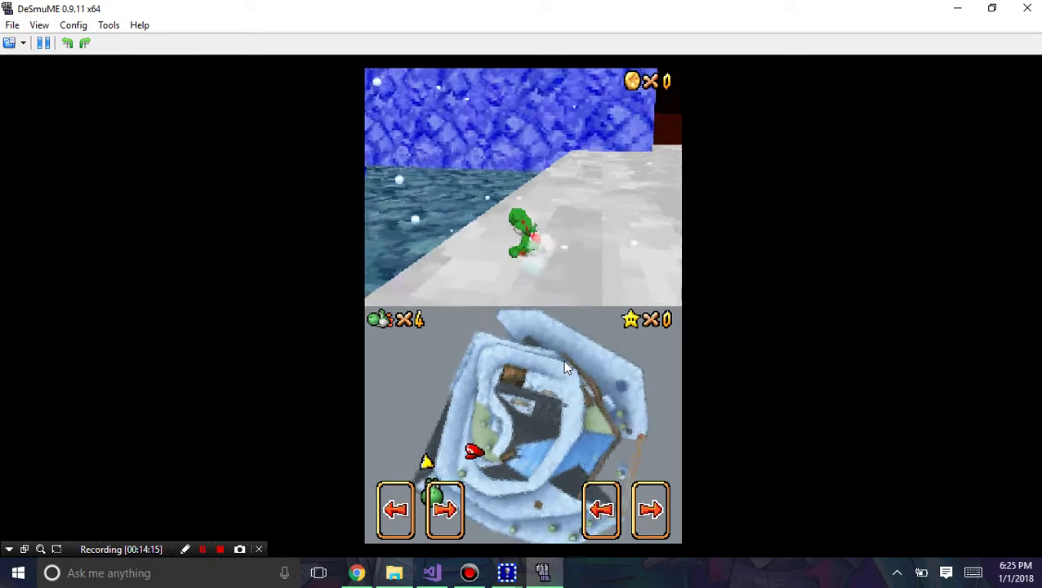
pyautogui.press('Left')
pyautogui.press('z')
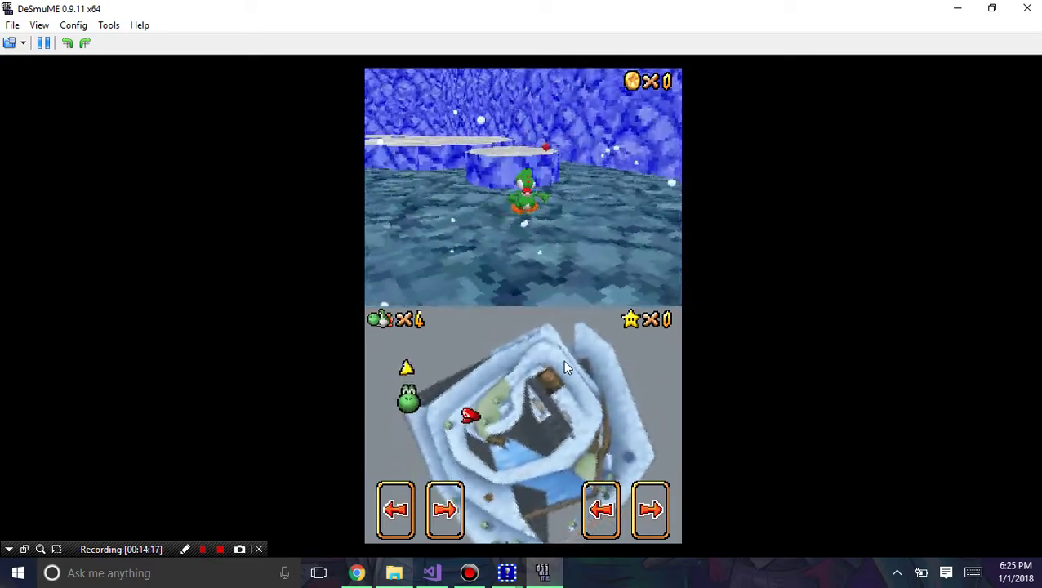
pyautogui.press('Left')
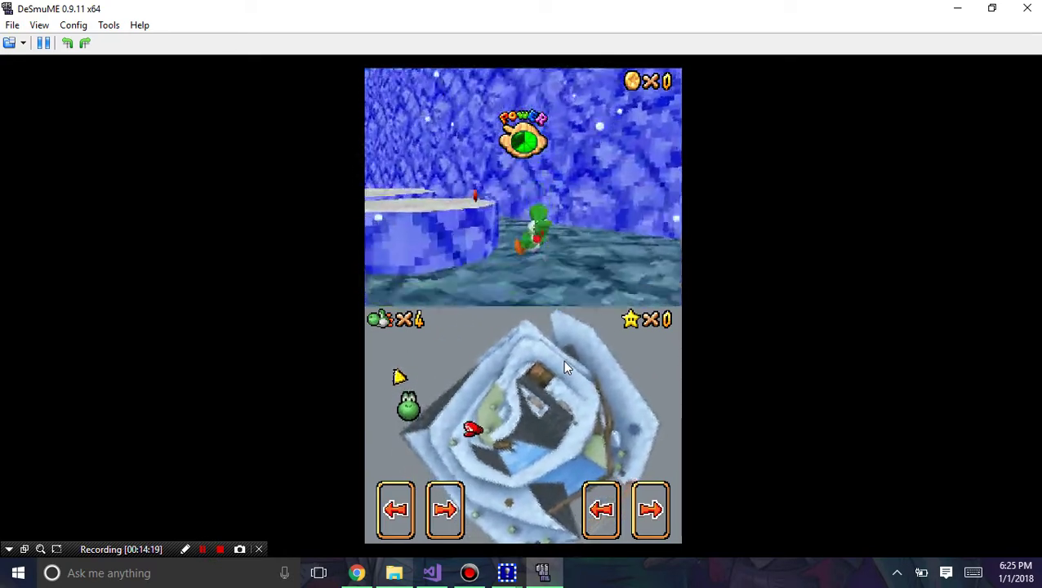
pyautogui.press('Left')
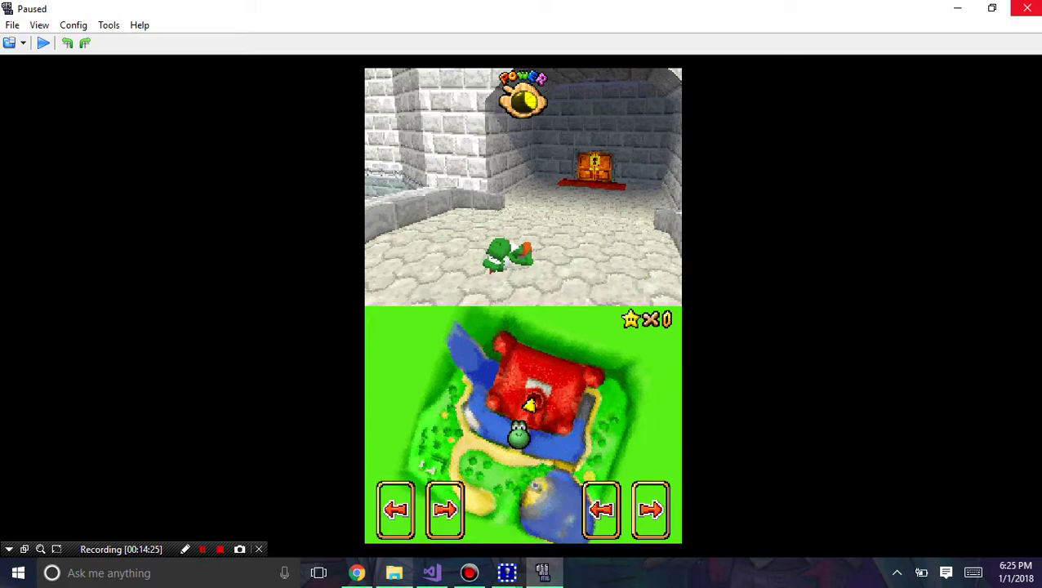
# Close the emulator and examine the water and round platforms in the level editor's 3D view.
pyautogui.click(1027, 7)
pyautogui.click(334, 299)
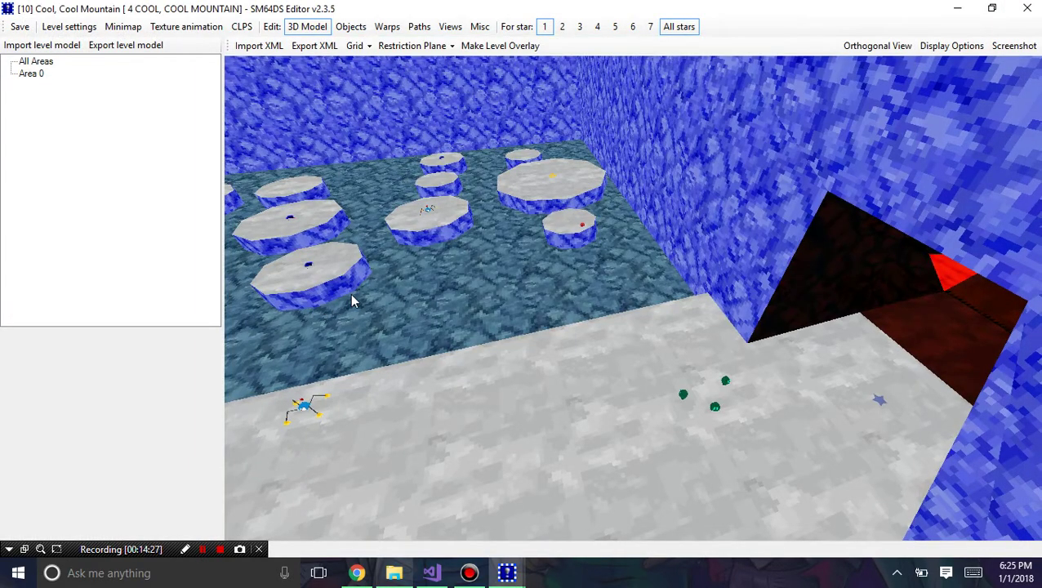
pyautogui.moveTo(459, 298); pyautogui.dragTo(522, 325, button='right')
pyautogui.moveTo(391, 300); pyautogui.dragTo(594, 340)
pyautogui.scroll(5, 594, 340)
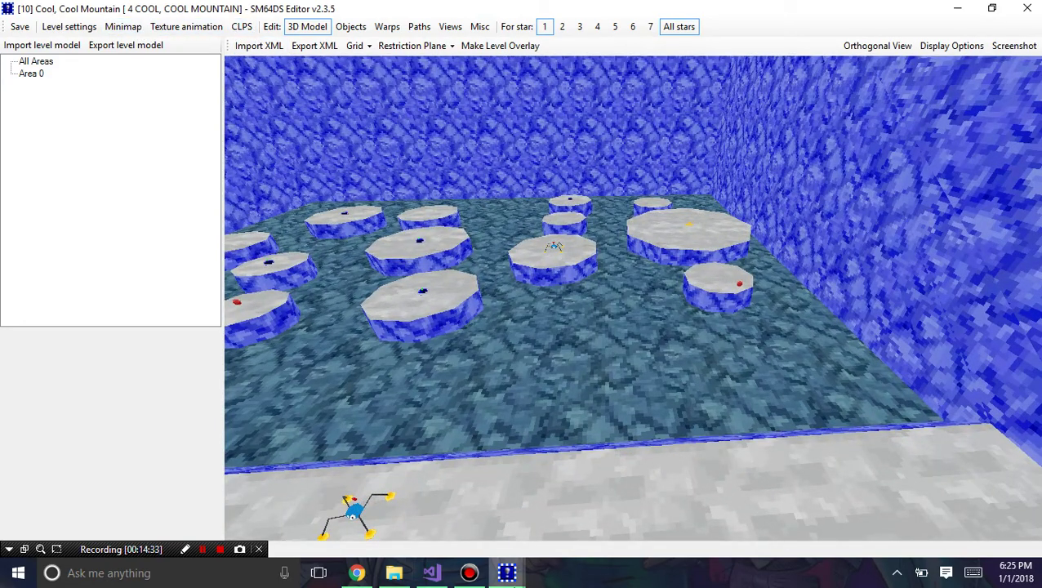
# Return to the texture animation editor and play the previews of materials _6 and _2, then stop playback.
pyautogui.moveTo(507, 572)
pyautogui.click(596, 492)
pyautogui.click(90, 81)
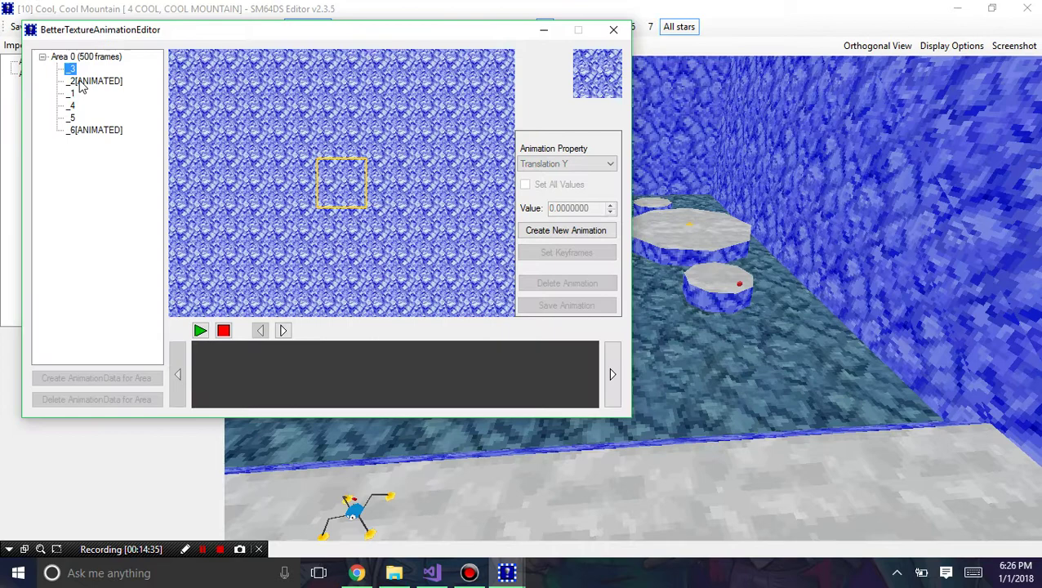
pyautogui.click(92, 131)
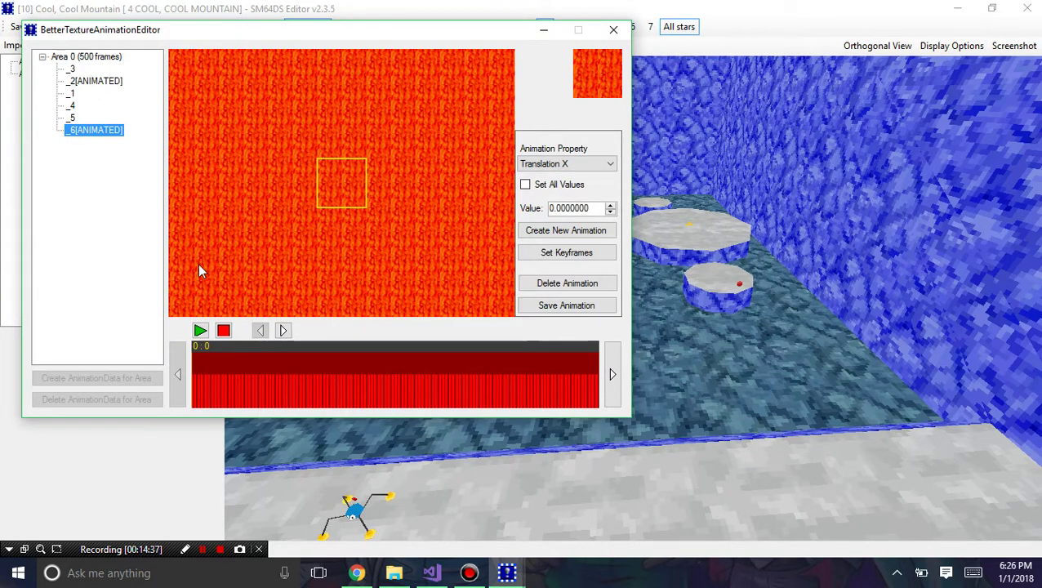
pyautogui.click(200, 330)
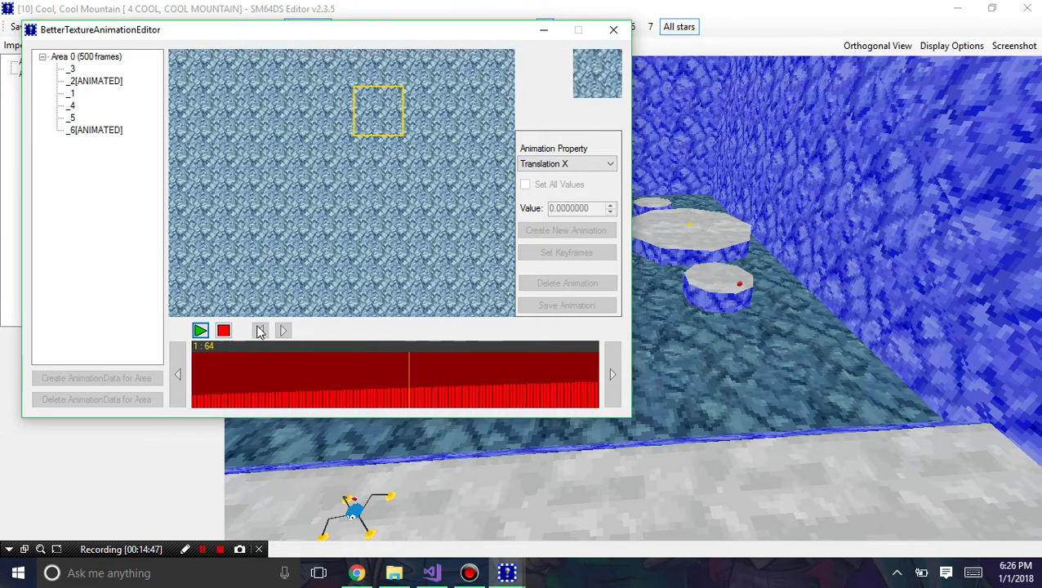
pyautogui.click(224, 331)
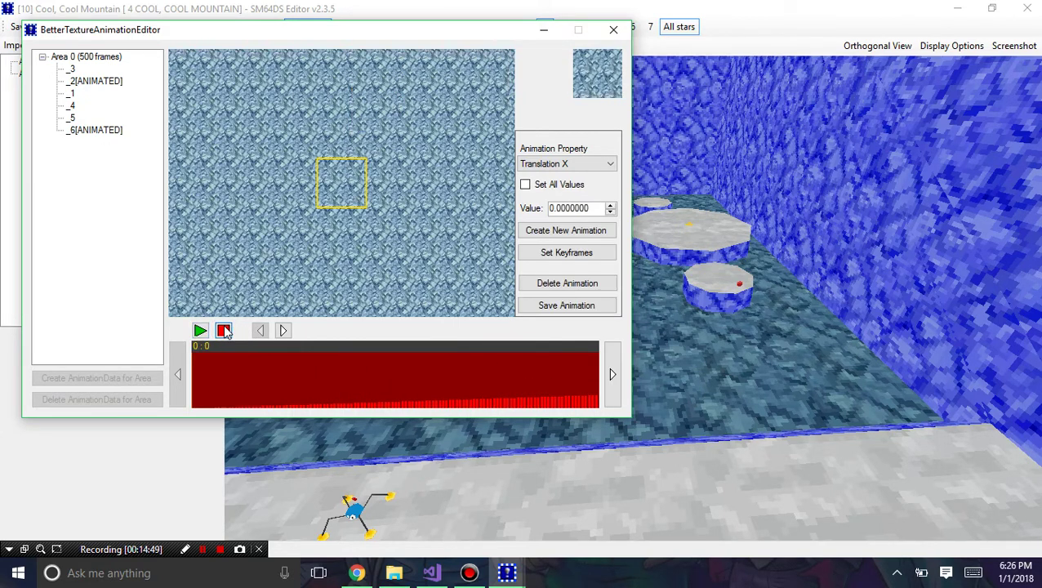